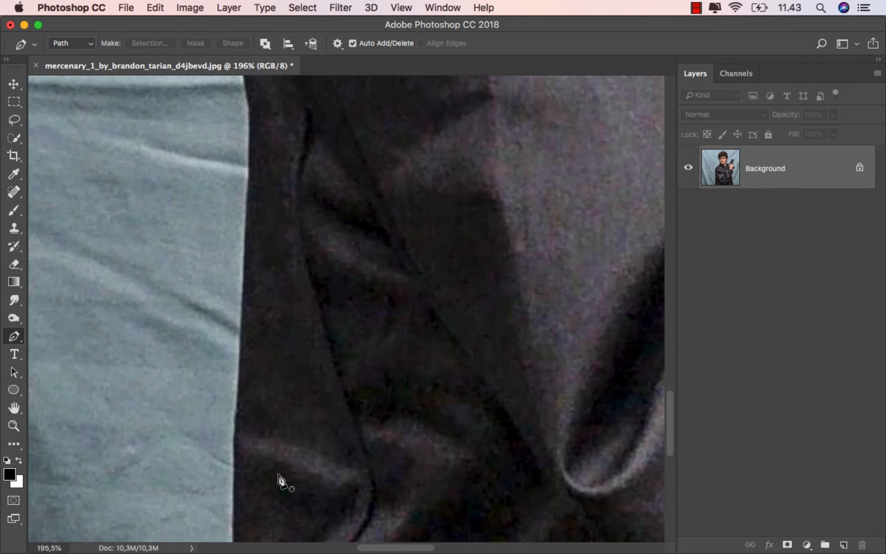
Start a Pen tool path at the photo's lower edge and trace up the outer side of the jacket on the side without the gun.
scroll(280, 479, down, 6)
click(233, 470)
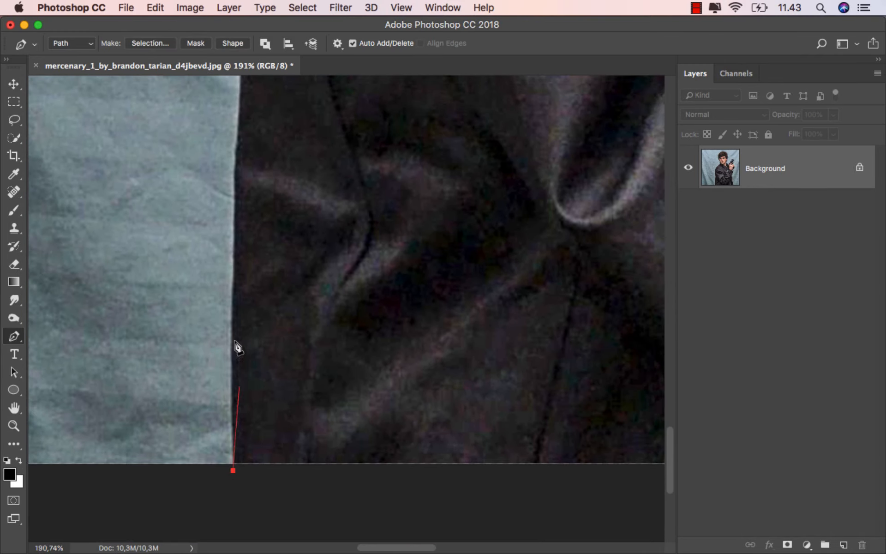
click(235, 306)
click(236, 200)
scroll(241, 119, up, 6)
click(219, 234)
scroll(220, 234, up, 4)
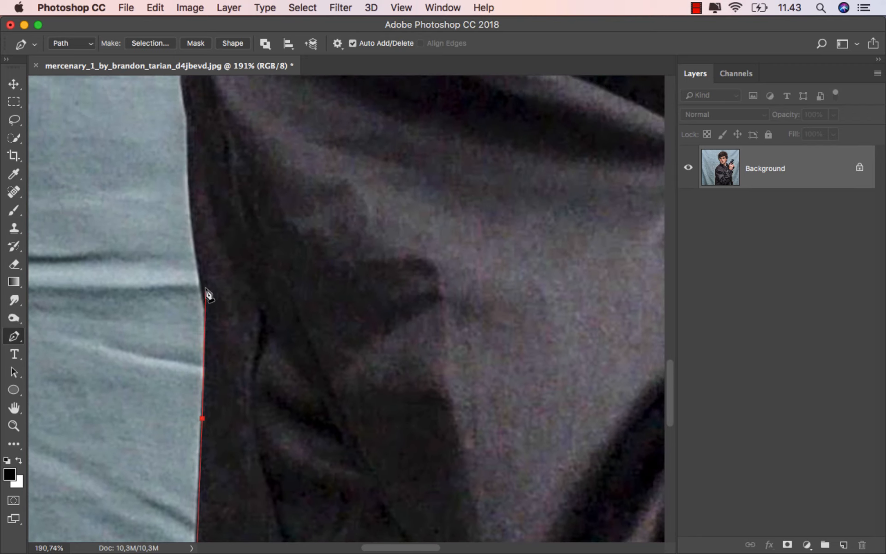
drag(204, 298, 202, 290)
drag(189, 177, 190, 146)
Continue the path up the outer sleeve and around the curve of the upper arm onto the shoulder.
scroll(190, 149, down, 5)
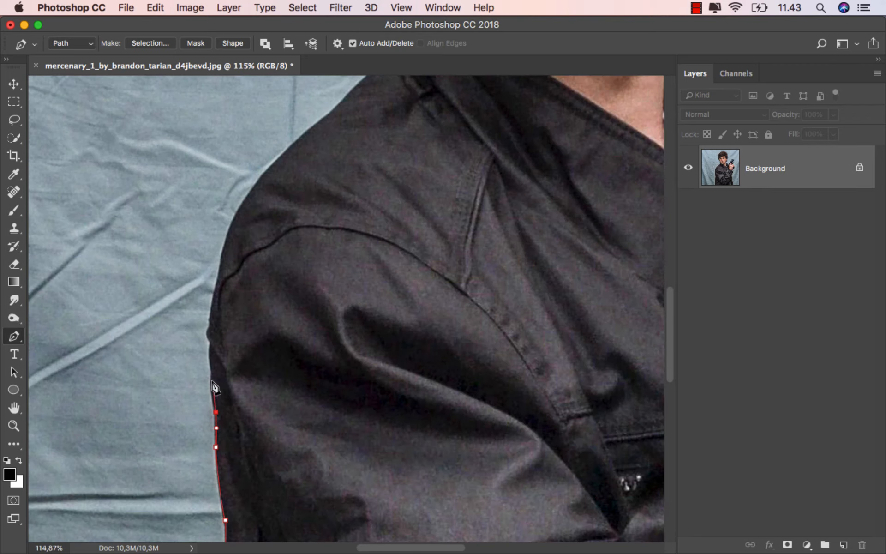
drag(211, 362, 210, 352)
click(211, 343)
click(207, 333)
click(209, 322)
drag(228, 232, 233, 221)
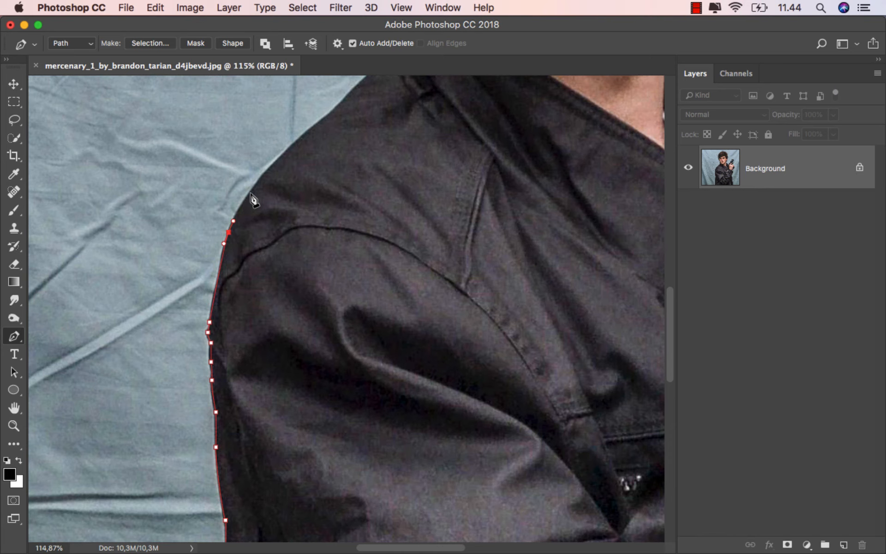
click(264, 175)
Trace the path along the top of the shoulder to the base of the jacket collar.
scroll(277, 158, up, 5)
scroll(253, 287, up, 1)
click(265, 276)
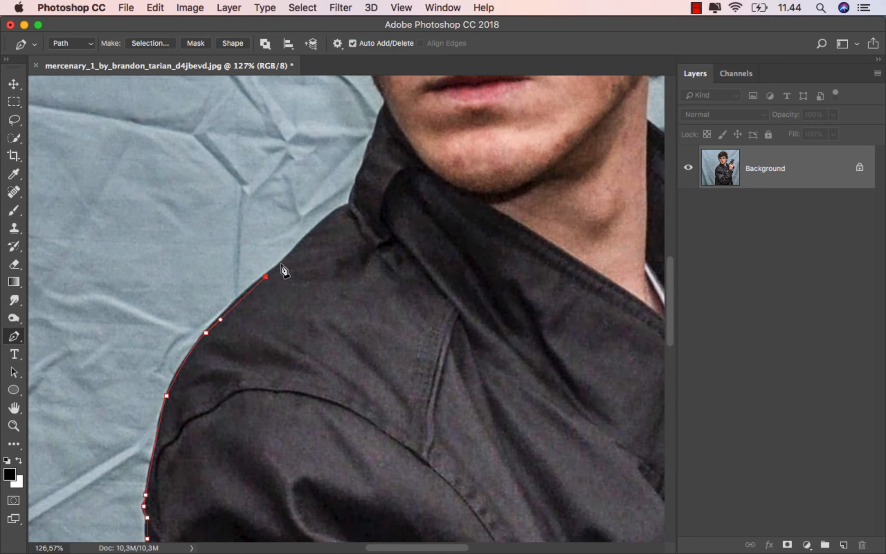
click(293, 250)
click(320, 223)
click(346, 205)
Trace the path up the collar's outer edge to the point where the collar meets the jaw.
drag(330, 234, 266, 360)
click(257, 361)
scroll(259, 319, up, 6)
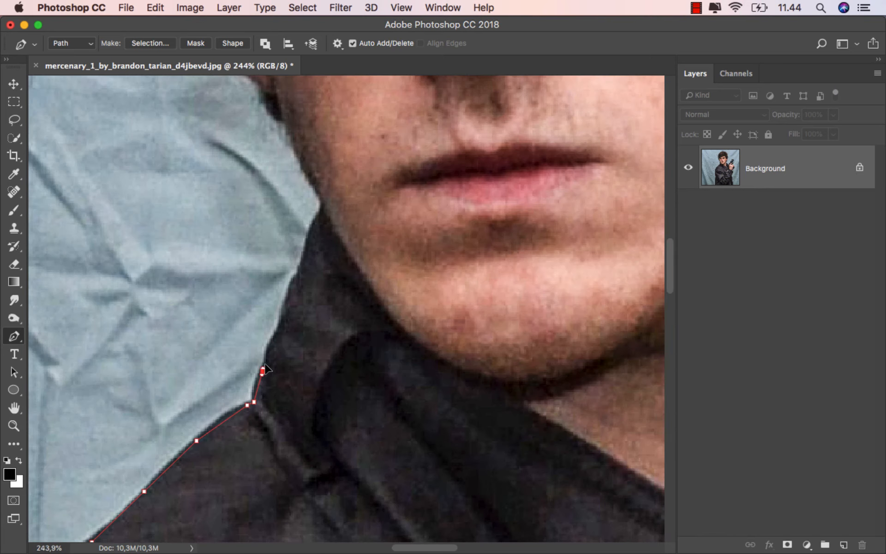
click(271, 343)
click(277, 329)
click(304, 264)
click(316, 234)
click(323, 210)
Trace the path along the jaw and the ear up to the hair at the side of the head.
scroll(323, 210, down, 2)
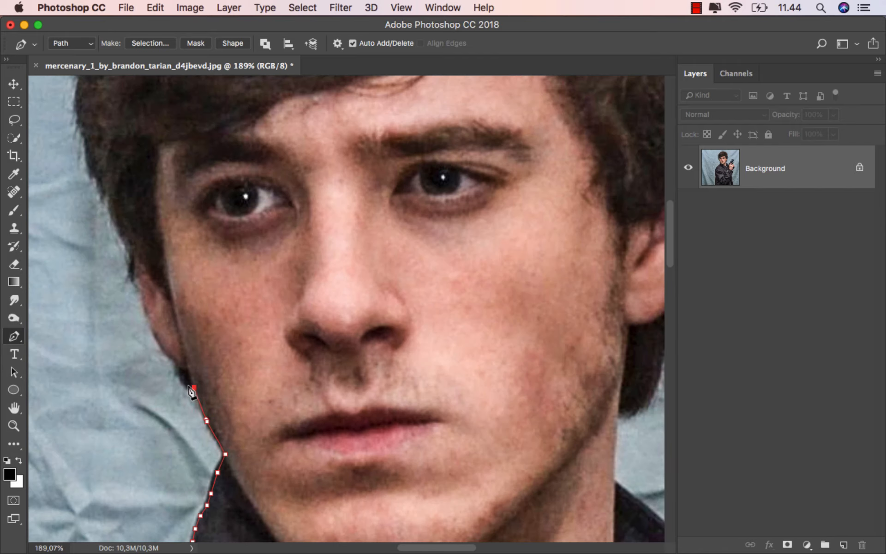
click(177, 361)
click(158, 339)
click(146, 317)
click(131, 267)
click(112, 218)
Continue the path up the side of the hair from beside the eye to above the fringe.
drag(109, 215, 129, 392)
click(118, 365)
drag(104, 328, 103, 320)
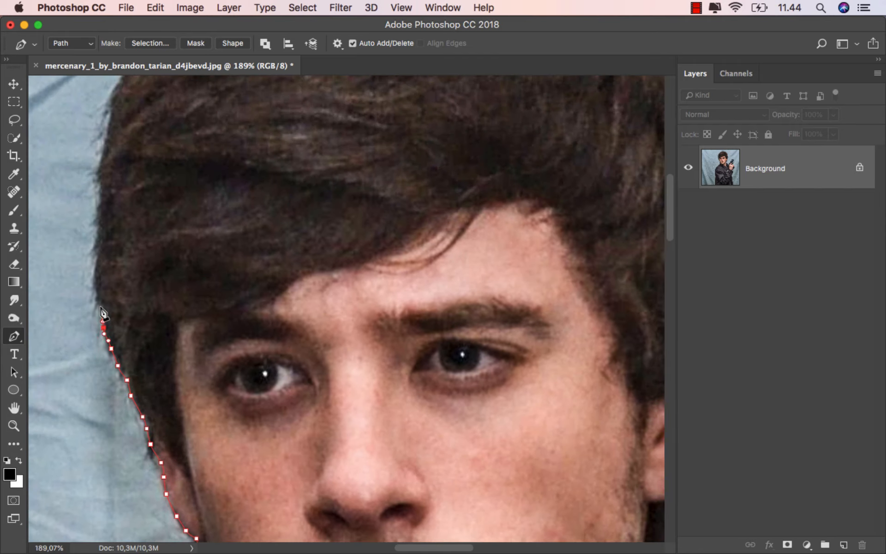
click(97, 296)
click(96, 268)
click(97, 234)
click(100, 180)
Trace the path over the rising curve of the hair to the crown of the head.
drag(107, 132, 61, 379)
click(78, 322)
click(144, 247)
drag(185, 209, 194, 202)
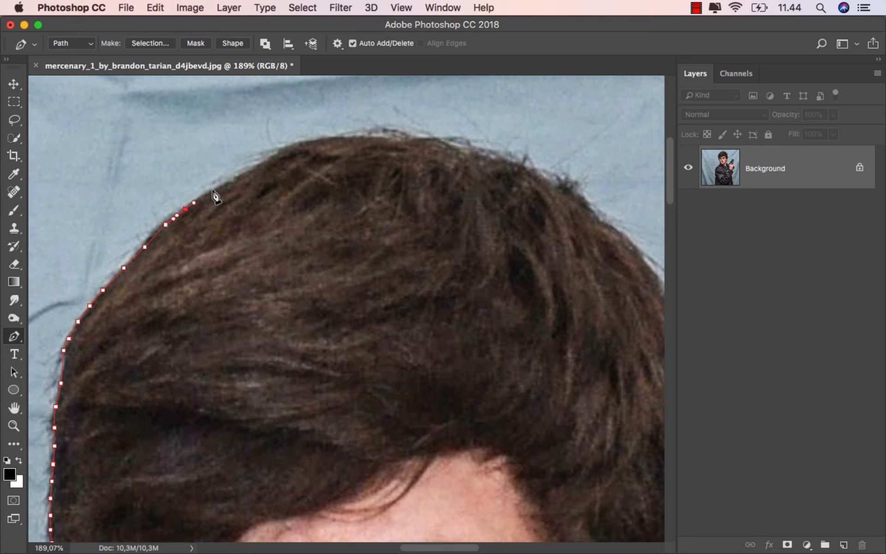
click(210, 190)
click(248, 171)
click(271, 158)
click(285, 150)
click(320, 139)
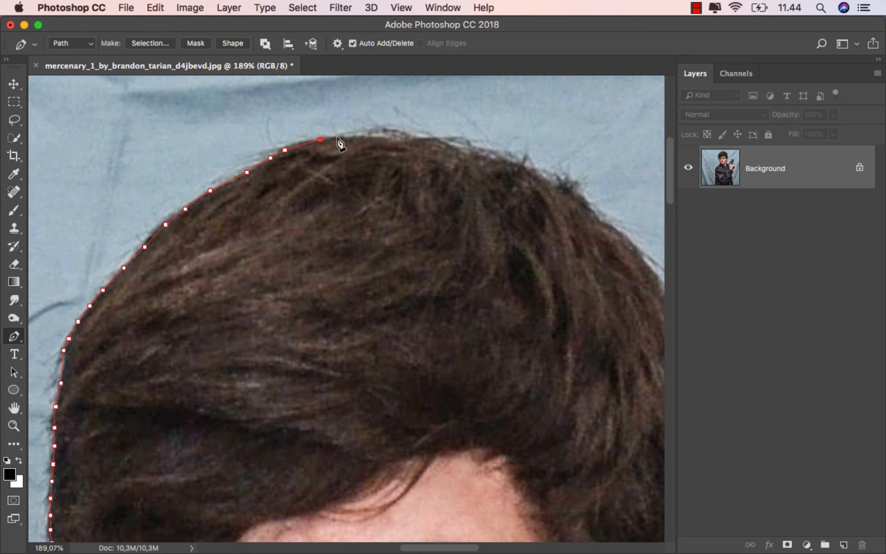
Trace the path across the crown and down the start of the hair on the gun side.
click(370, 134)
click(444, 138)
click(508, 159)
drag(530, 169, 421, 157)
click(464, 172)
drag(477, 195, 482, 200)
click(535, 245)
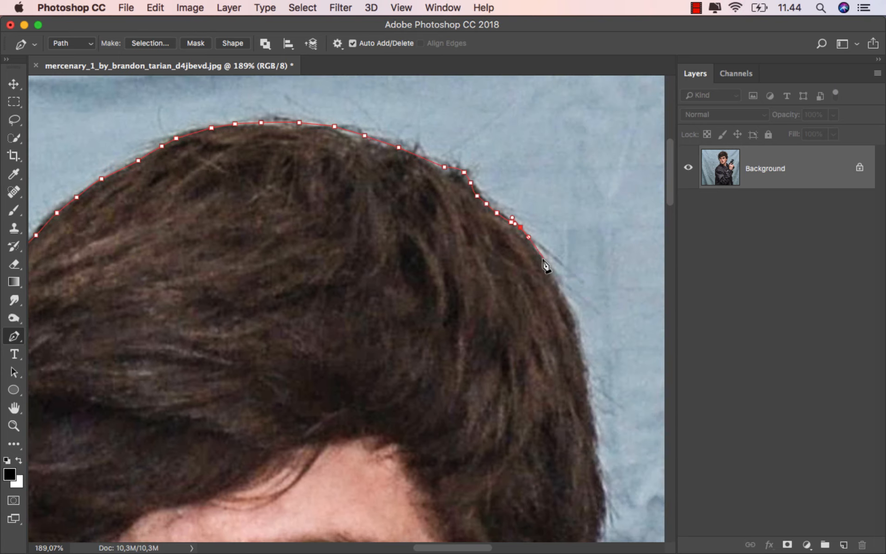
Continue the path down the gun-side hair contour towards the ear.
click(575, 322)
click(580, 354)
click(588, 390)
click(590, 413)
drag(593, 441, 595, 448)
click(597, 470)
drag(600, 493, 402, 234)
click(405, 240)
click(407, 254)
click(405, 275)
click(401, 289)
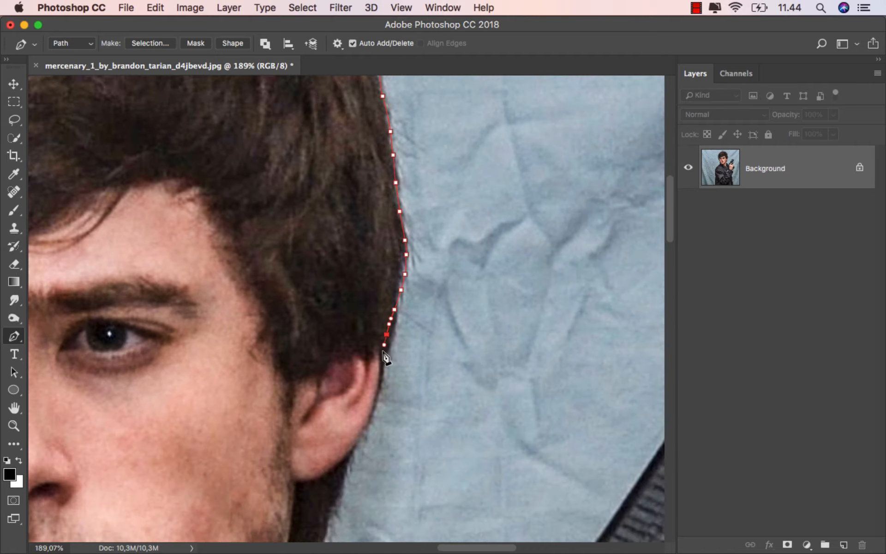
Remove the last anchor points above the gun-side ear and retrace the edge past the ear to the hair behind the neck.
drag(384, 351, 360, 301)
key(alt+super+z)
key(alt+super+z)
key(alt+super+z)
click(367, 288)
click(359, 320)
click(315, 434)
click(306, 465)
click(298, 496)
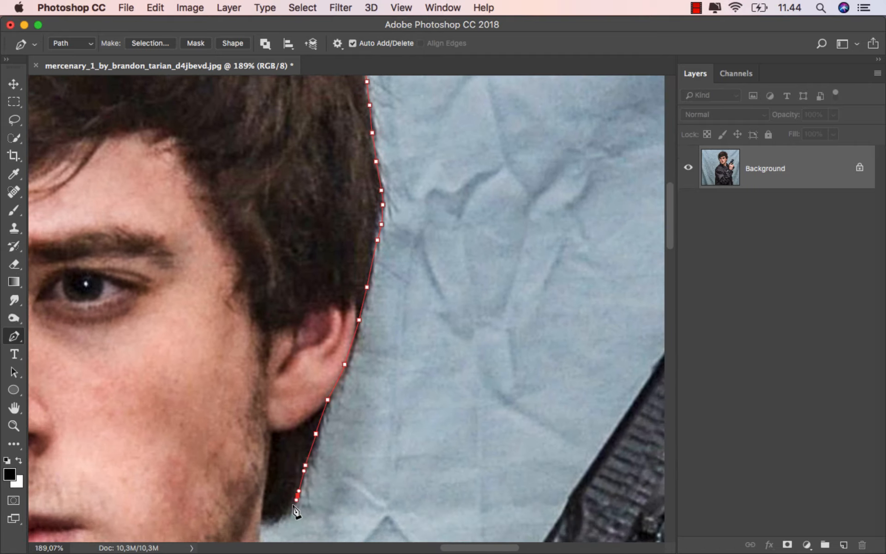
Trace around the hair tips at the nape, down the neck and along the collar towards the pistol.
click(292, 511)
click(277, 517)
click(260, 523)
drag(260, 527, 305, 250)
click(303, 309)
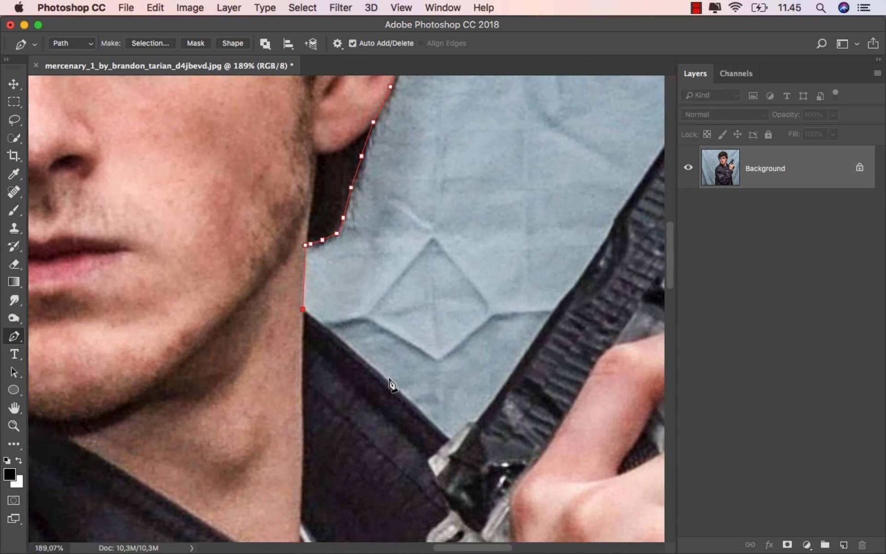
click(427, 418)
Trace around the rear corner of the pistol and up the long edge of its slide to the muzzle end.
drag(429, 420, 303, 284)
click(323, 300)
click(348, 286)
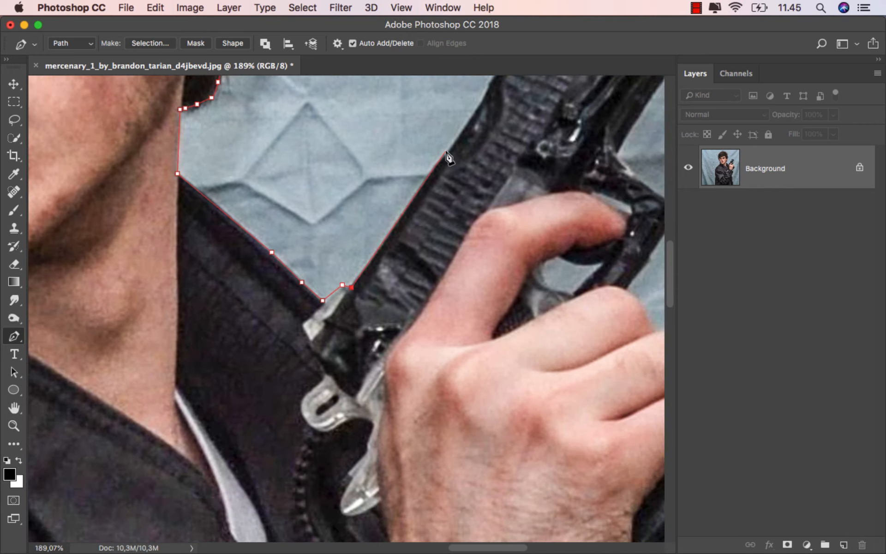
click(447, 153)
click(485, 97)
drag(486, 96, 217, 393)
click(309, 249)
click(324, 222)
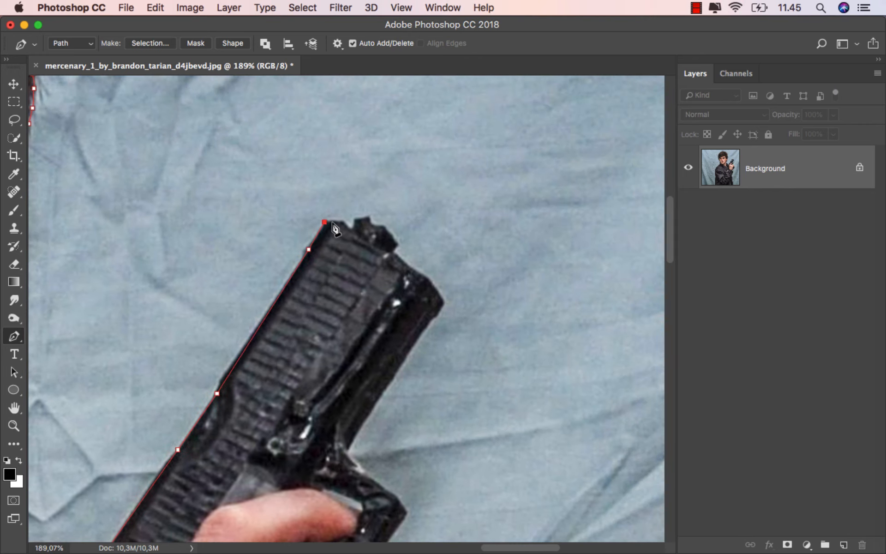
Trace the path around the pistol's front sight and along the muzzle.
click(356, 219)
click(369, 217)
click(398, 245)
click(392, 251)
click(413, 272)
Trace down the pistol barrel's underside and around the outside of the trigger guard to the hand.
click(358, 426)
click(347, 449)
click(362, 467)
click(373, 477)
click(388, 490)
drag(398, 496, 465, 196)
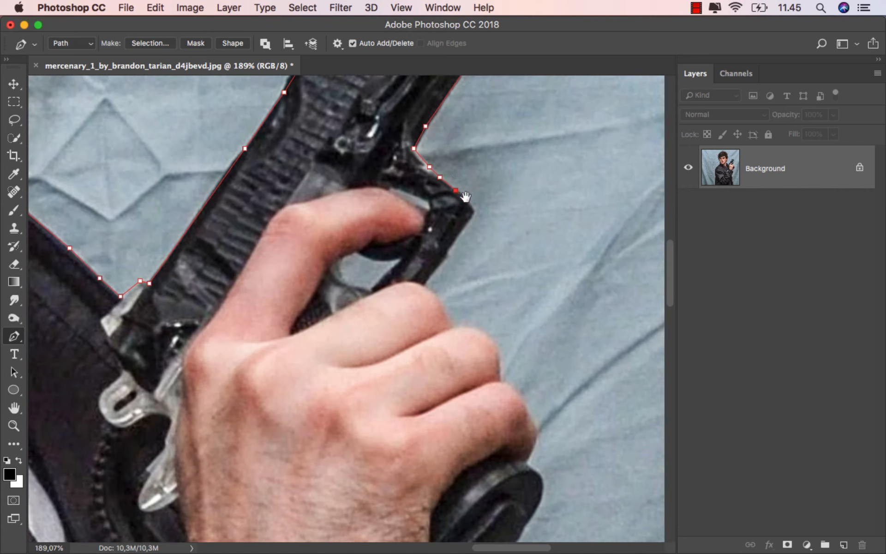
click(453, 240)
click(432, 271)
click(424, 285)
Trace the path along the curved outlines of the fingers gripping the pistol.
click(432, 291)
click(447, 316)
click(453, 326)
click(480, 331)
drag(496, 351, 502, 365)
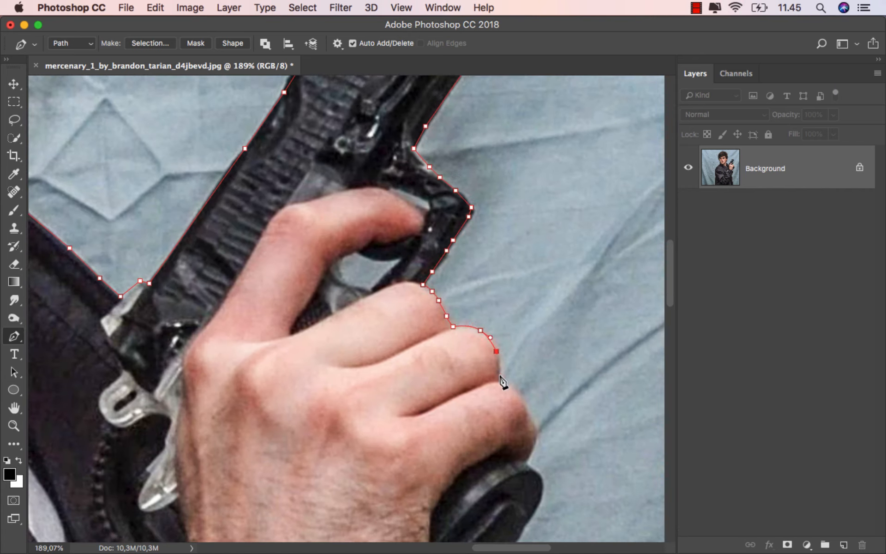
click(500, 380)
drag(520, 398, 526, 409)
Trace around the lowest finger and along the base of the pistol grip to the wrist.
drag(494, 315, 435, 142)
drag(476, 259, 477, 265)
click(484, 310)
click(471, 344)
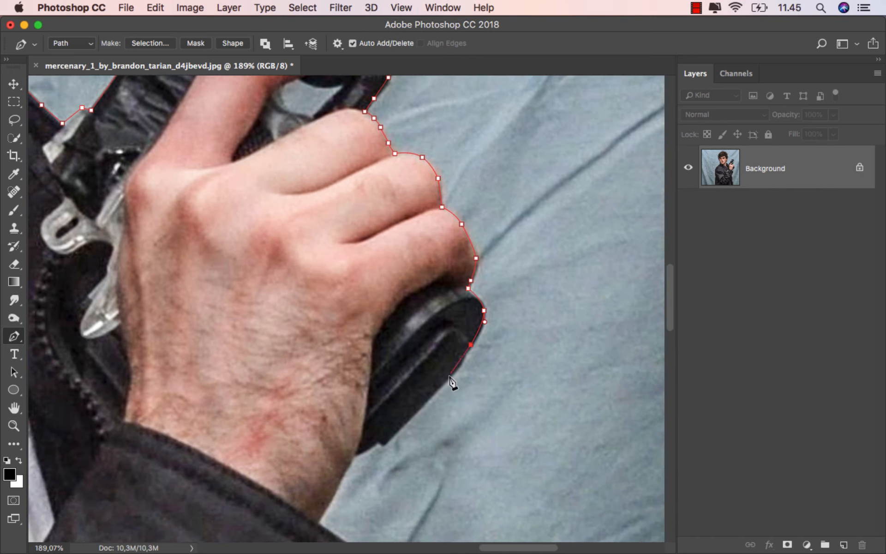
click(446, 380)
click(355, 456)
Trace the path down the wrist, around the sleeve cuff and onto the side of the jacket body.
drag(343, 482, 373, 221)
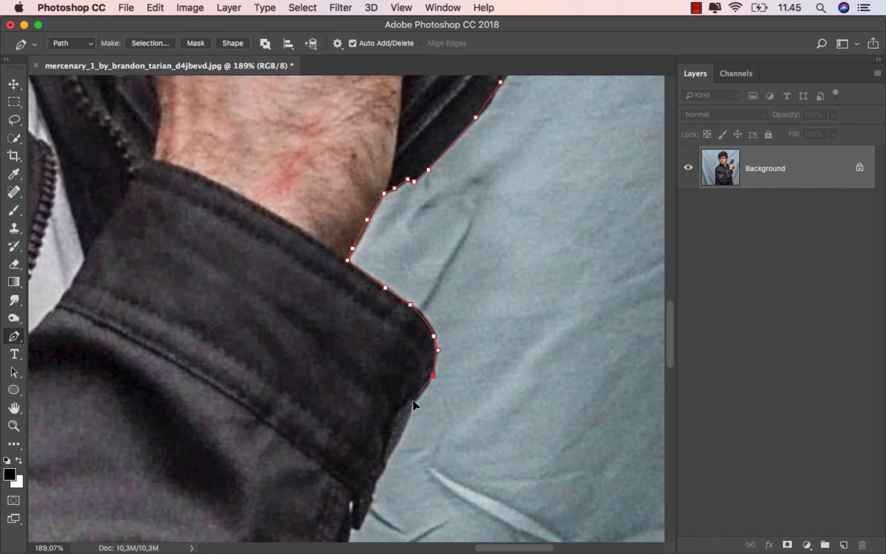
drag(365, 509, 371, 269)
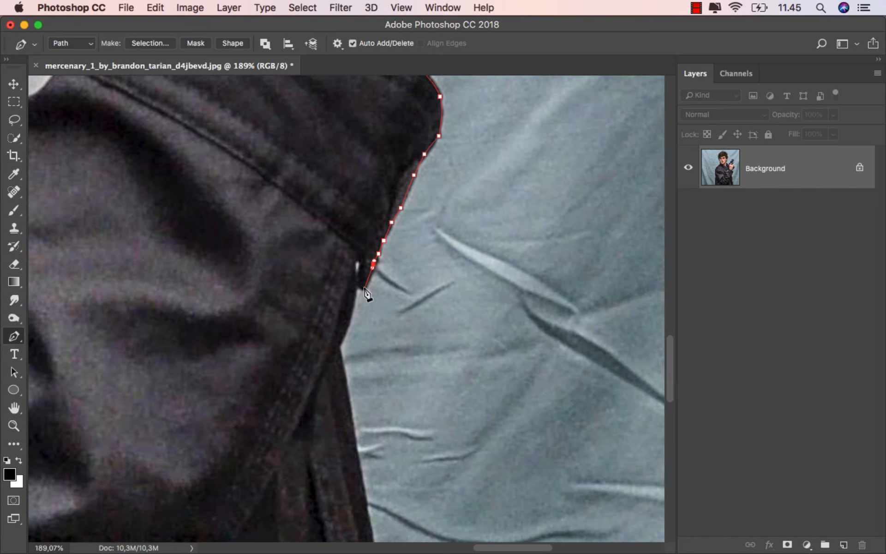
click(345, 332)
click(339, 345)
click(354, 422)
Trace the path down the gun-side edge of the jacket to the photo's lower edge.
drag(353, 422, 288, 213)
click(310, 355)
click(324, 426)
click(326, 475)
click(321, 507)
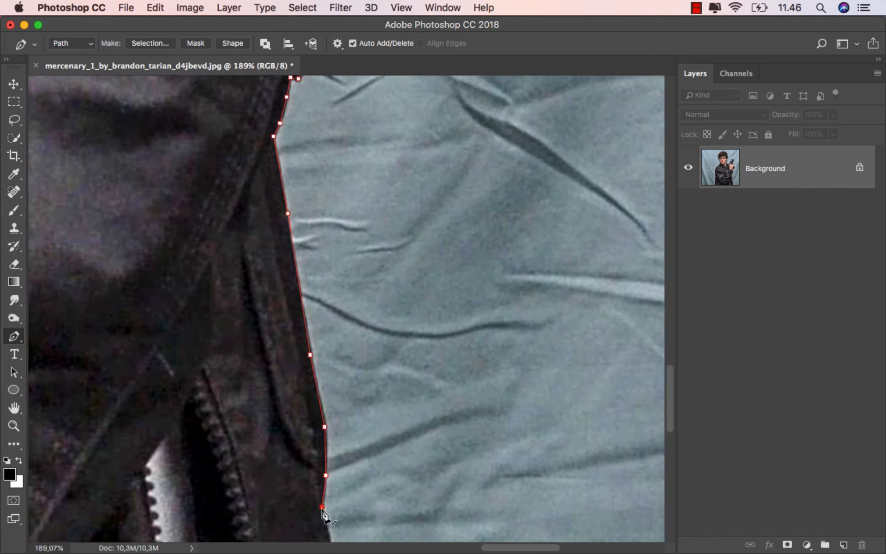
drag(322, 509, 338, 219)
click(352, 300)
click(365, 400)
click(377, 503)
Close the outline by running the path below the photo's lower edge back to its starting anchor.
key(super+minus)
click(135, 384)
drag(108, 382, 370, 454)
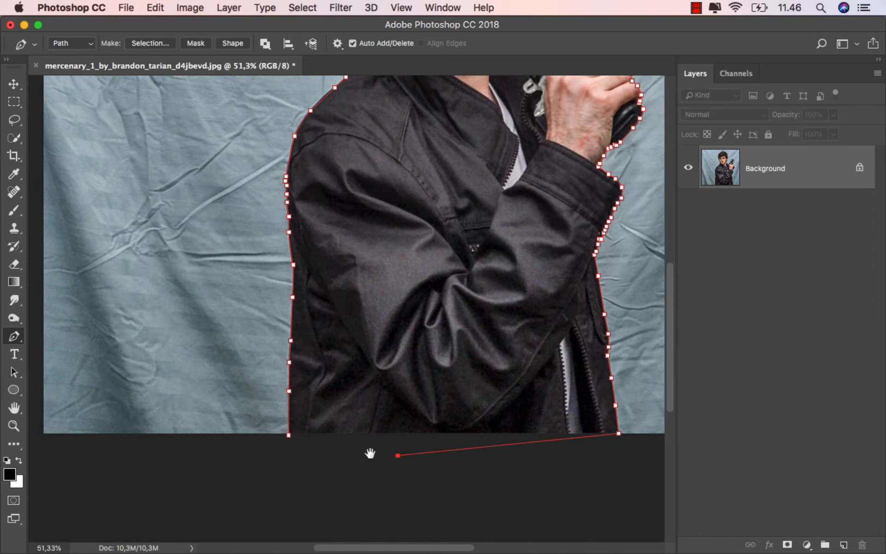
click(289, 434)
Trace a closed subpath around the background gap inside the trigger guard beneath the index finger.
drag(584, 111, 442, 303)
scroll(466, 244, up, 5)
click(475, 241)
click(455, 262)
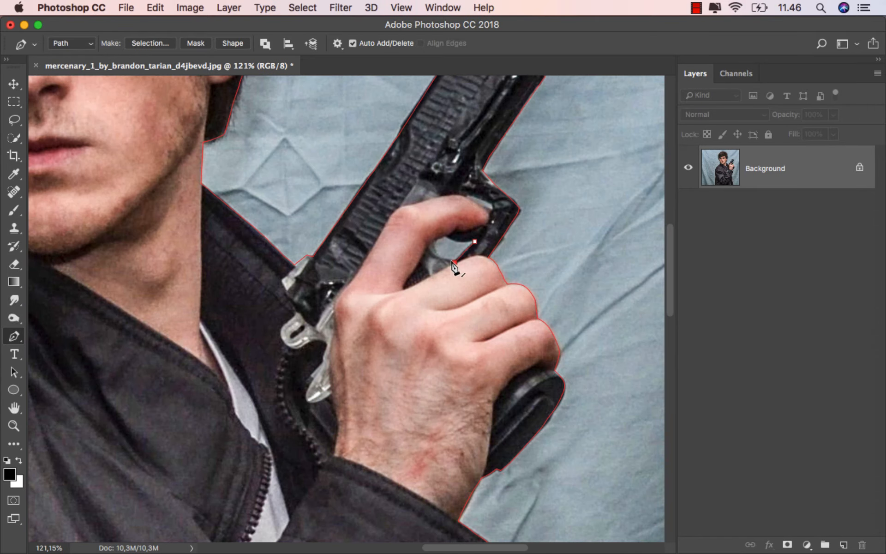
drag(481, 237, 492, 238)
scroll(490, 219, up, 3)
Trace a second closed subpath around the small gap between the index fingertip and the trigger guard.
click(492, 213)
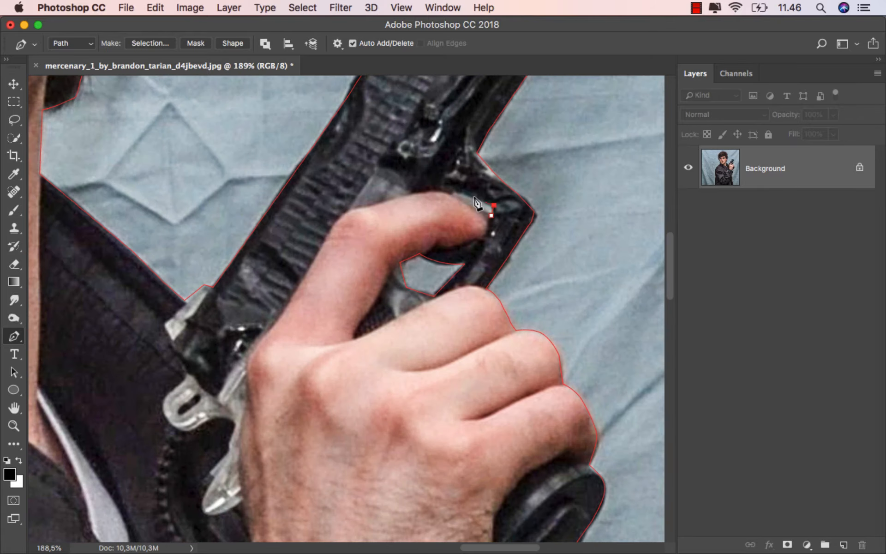
click(455, 191)
click(493, 202)
click(492, 212)
Convert the path to a new anti-aliased selection with a 0.5 pixel feather and add it as a layer mask.
scroll(502, 242, down, 6)
scroll(503, 247, down, 4)
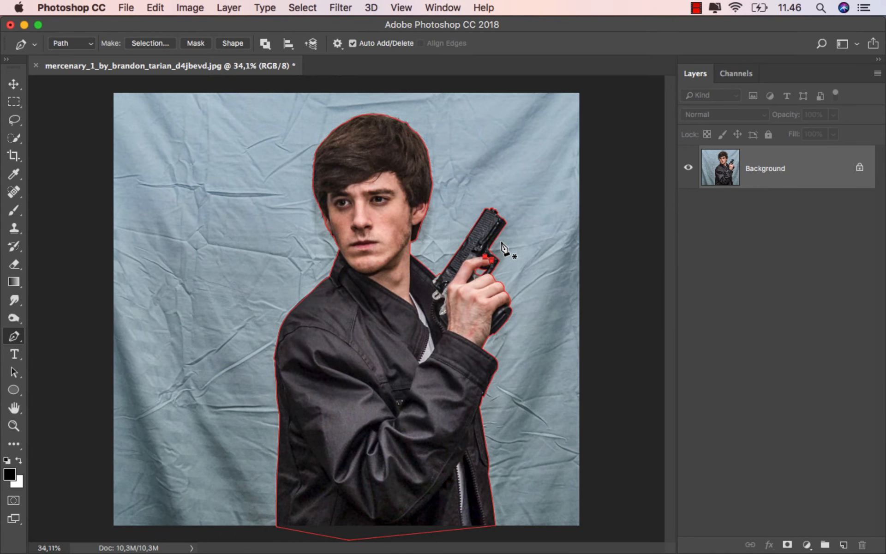
right_click(356, 202)
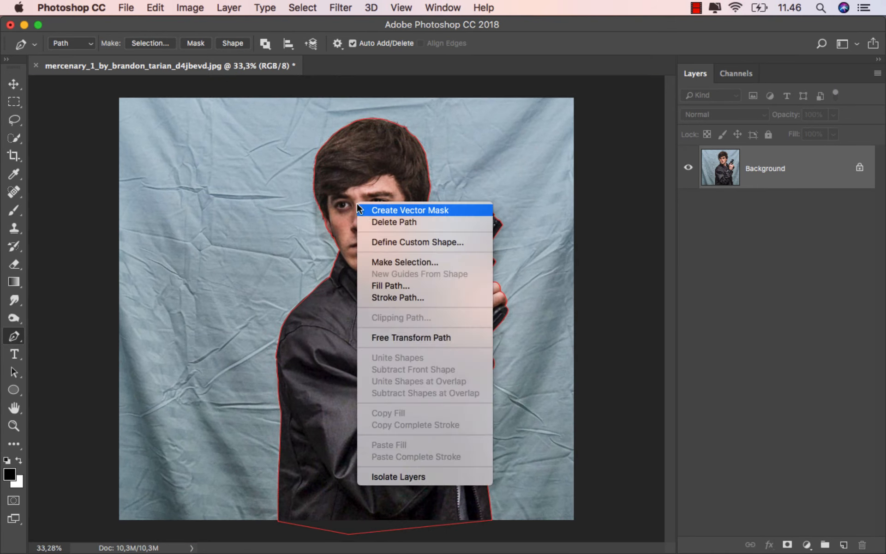
click(445, 259)
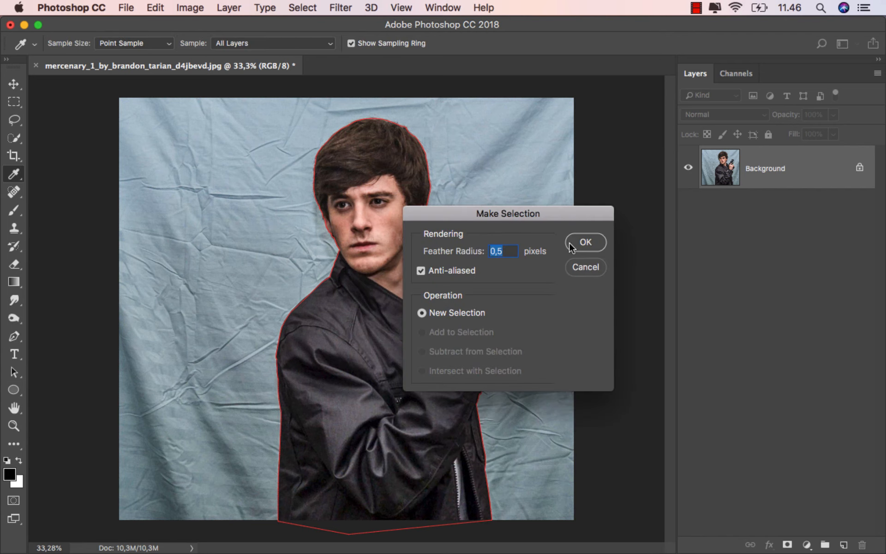
click(586, 242)
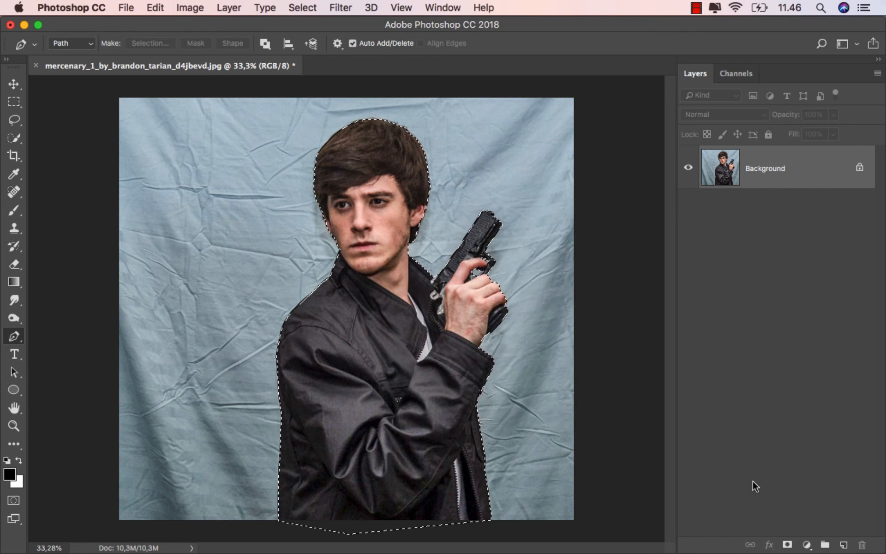
click(787, 544)
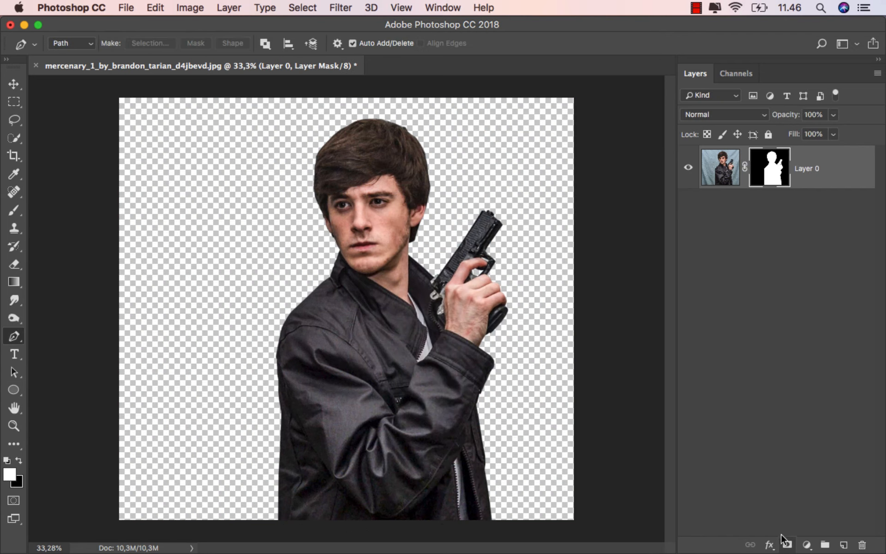
Refine the man's layer mask in Select and Mask by brushing the hair outline with a size 27 Refine Edge Brush.
right_click(771, 178)
click(705, 277)
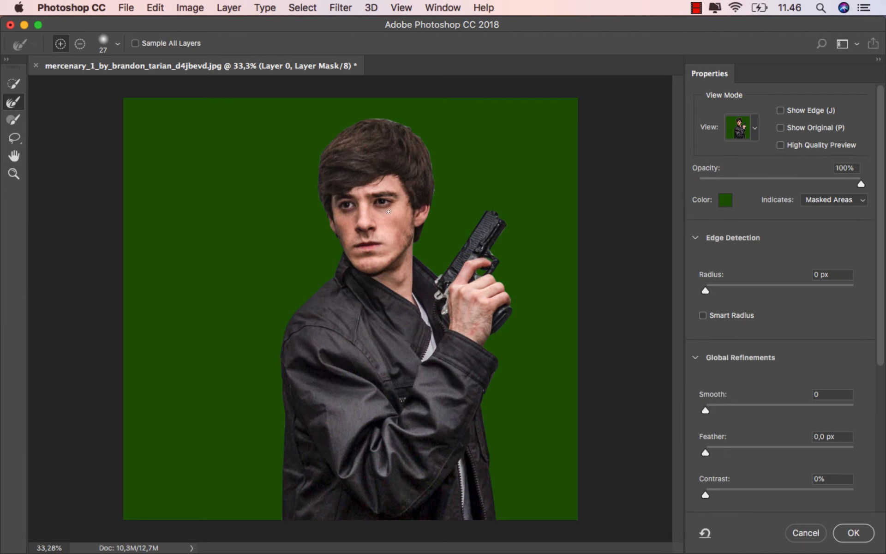
scroll(340, 200, up, 4)
drag(322, 216, 257, 285)
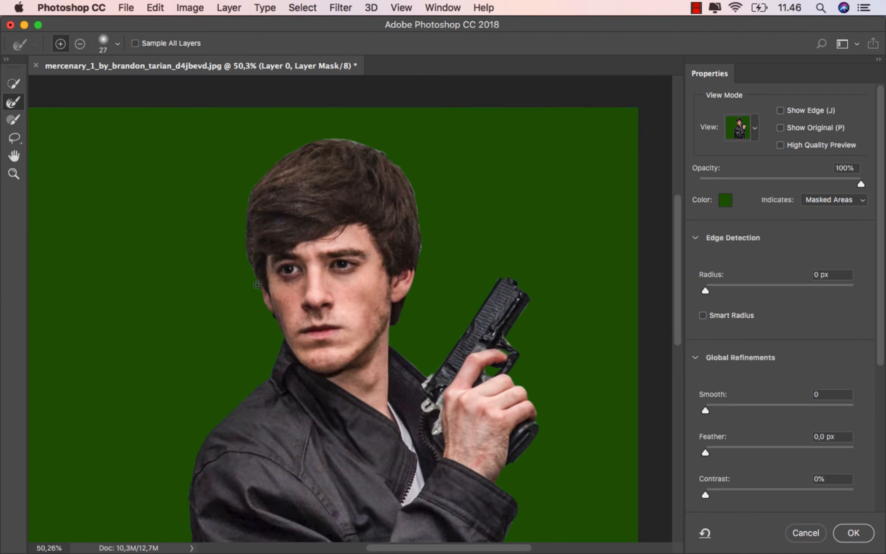
scroll(258, 284, up, 3)
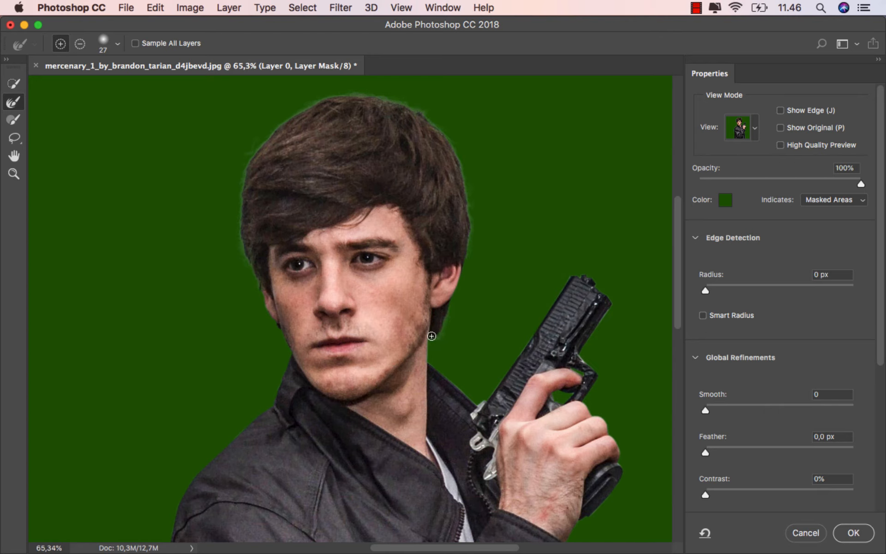
scroll(432, 336, down, 5)
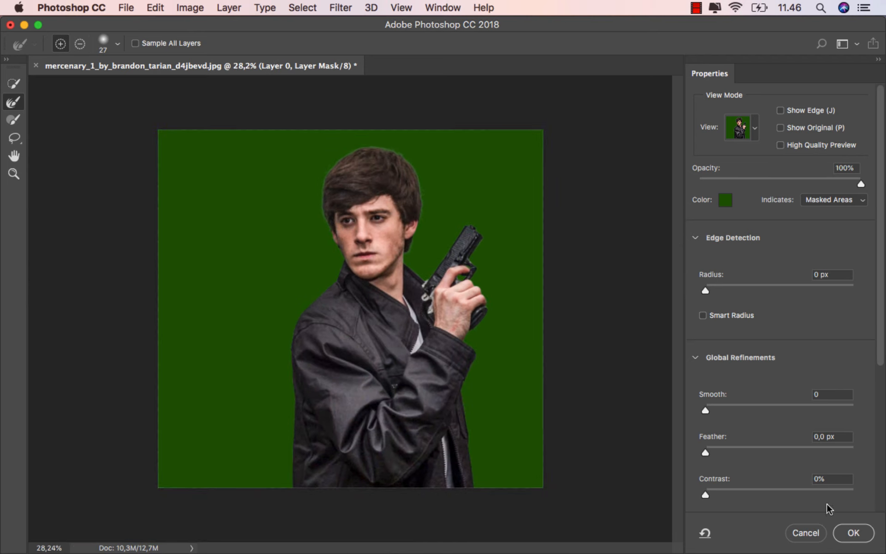
click(853, 533)
Move the masked man slightly to the left within the canvas.
key(v)
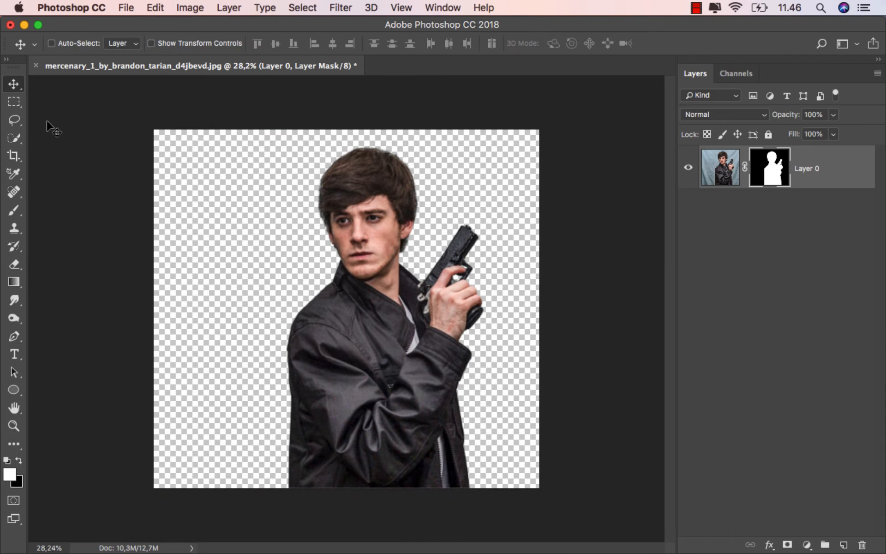
scroll(321, 296, down, 2)
drag(387, 300, 355, 297)
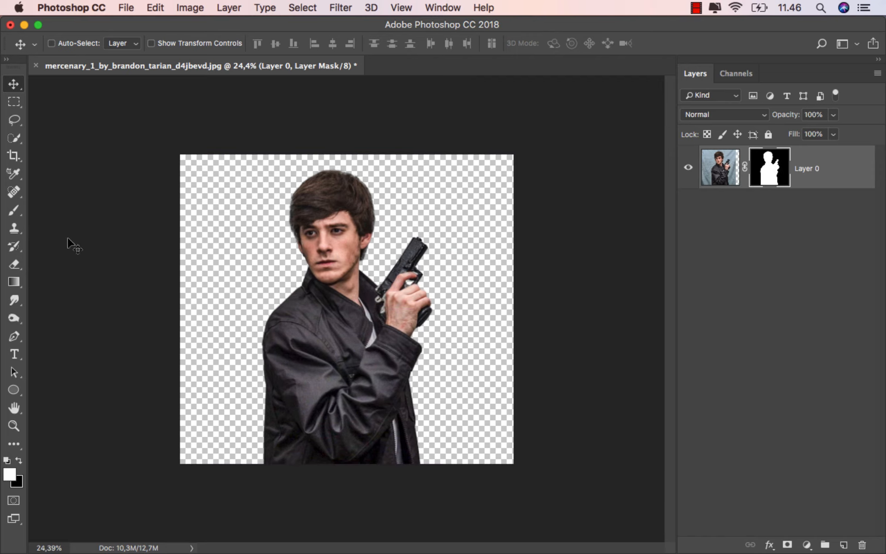
Extend the canvas upward with the Crop tool to add empty space above the man's head.
drag(14, 155, 79, 157)
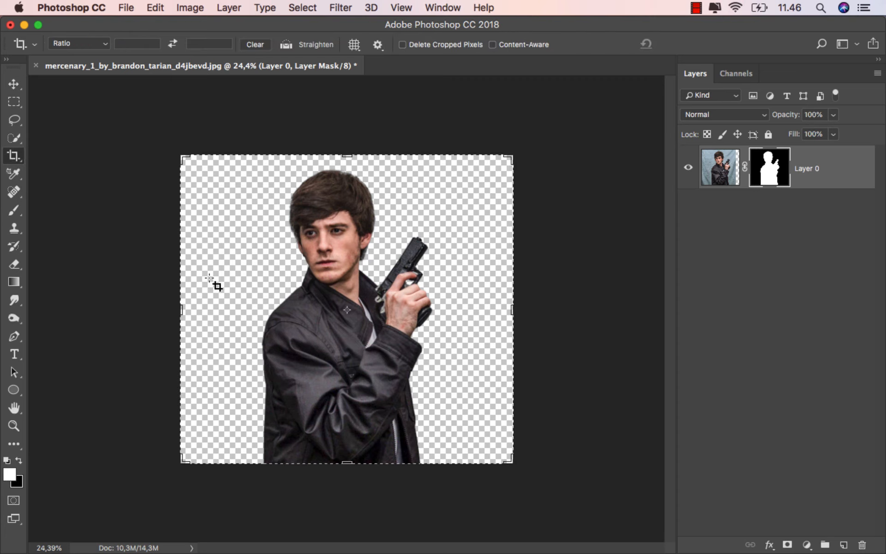
drag(347, 161, 350, 104)
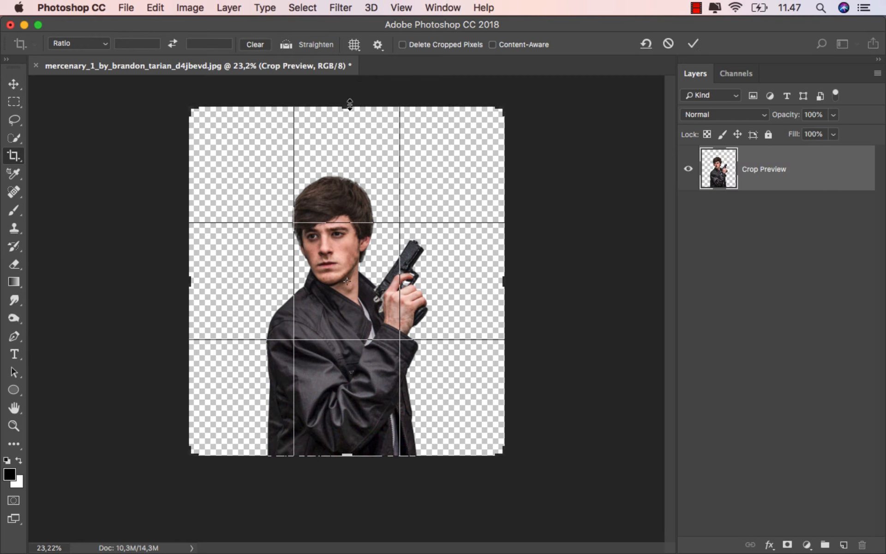
click(693, 44)
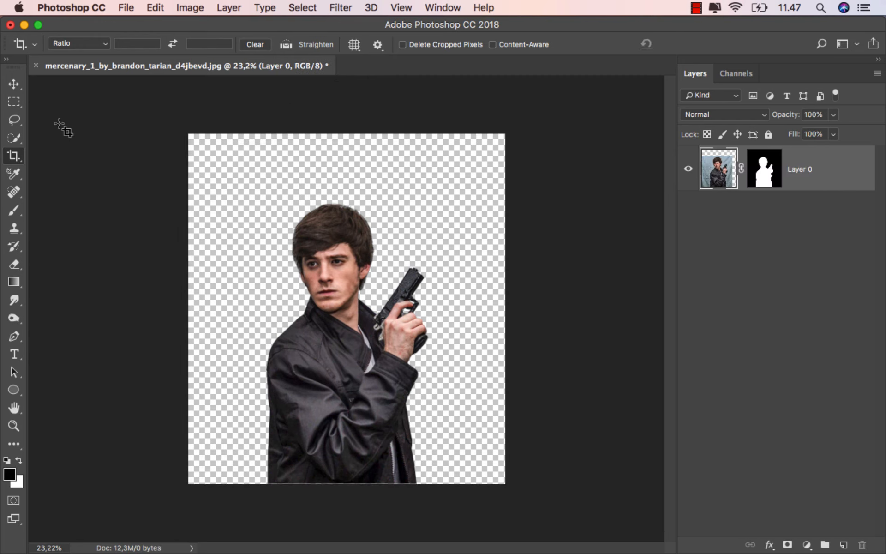
click(13, 84)
scroll(324, 254, up, 1)
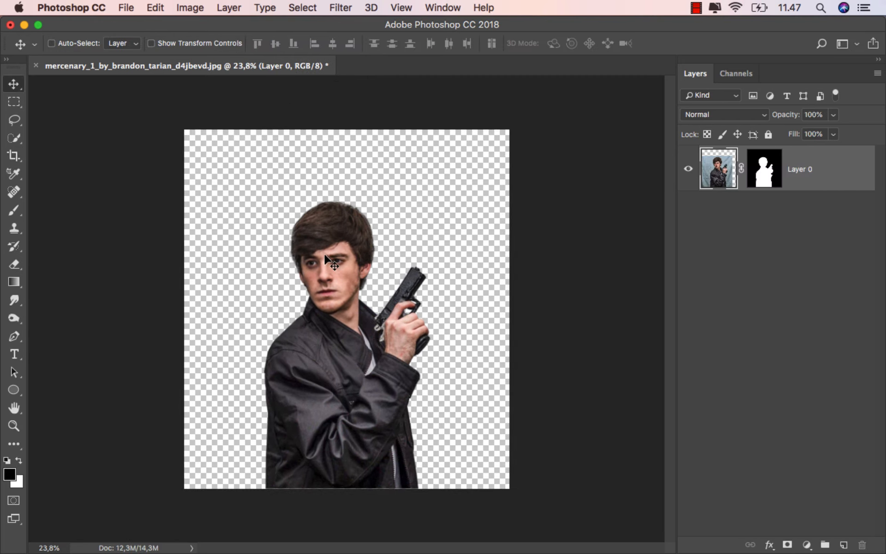
Add a Solid Color fill layer in brown 7e5d3d and place it beneath the man's layer.
click(807, 544)
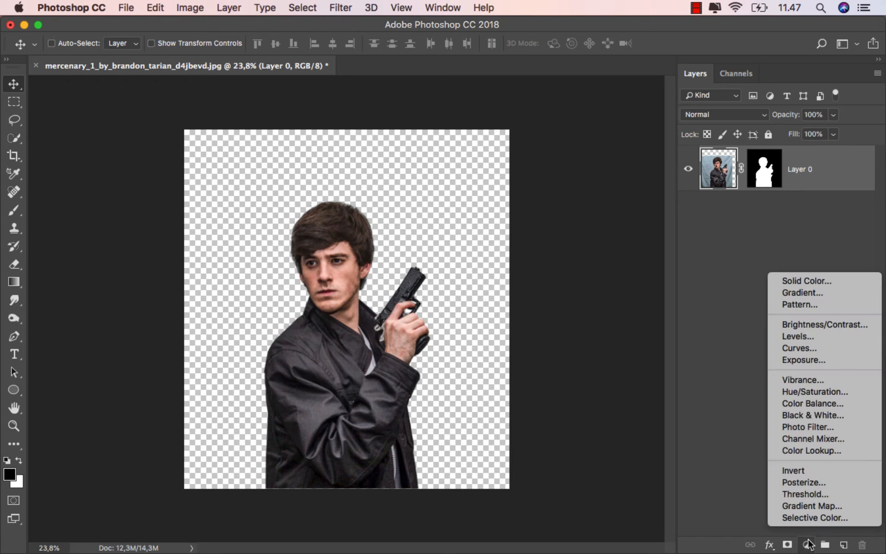
click(837, 280)
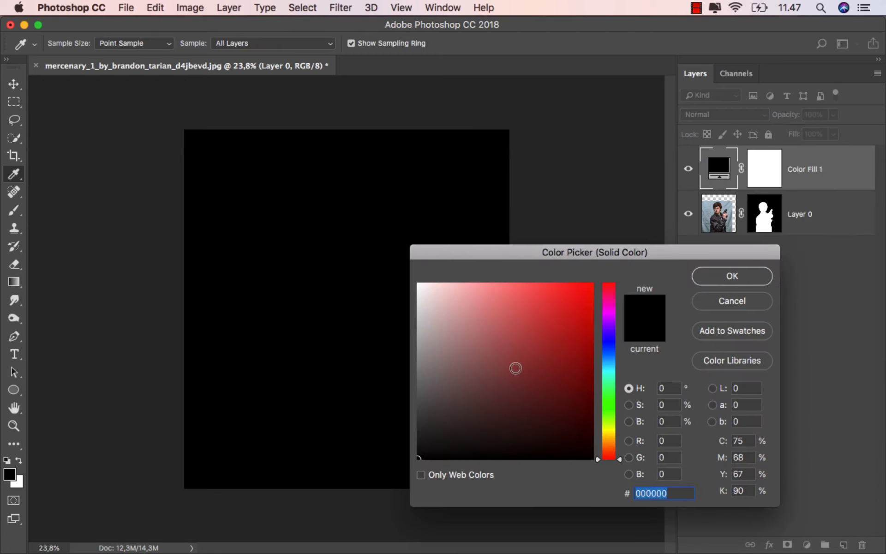
click(509, 371)
click(607, 445)
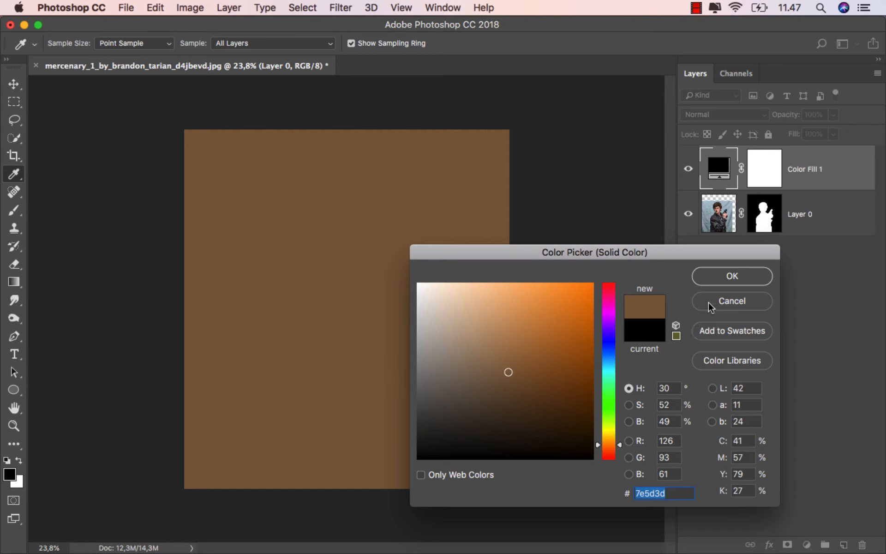
click(732, 275)
drag(791, 187, 790, 267)
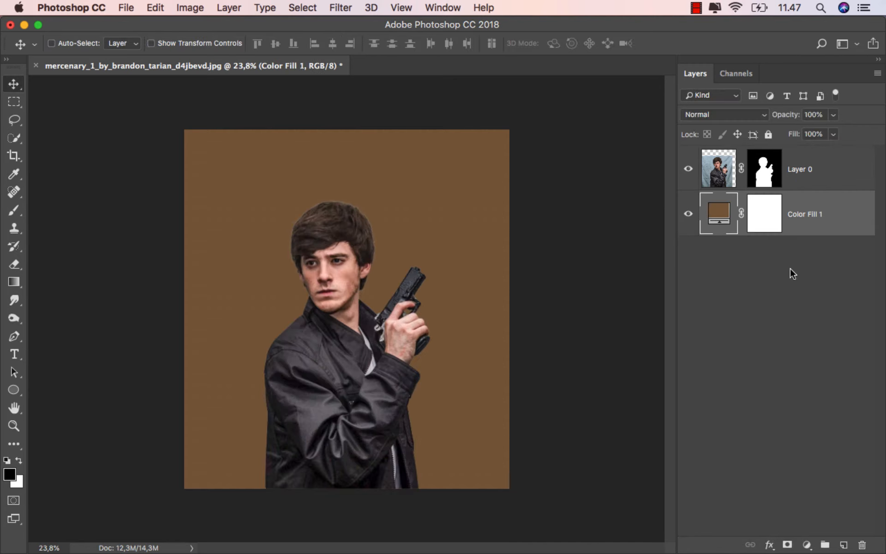
Place the cloud_stock_2 image from the Finder folder above the man's layer and flip it vertically.
click(797, 167)
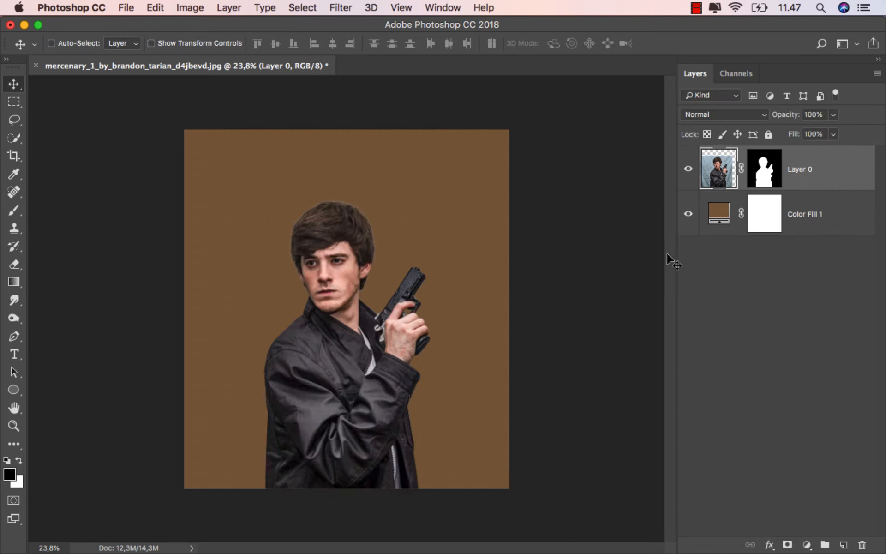
click(339, 530)
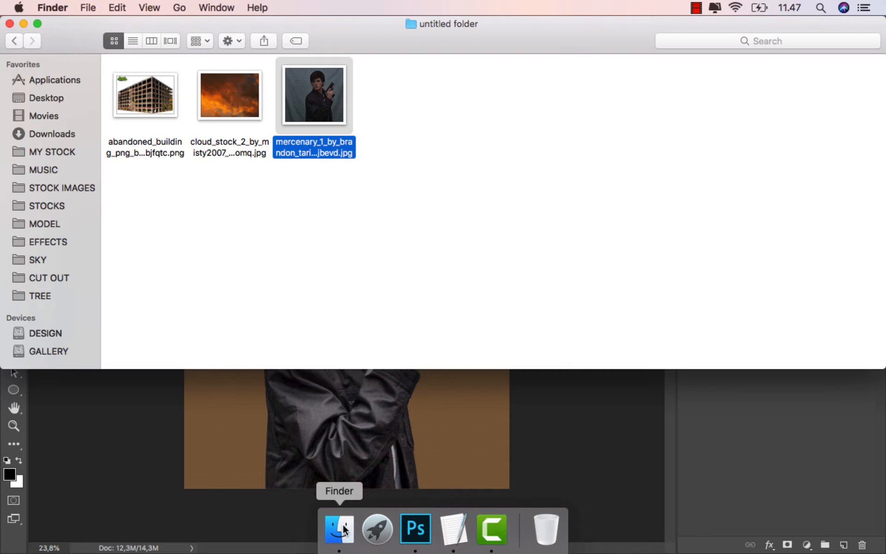
drag(228, 125, 322, 267)
right_click(322, 267)
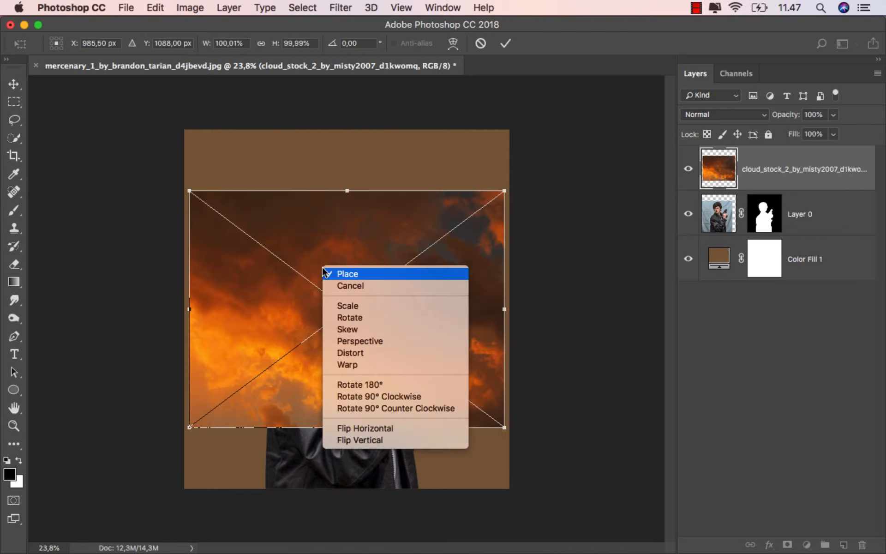
click(372, 440)
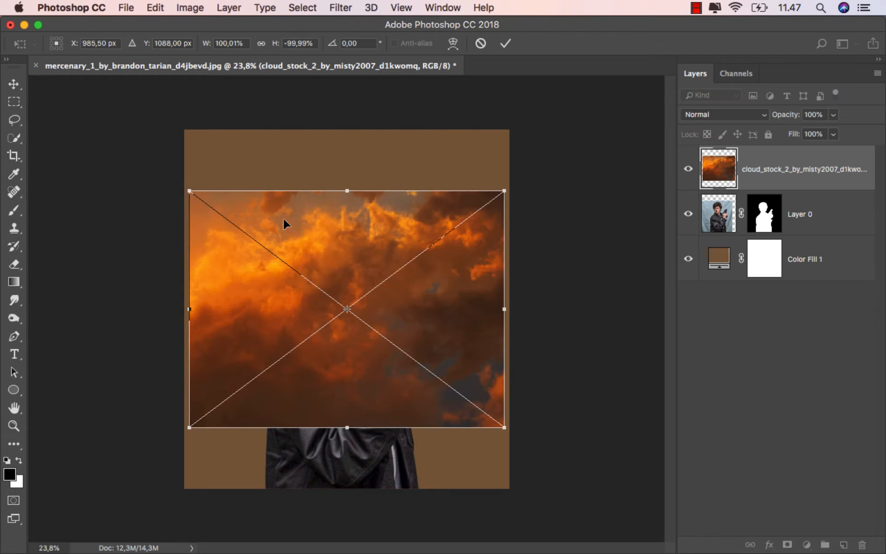
Align the clouds to the canvas's upper-left corner, scale them to about 152% to cover it, and stack them beneath the man.
drag(284, 220, 278, 160)
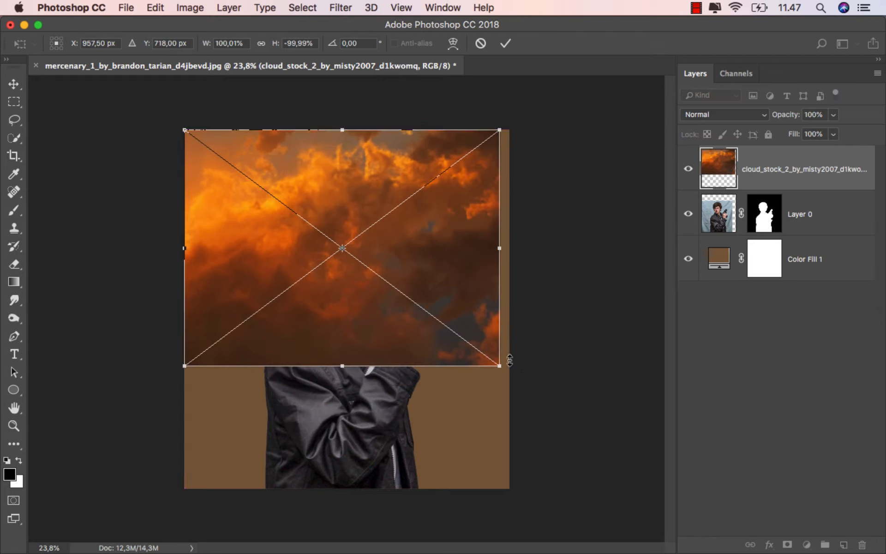
drag(498, 367, 657, 498)
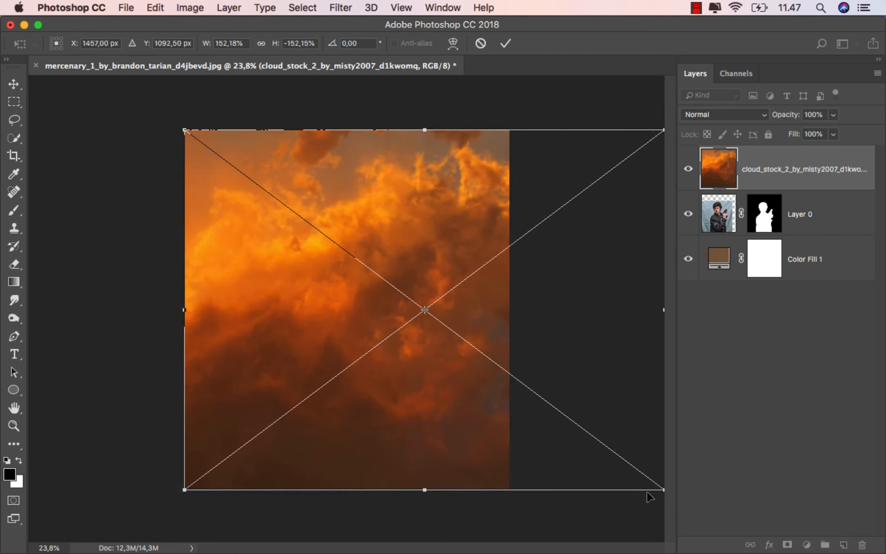
click(506, 44)
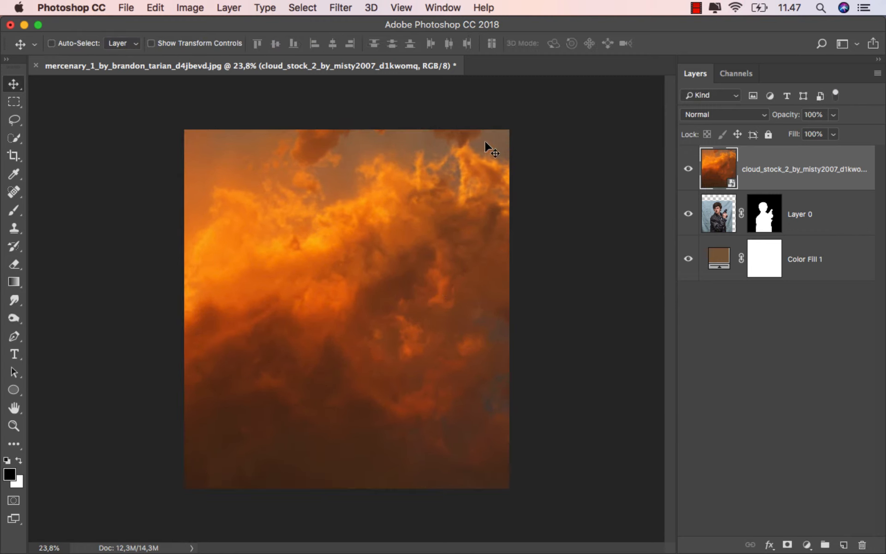
drag(788, 172, 782, 234)
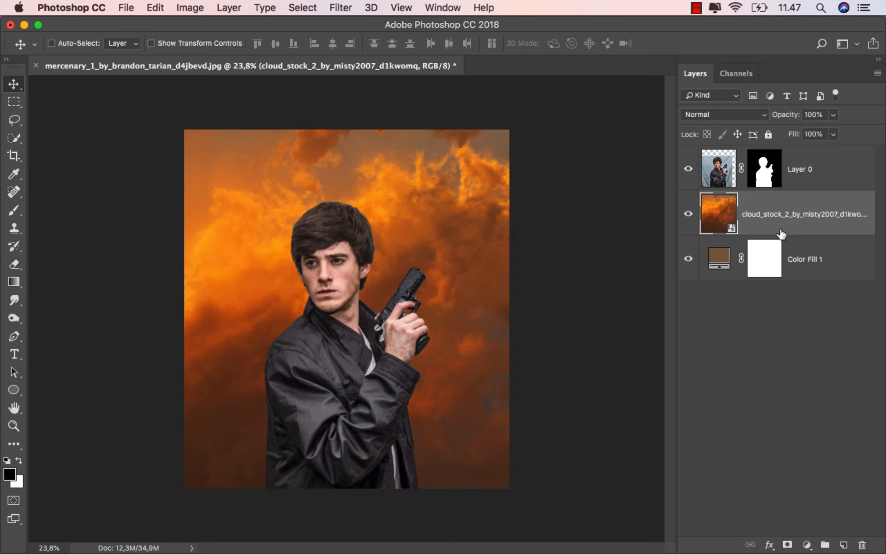
Place the abandoned_building PNG from the Finder folder above the man's layer and flip it horizontally.
click(821, 176)
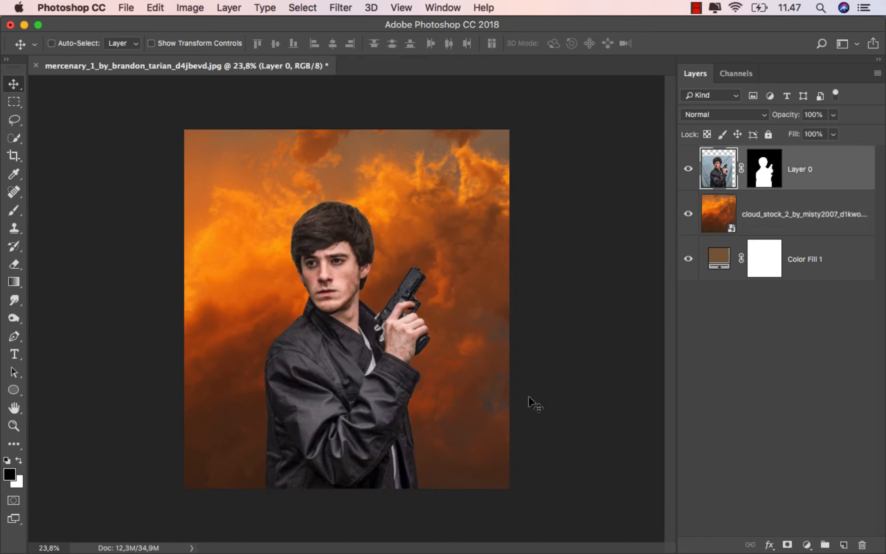
click(341, 531)
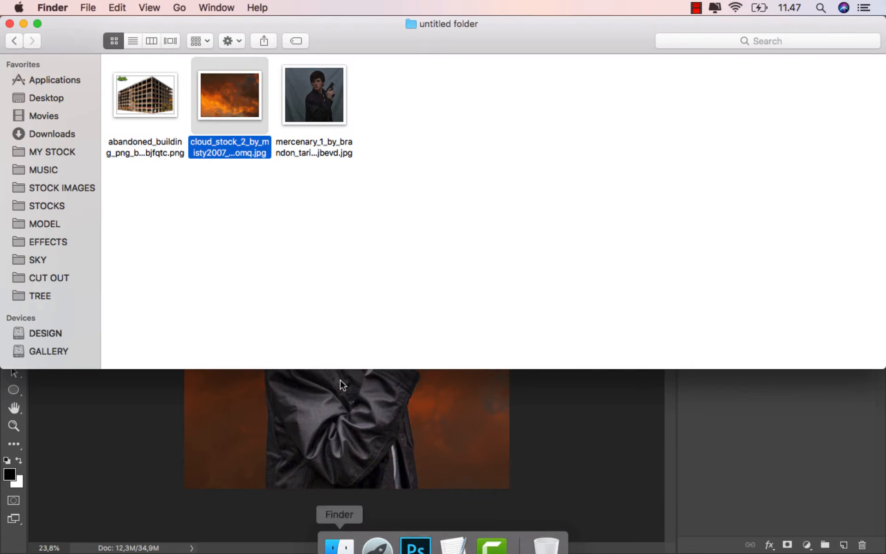
drag(149, 106, 345, 430)
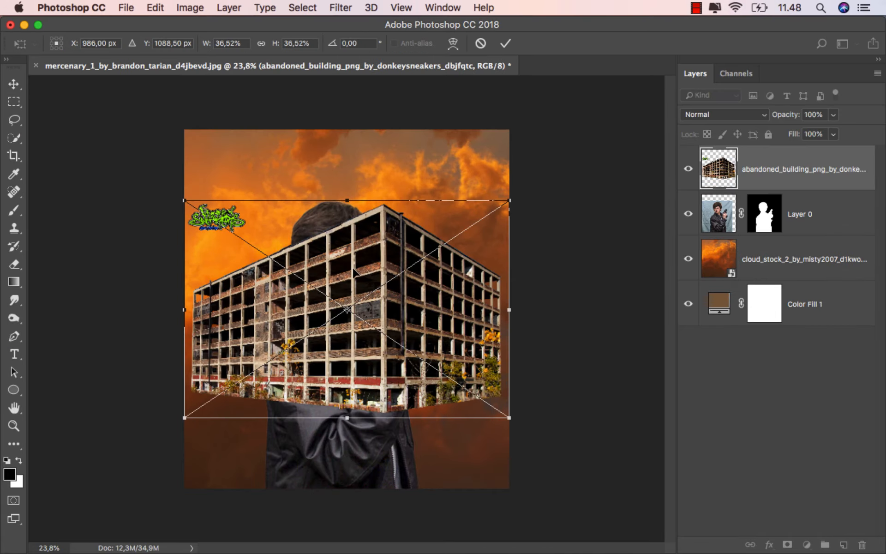
right_click(352, 268)
click(422, 429)
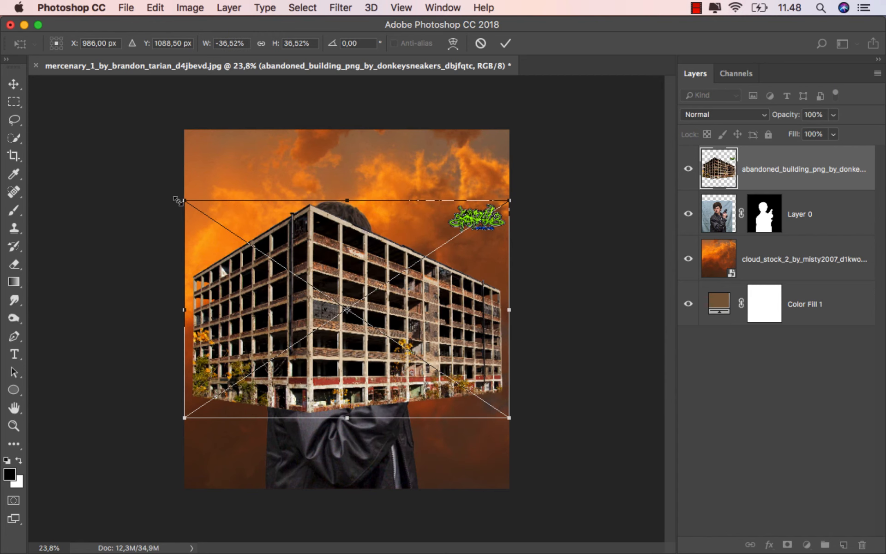
Enlarge the building to about 55.6% so it spans the canvas width and stack it between the man and the clouds.
drag(179, 198, 55, 166)
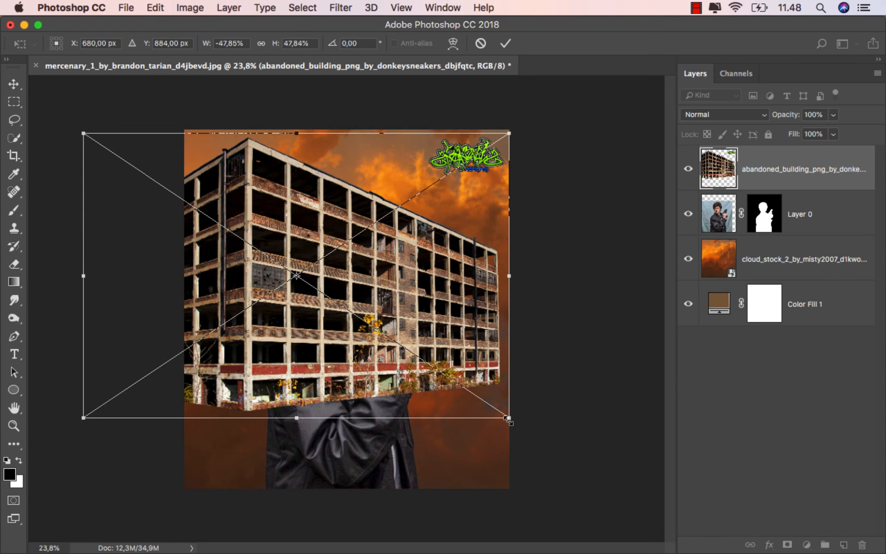
drag(507, 419, 577, 467)
click(506, 43)
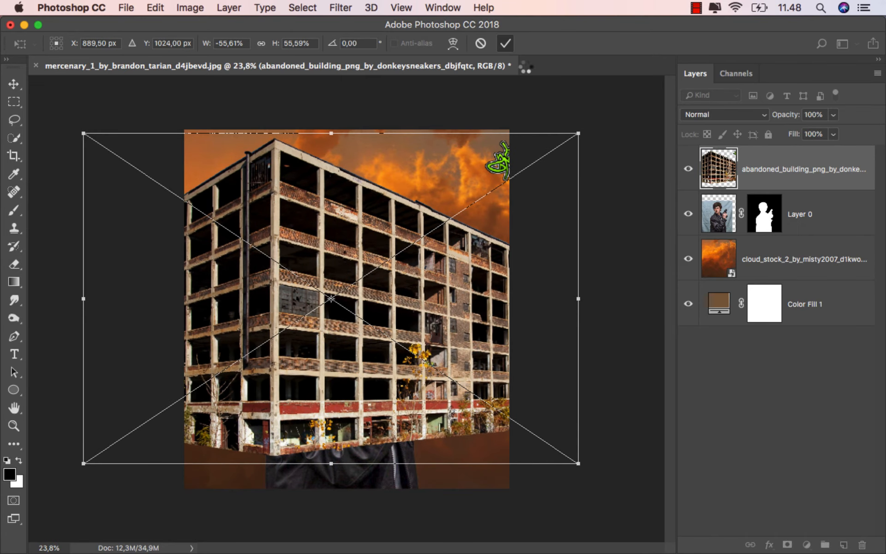
drag(723, 170, 767, 244)
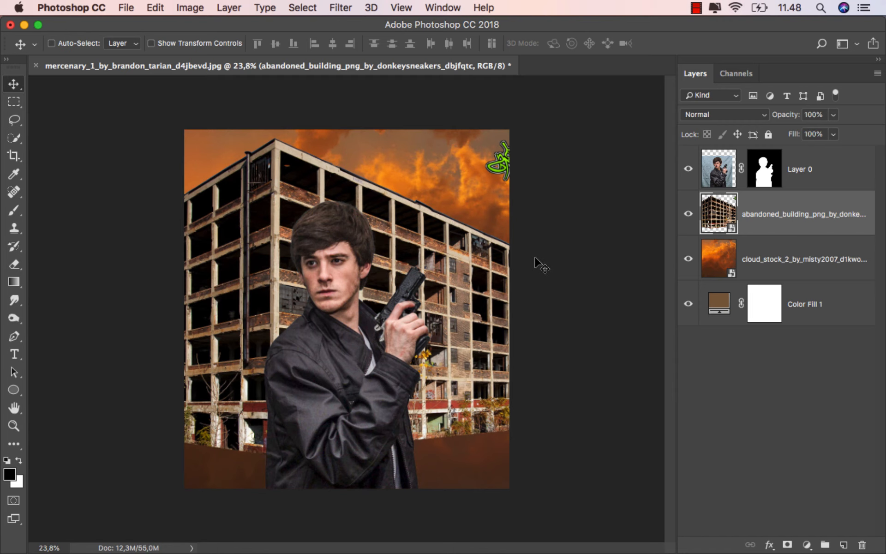
Free-transform the building to about 37.6% height and shift it down and slightly left behind the man.
key(super+t)
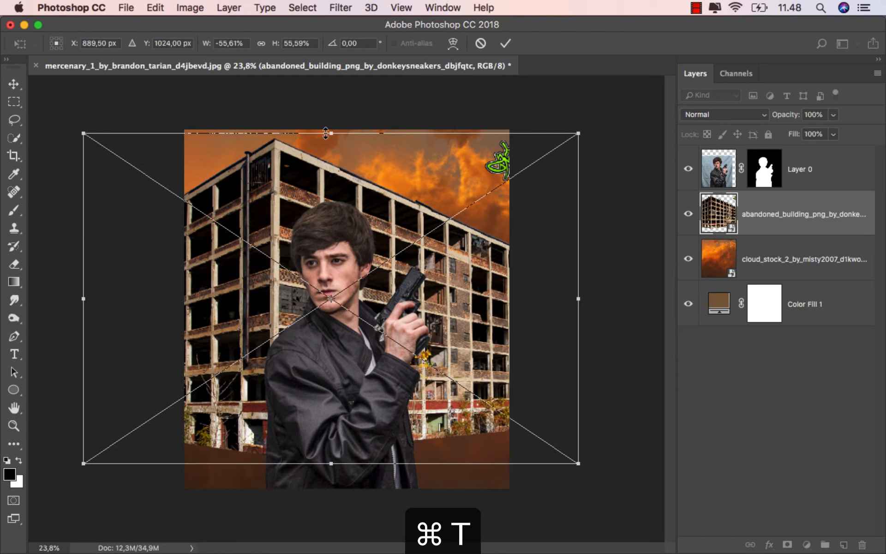
drag(332, 134, 340, 187)
drag(333, 231, 321, 272)
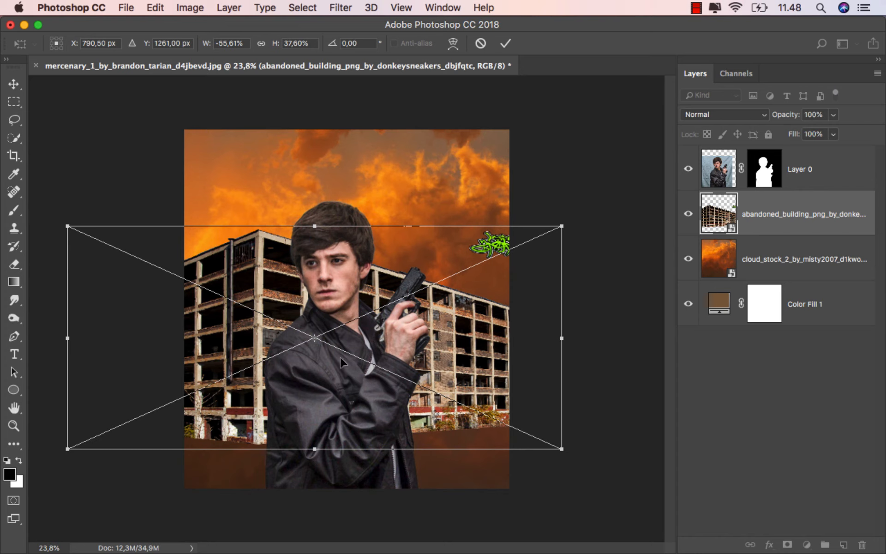
click(505, 43)
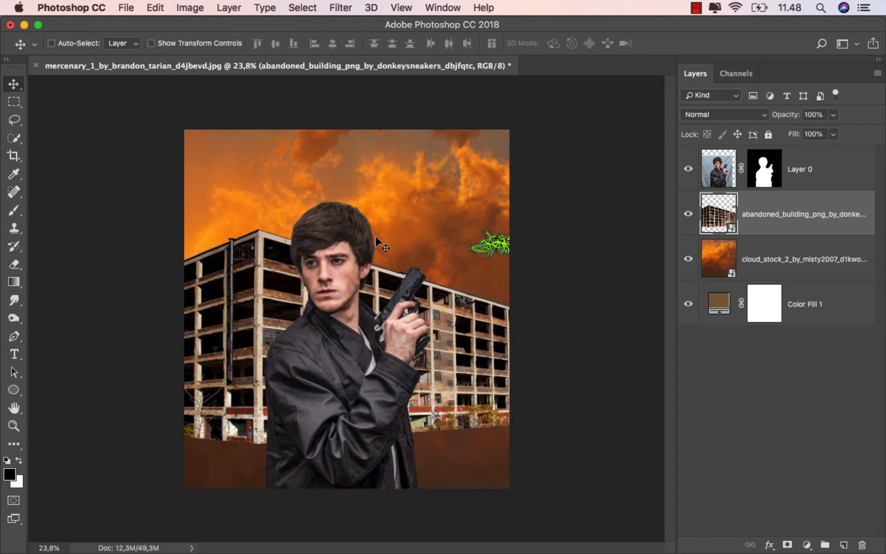
Nudge the building slightly further left and add a blank layer mask to its layer.
drag(352, 253, 347, 253)
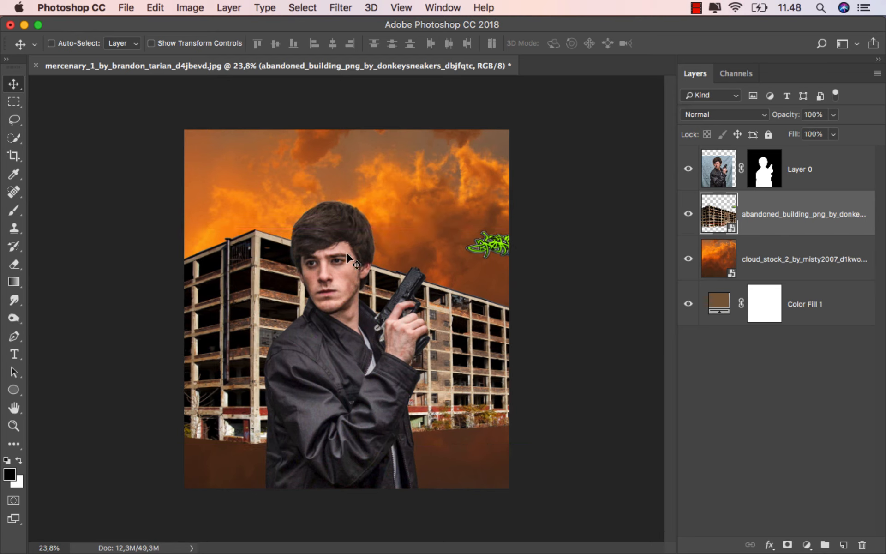
key(Left)
key(Left)
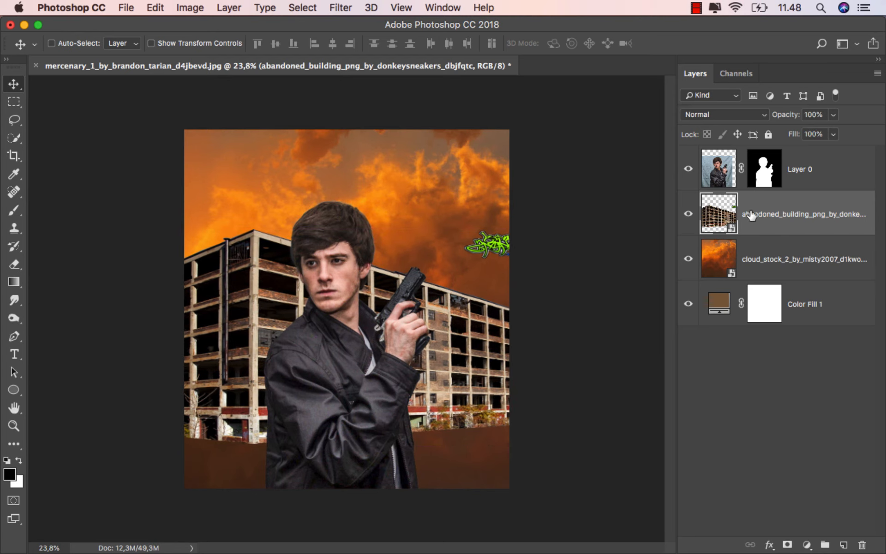
click(788, 544)
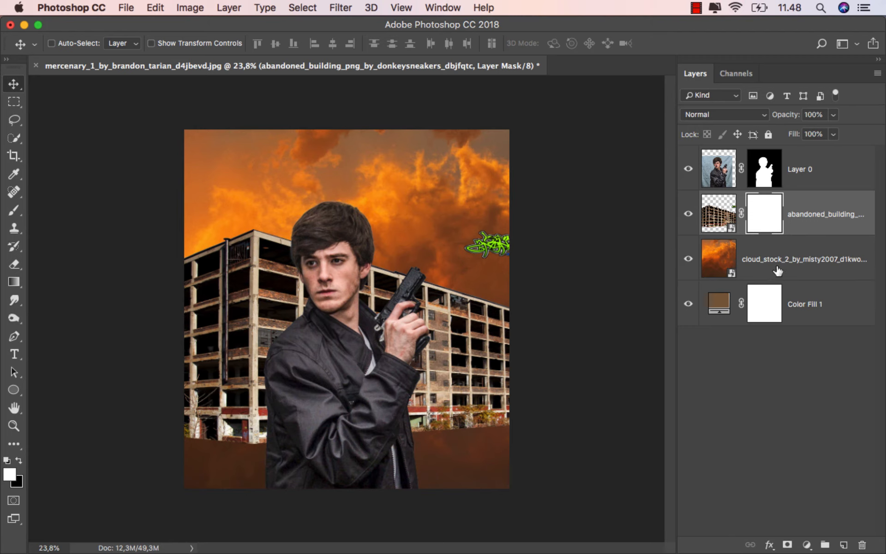
Paint the building's layer mask black with a 187 px soft brush over the green graffiti patch in the sky to hide it.
click(14, 210)
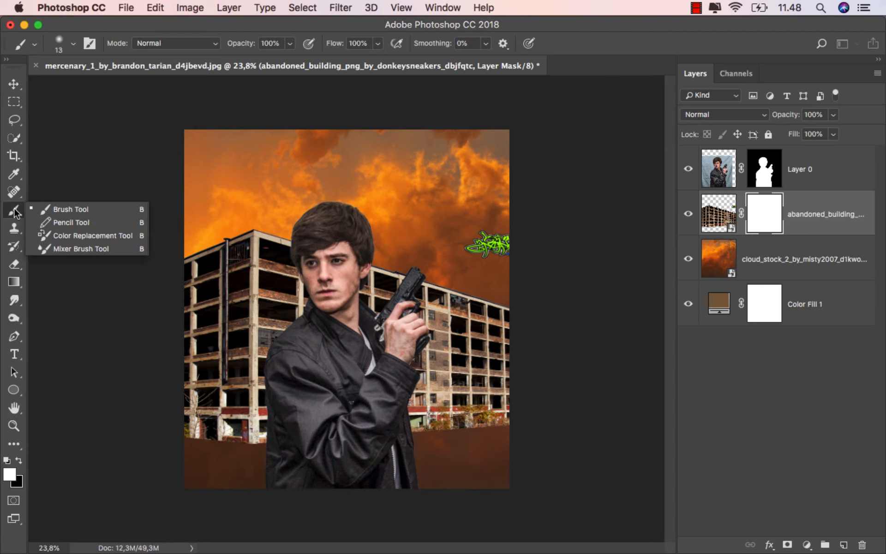
click(46, 207)
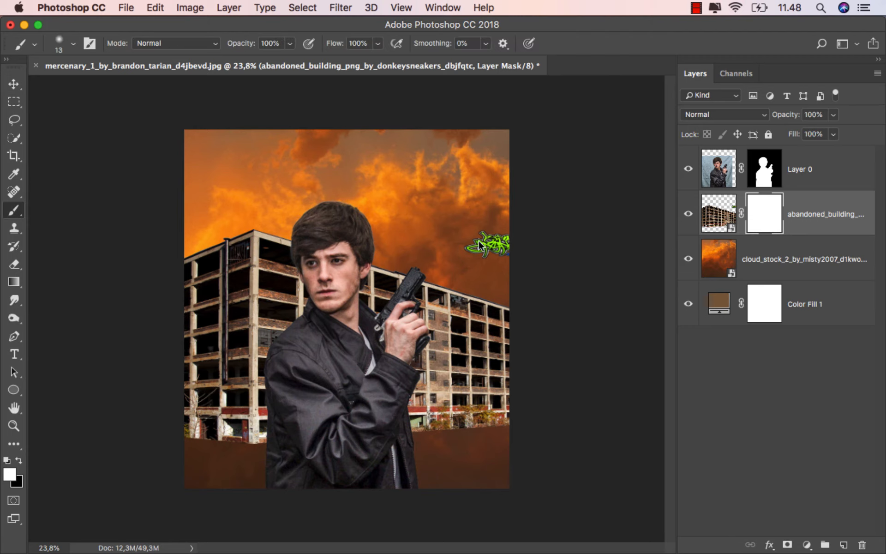
drag(479, 244, 502, 237)
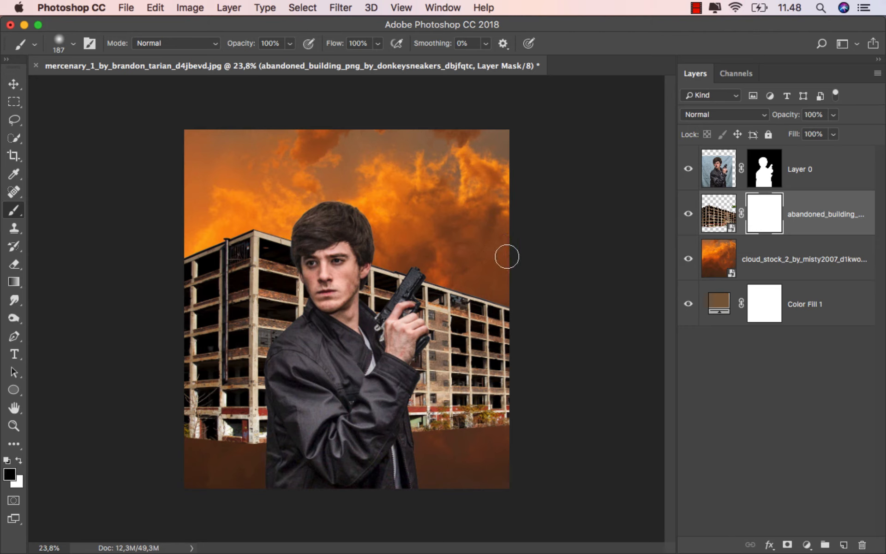
Fade out the building's lower part by drawing repeated upward black-to-transparent linear gradients at 50% opacity on its layer mask.
click(14, 281)
click(74, 284)
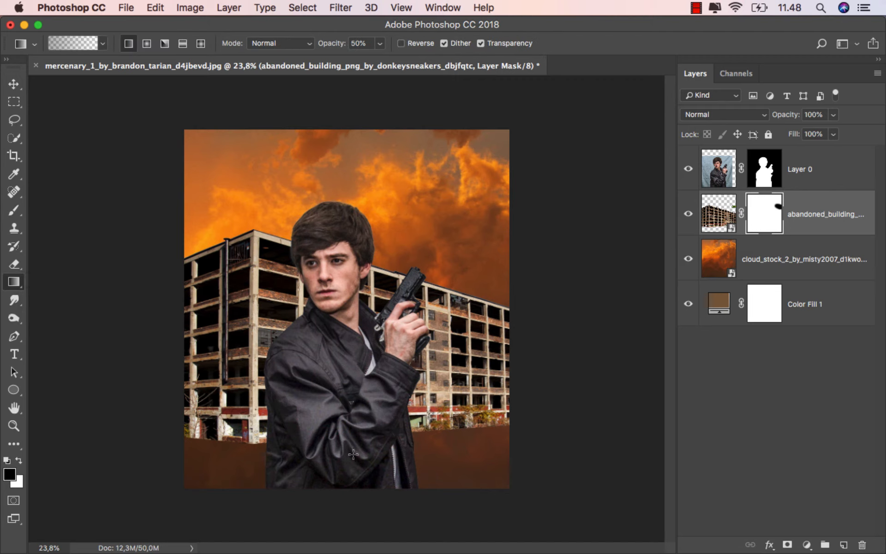
drag(358, 383, 359, 326)
drag(358, 472, 338, 306)
drag(337, 459, 334, 308)
drag(334, 466, 323, 262)
drag(326, 477, 326, 277)
drag(341, 348, 342, 299)
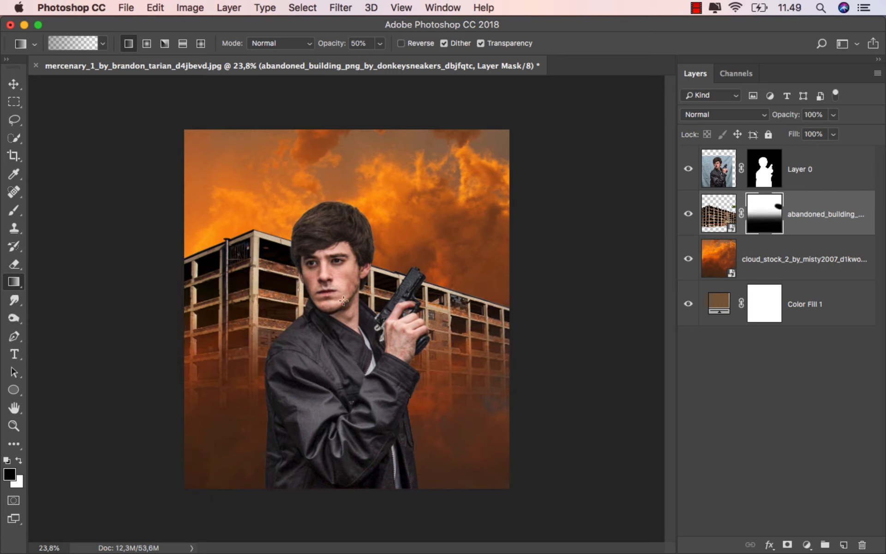
Soften the building's right side with inward 50% black-to-transparent gradients from beyond the canvas edge on its layer mask.
drag(552, 349, 327, 317)
drag(580, 360, 412, 327)
drag(580, 360, 580, 360)
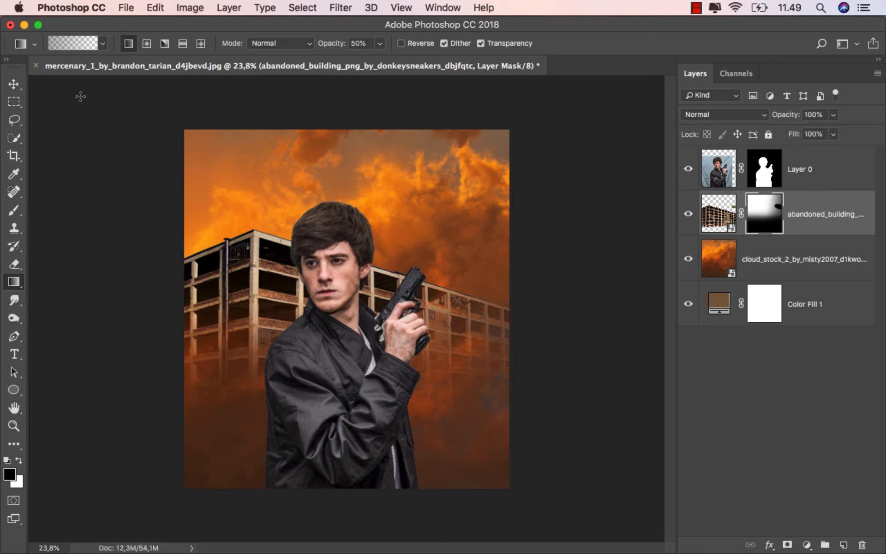
click(14, 84)
click(811, 215)
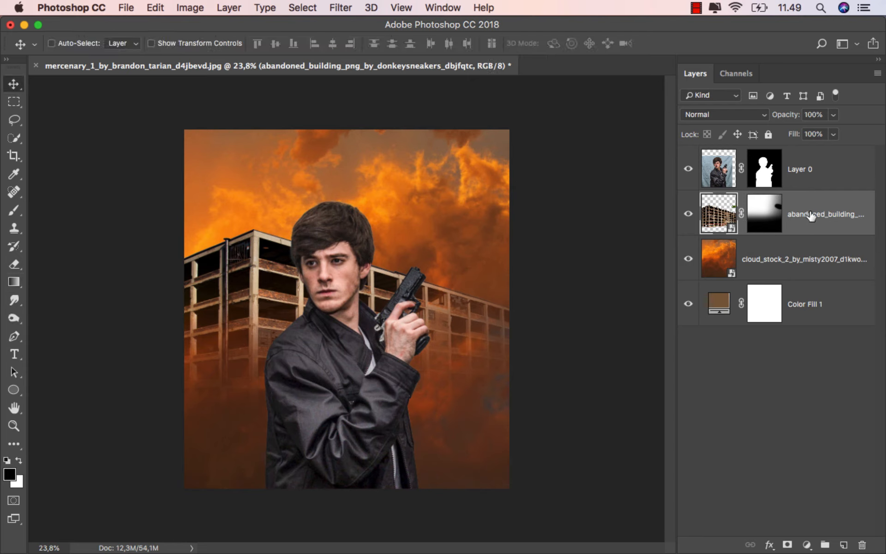
Add a Vibrance adjustment clipped to the cloud layer, set vibrance to -57 and compare the clouds with and without it.
click(769, 257)
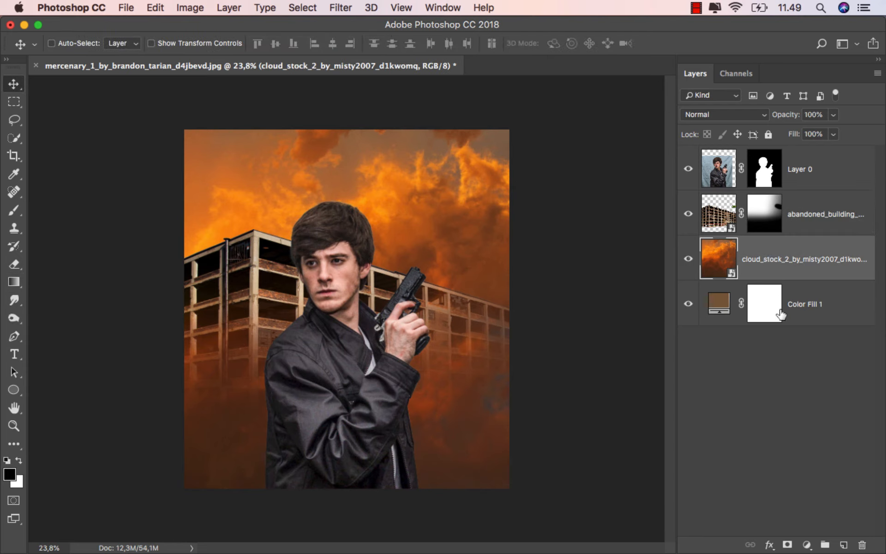
click(807, 546)
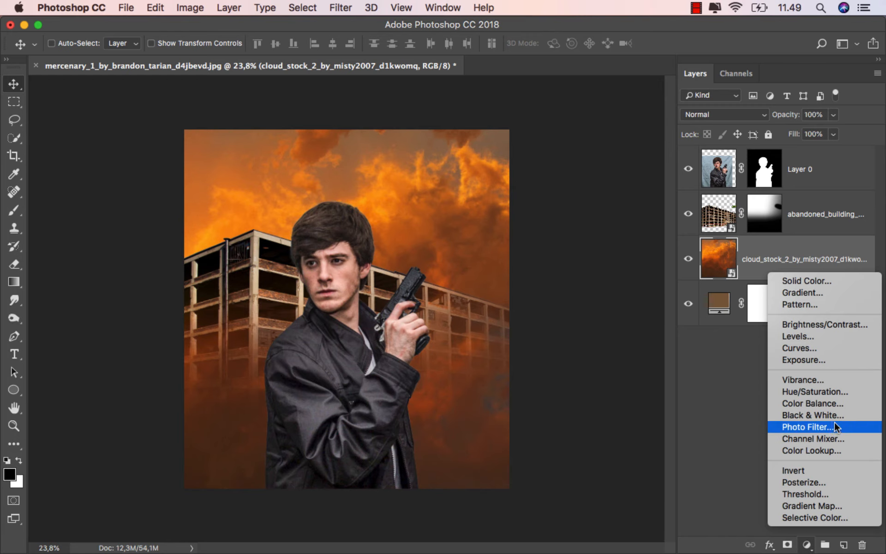
click(829, 379)
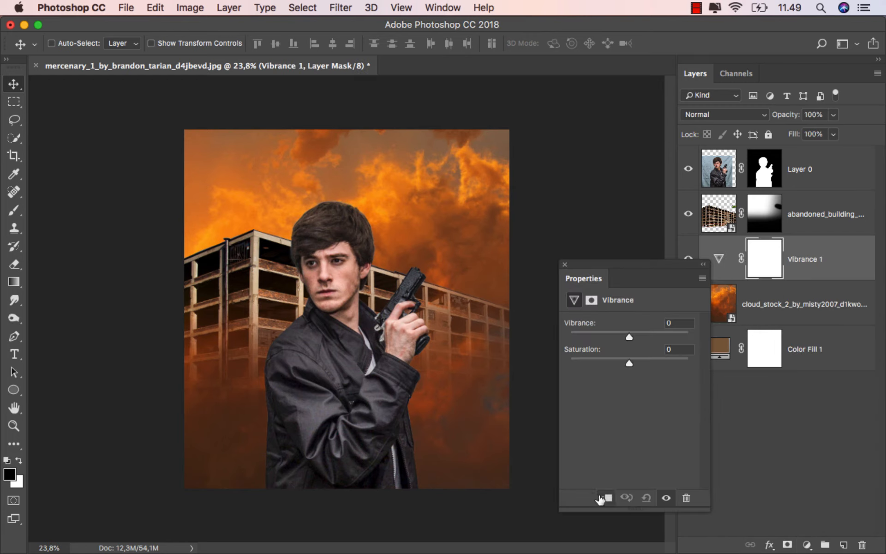
click(603, 498)
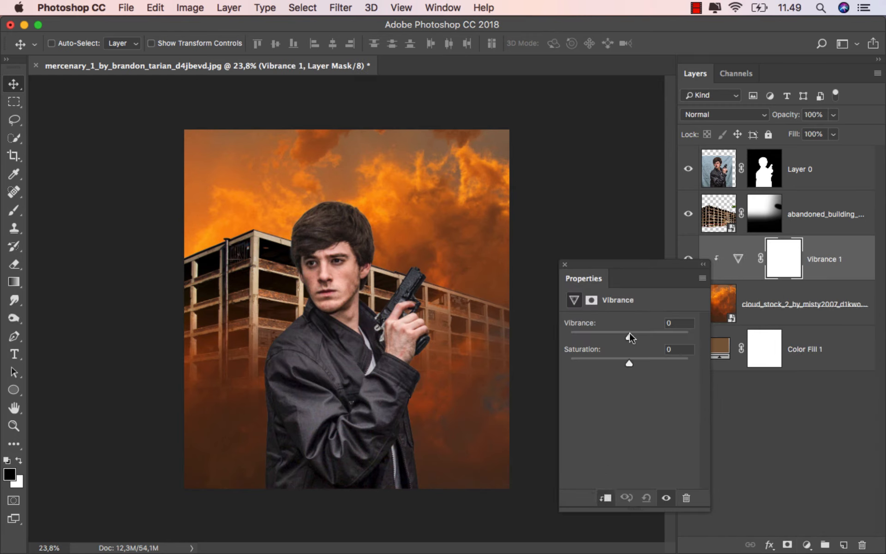
drag(629, 332, 600, 329)
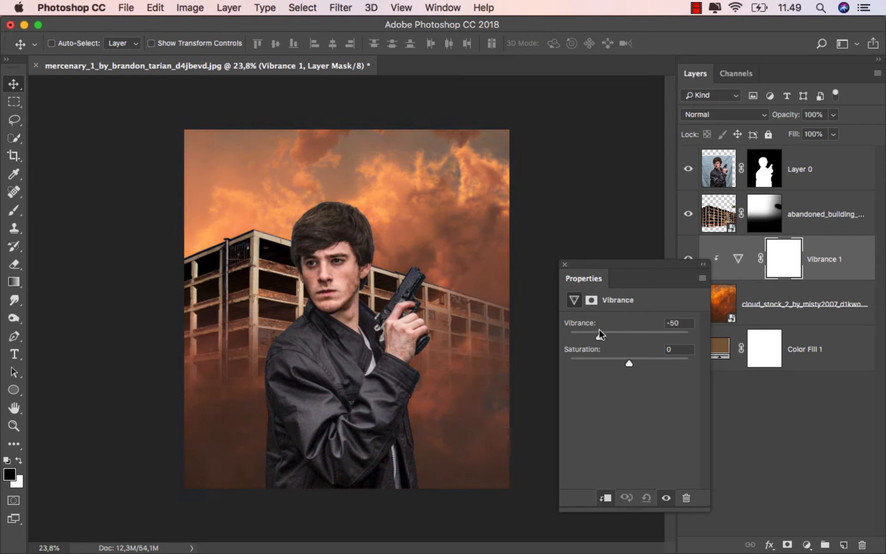
click(565, 264)
click(688, 266)
click(688, 267)
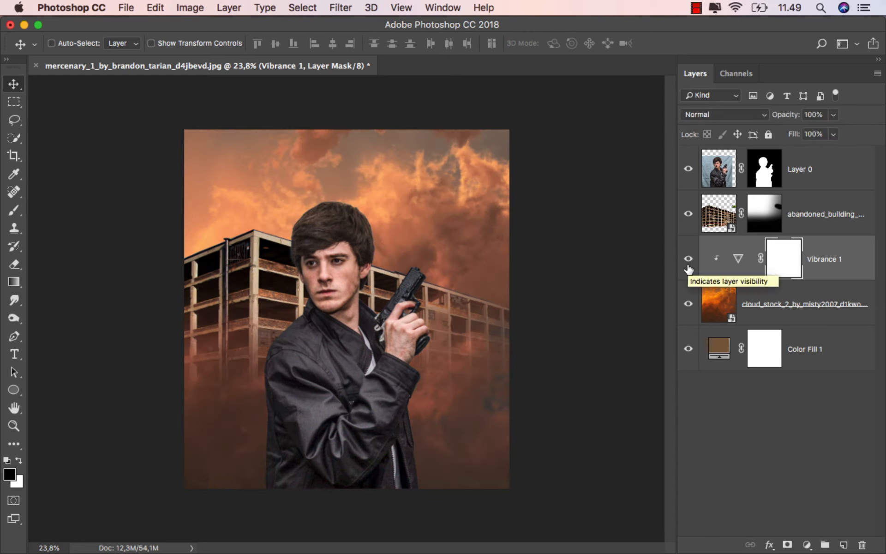
click(737, 260)
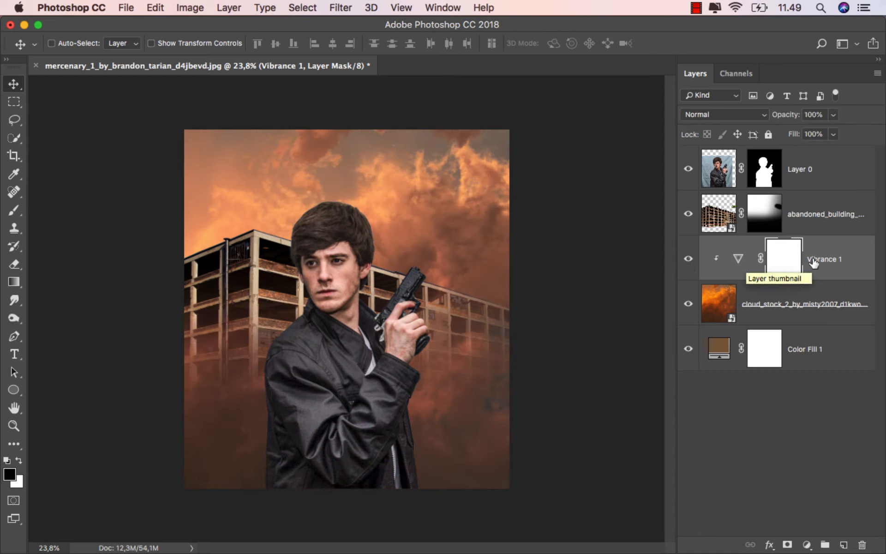
Add a Brightness/Contrast adjustment clipped to the building layer, set brightness to -150 and compare the result with and without it.
click(809, 210)
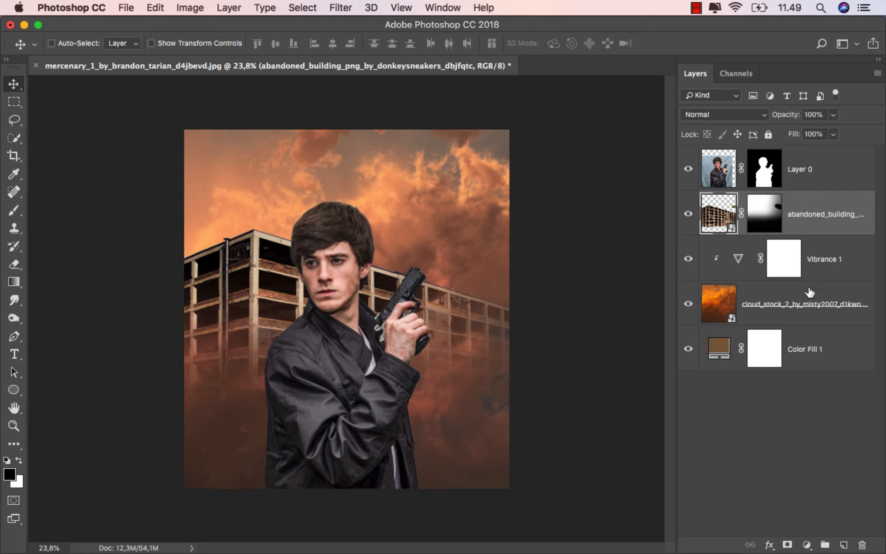
click(807, 545)
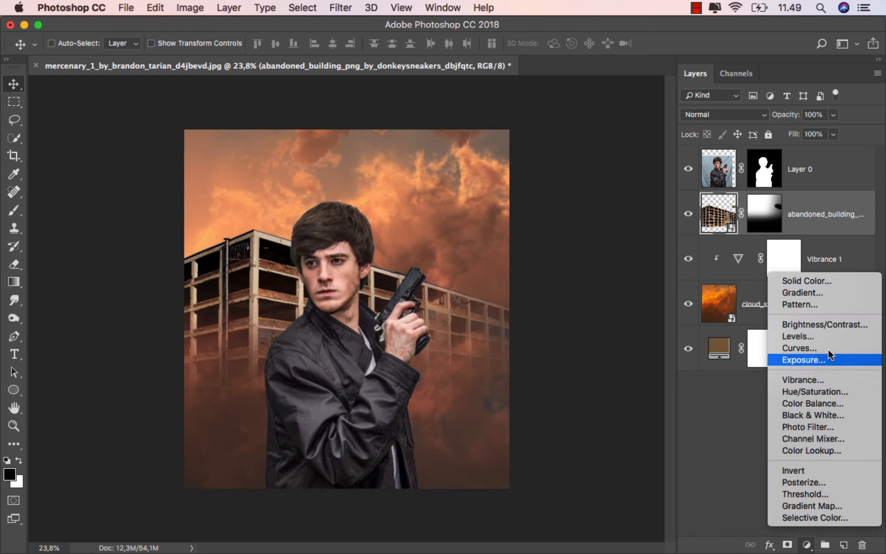
click(842, 326)
click(605, 498)
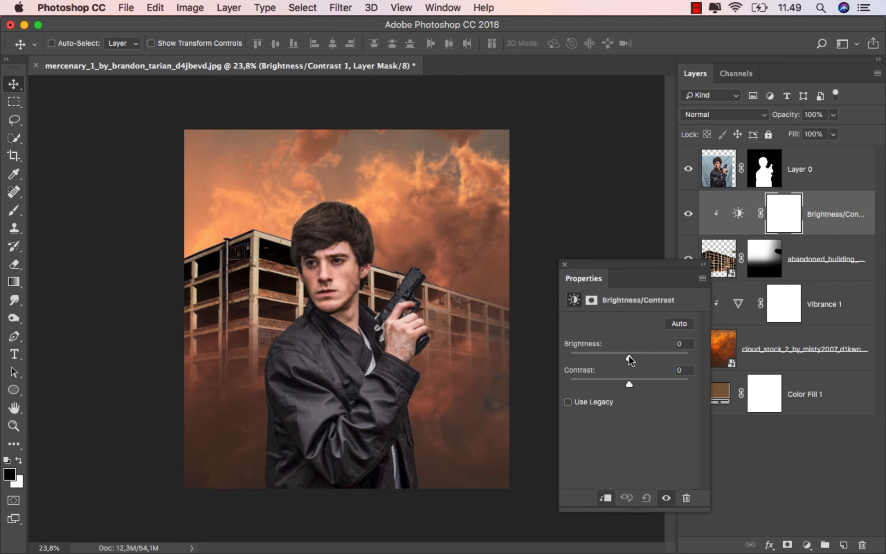
drag(629, 355, 561, 353)
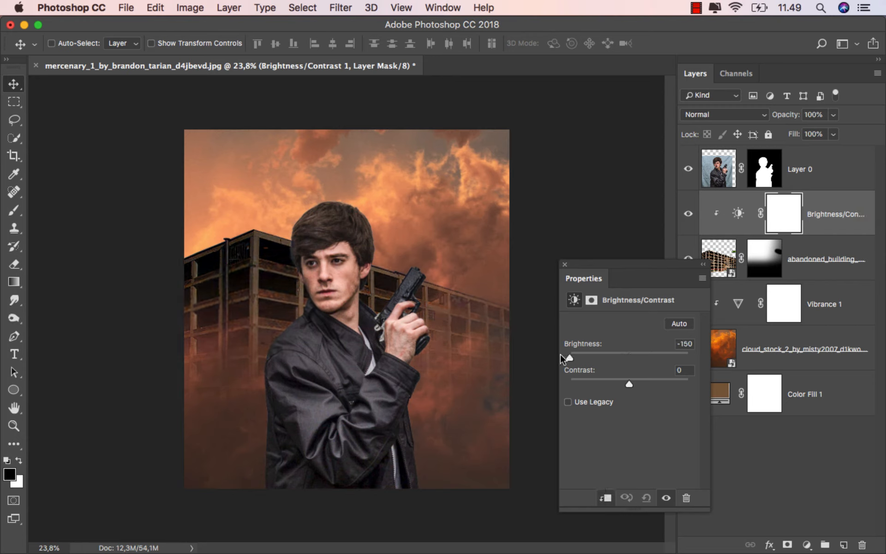
click(564, 264)
scroll(488, 325, up, 3)
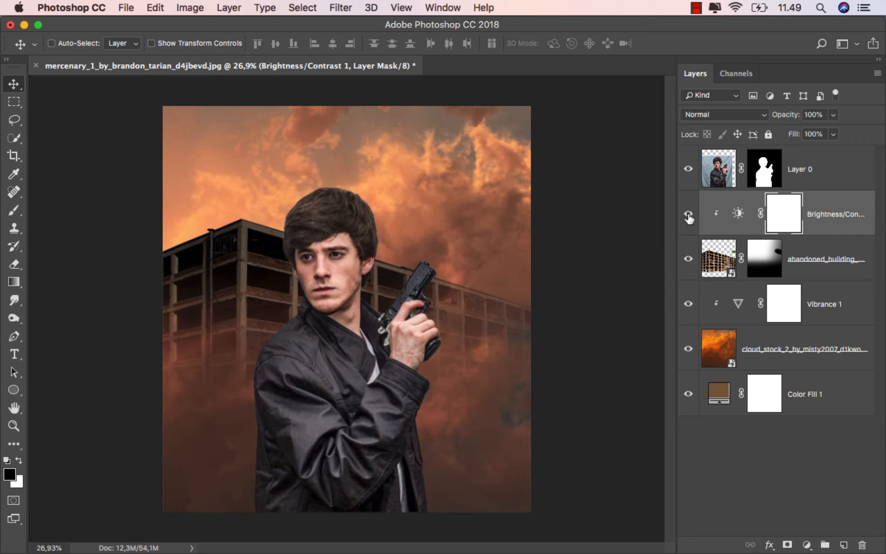
click(688, 214)
click(688, 214)
scroll(618, 293, up, 1)
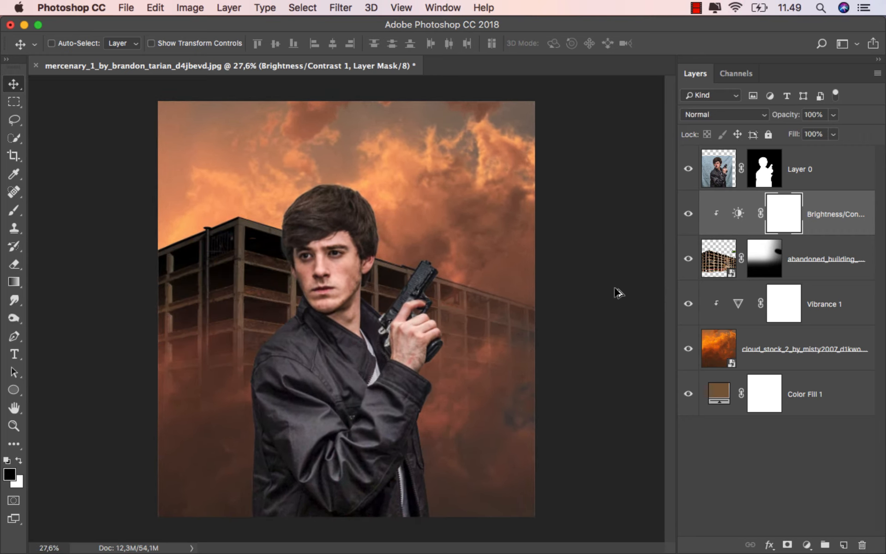
Create a new layer named black above the Brightness/Contrast adjustment and set its blending mode to Overlay.
click(836, 221)
drag(677, 281, 661, 284)
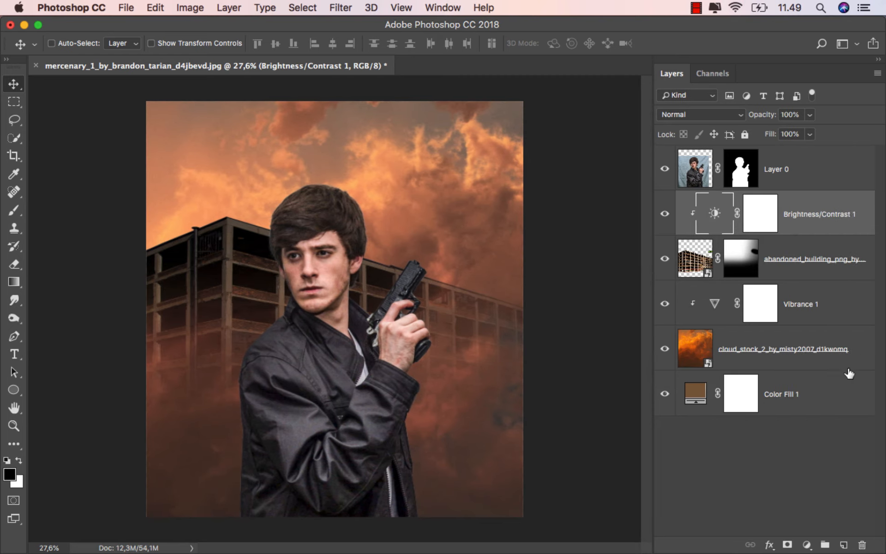
click(842, 544)
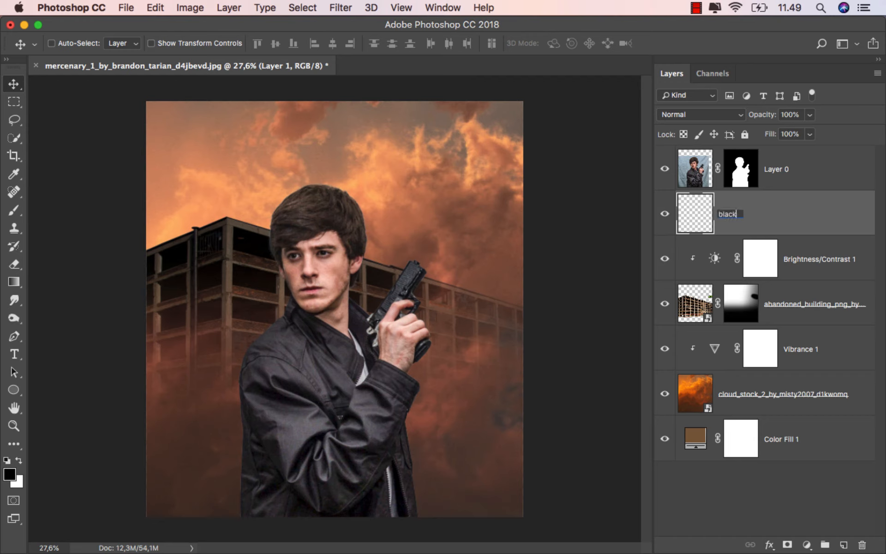
key(Return)
click(696, 115)
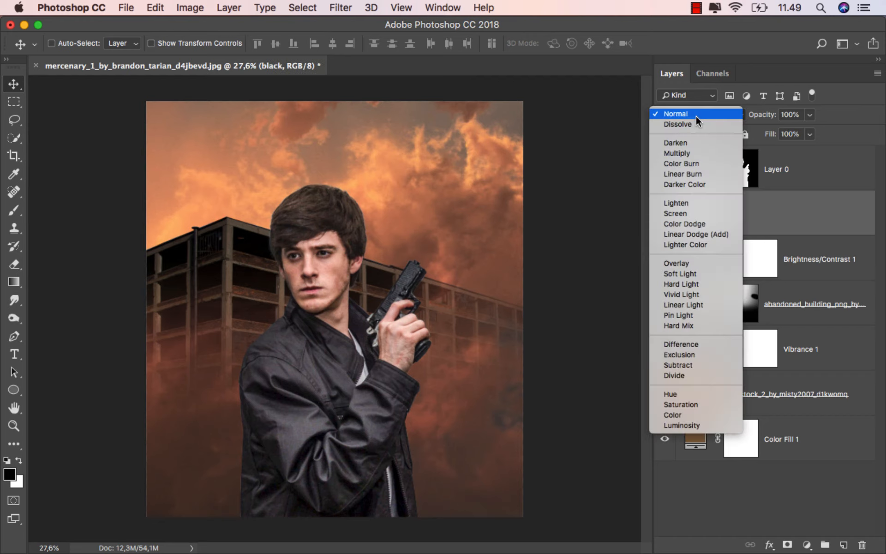
click(698, 264)
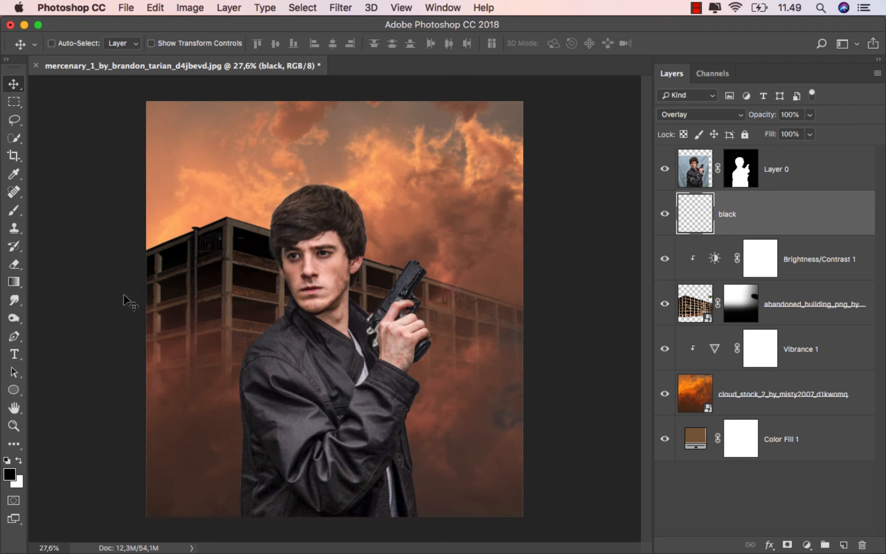
Darken the lower background with two upward 50% black-to-transparent gradients on the black layer, and set its fill to 71%.
drag(13, 281, 61, 280)
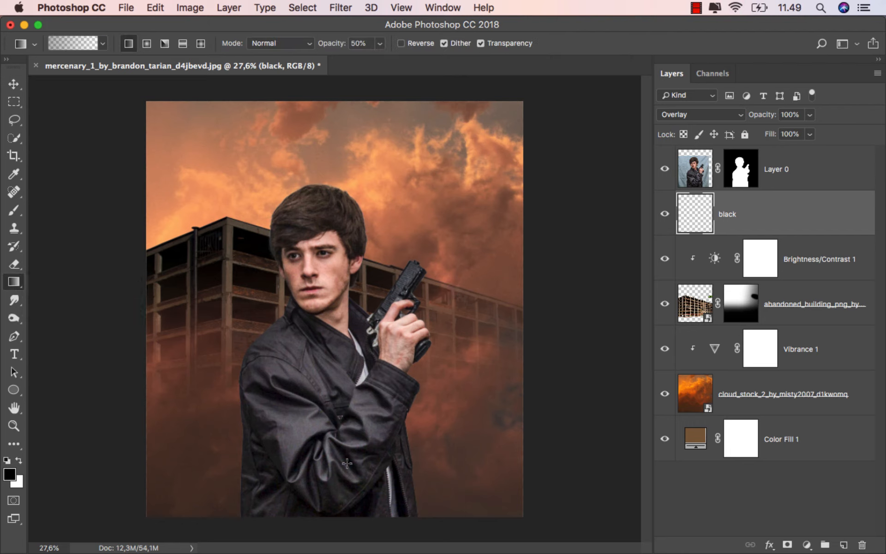
drag(324, 527, 324, 264)
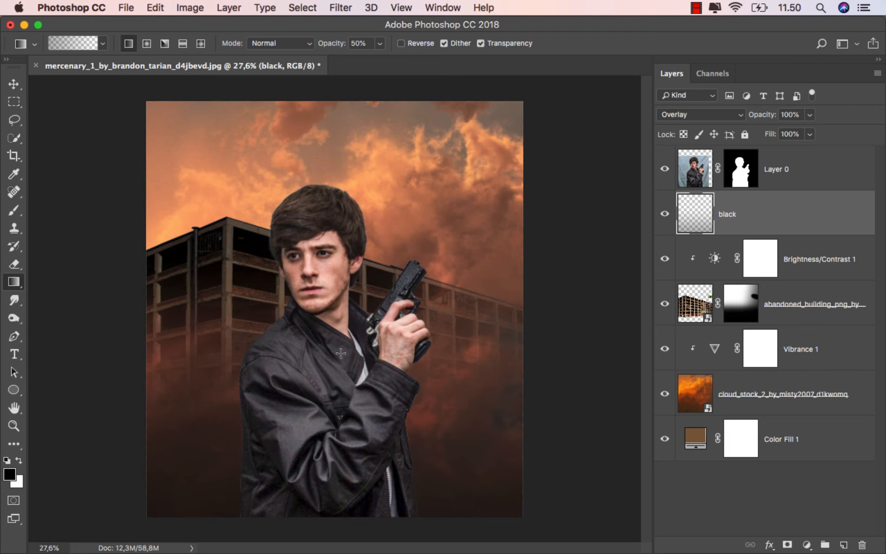
drag(324, 532, 321, 273)
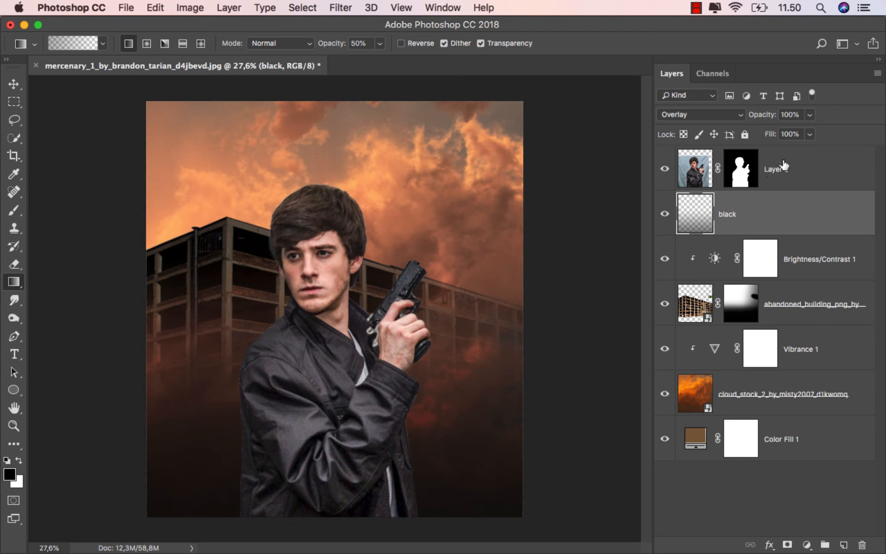
click(810, 134)
drag(799, 153, 792, 152)
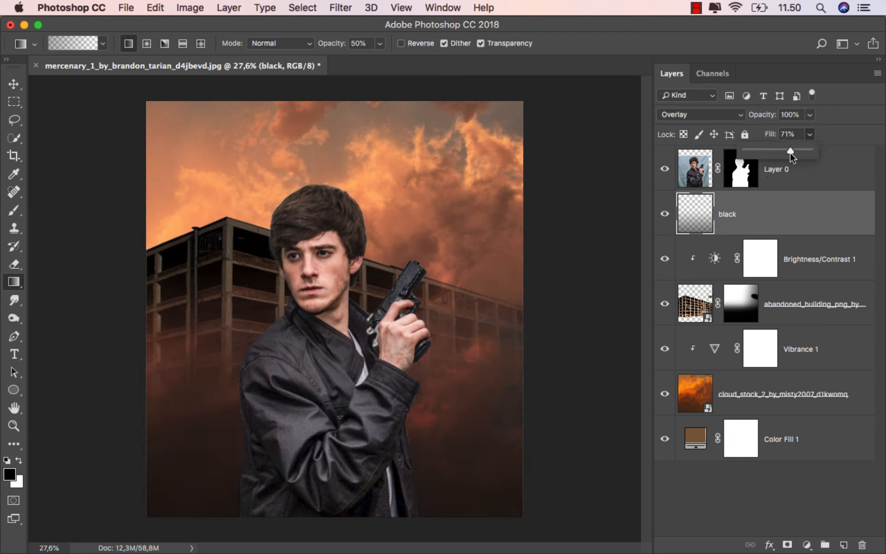
key(v)
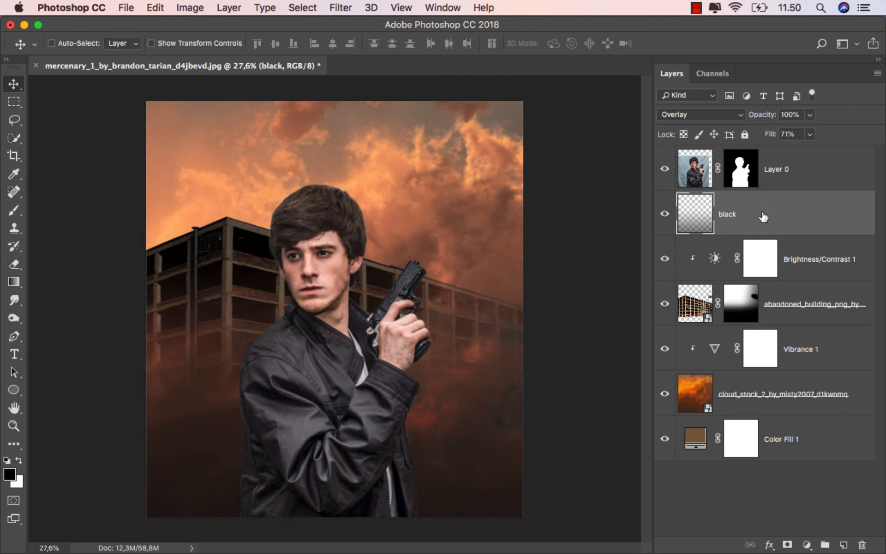
Rename the man's layer, Layer 0, as model.
click(797, 168)
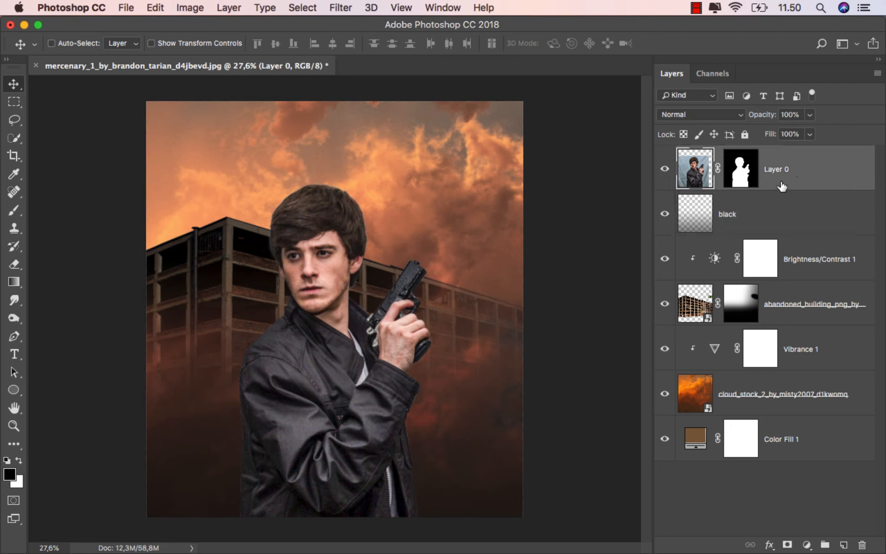
text(model)
key(Return)
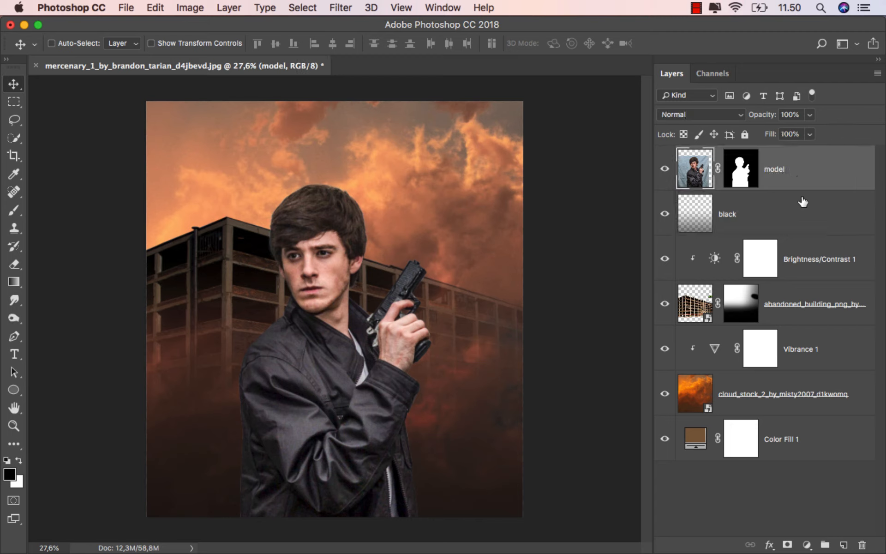
Add a Levels adjustment clipped to the model layer and lower its white output level to 174 to darken the man.
click(807, 544)
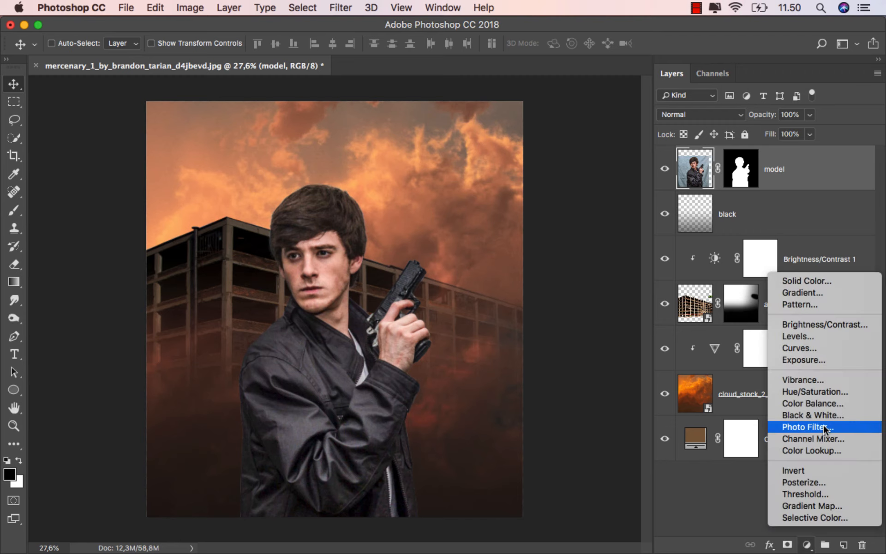
click(832, 336)
click(604, 499)
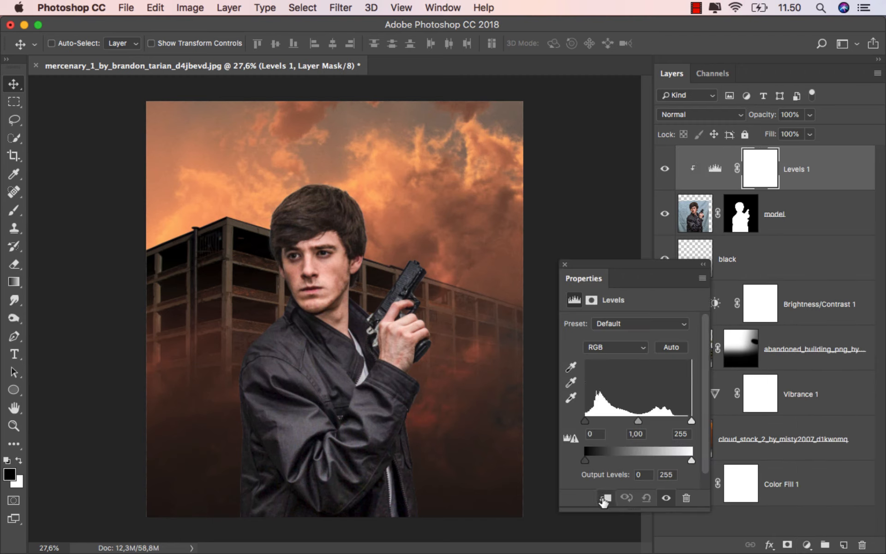
drag(693, 463, 659, 460)
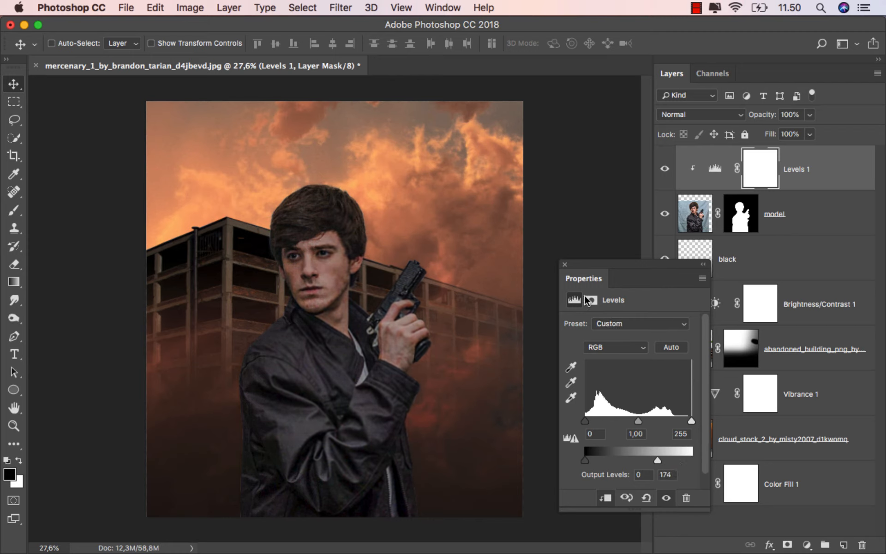
click(565, 264)
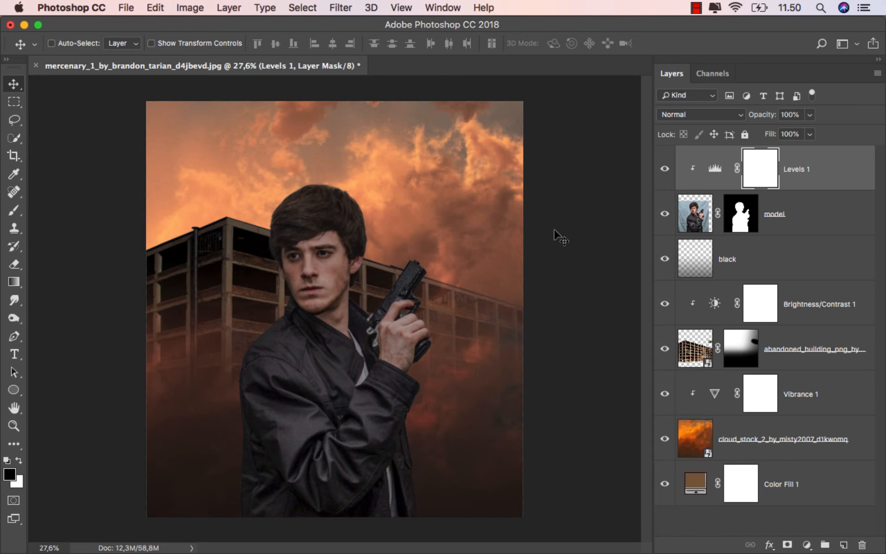
Paint black on the Levels 1 mask with a soft 428 px brush over the man's hair, face and shoulder facing the building corner.
click(24, 217)
click(56, 208)
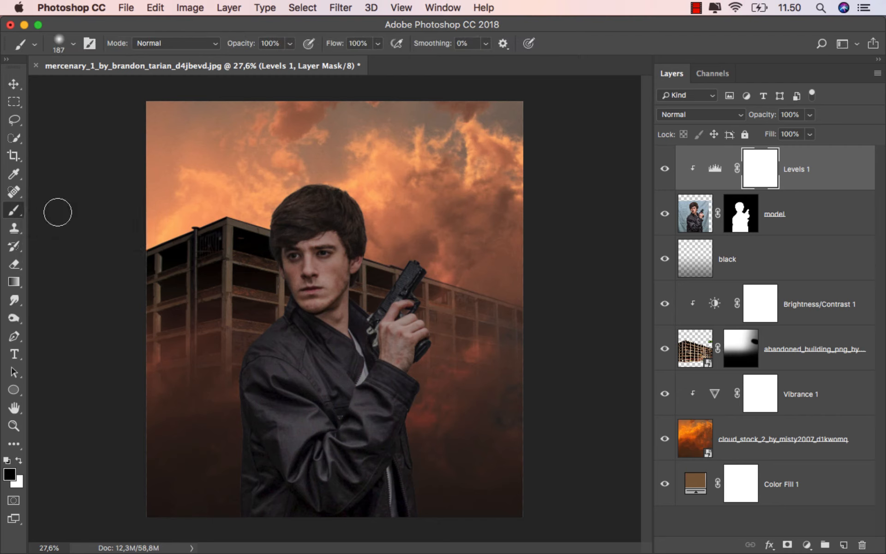
right_click(208, 240)
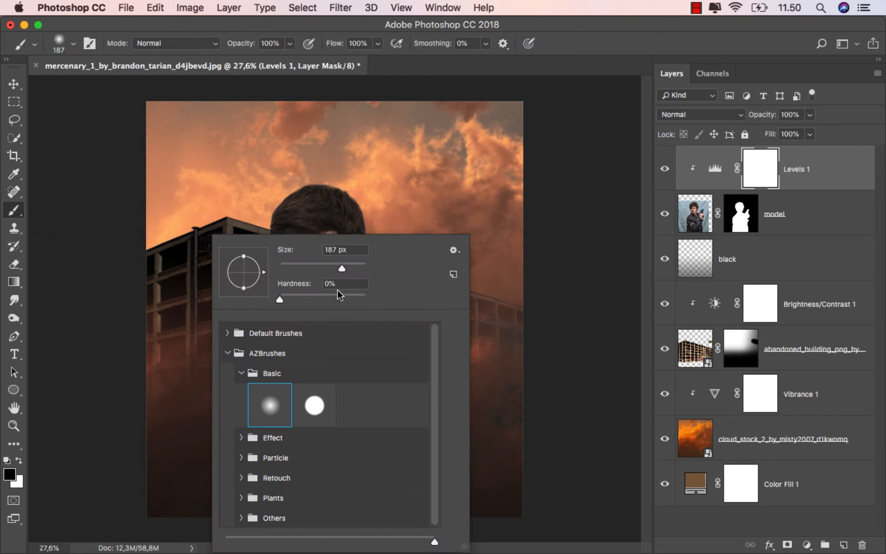
click(355, 266)
click(333, 150)
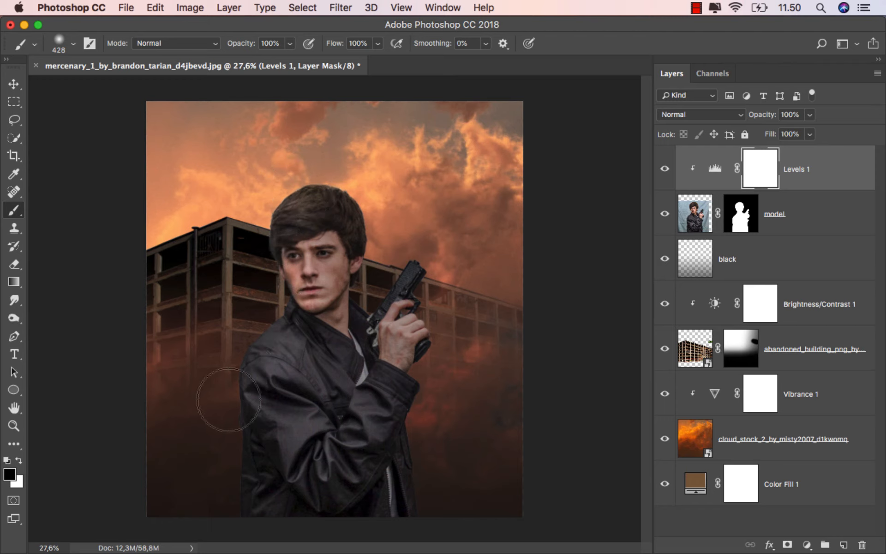
mouse_move(228, 399)
mouse_down()
mouse_move(212, 409)
mouse_move(290, 327)
mouse_move(277, 352)
mouse_up()
Paint the Levels 1 mask with a 175 px black brush at 24% opacity over the hand and sleeve, and compare the result.
scroll(300, 321, up, 1)
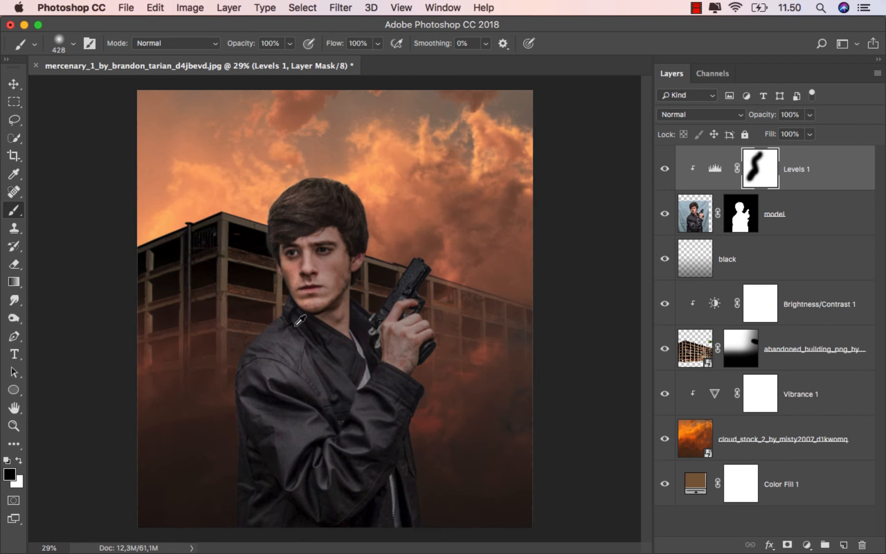
scroll(300, 321, up, 1)
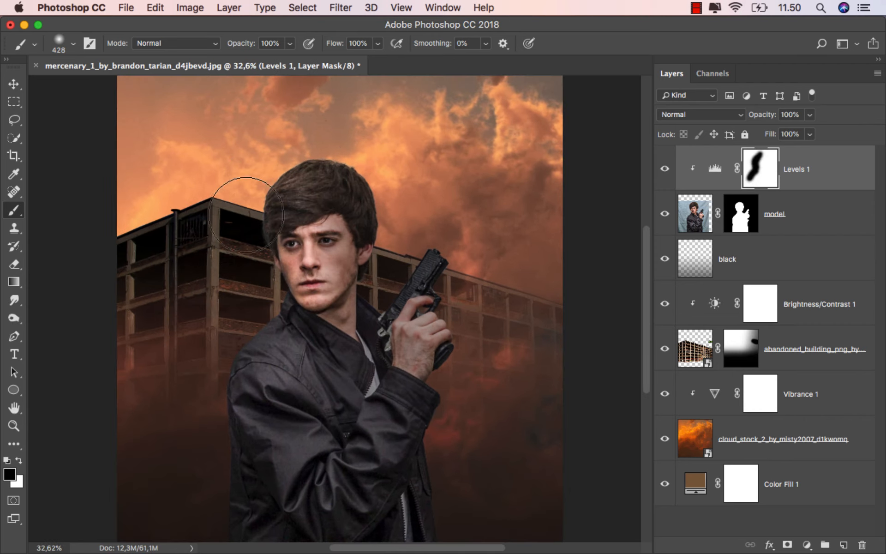
click(290, 43)
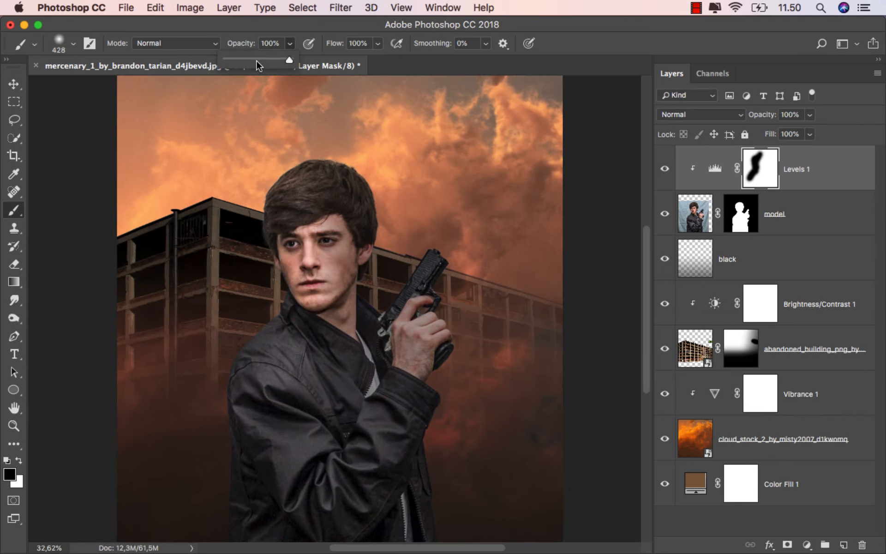
click(243, 27)
drag(392, 189, 362, 192)
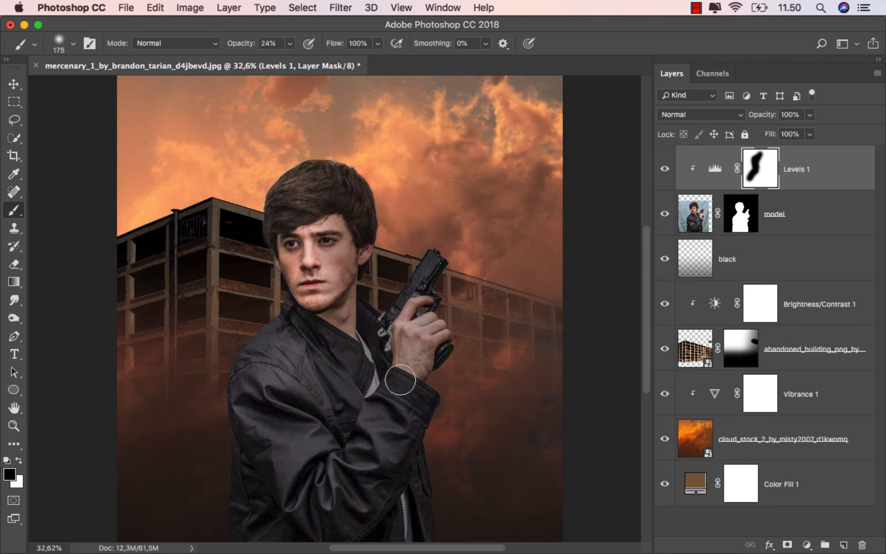
mouse_move(338, 475)
mouse_down()
mouse_move(293, 406)
mouse_move(344, 372)
mouse_move(357, 388)
mouse_move(404, 378)
mouse_move(412, 345)
mouse_move(434, 332)
mouse_up()
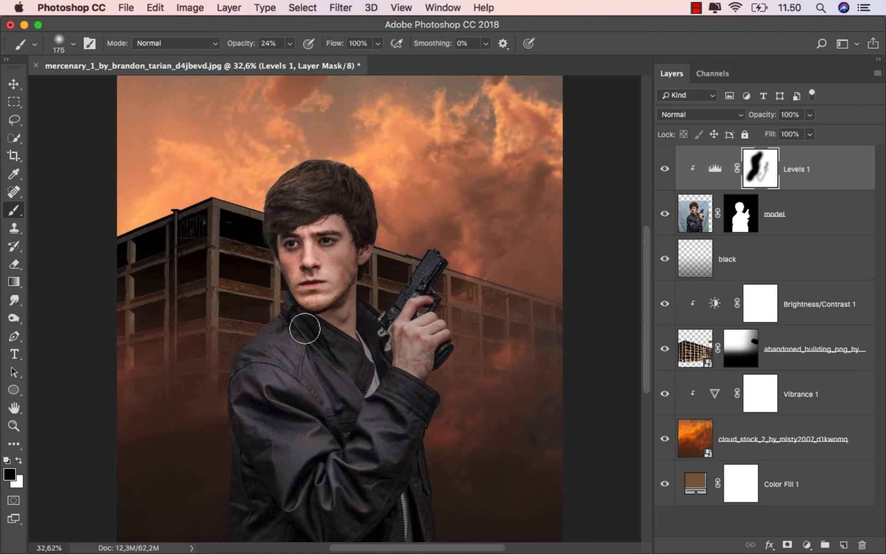
alt+scroll(347, 323, down, 2)
click(665, 165)
click(665, 165)
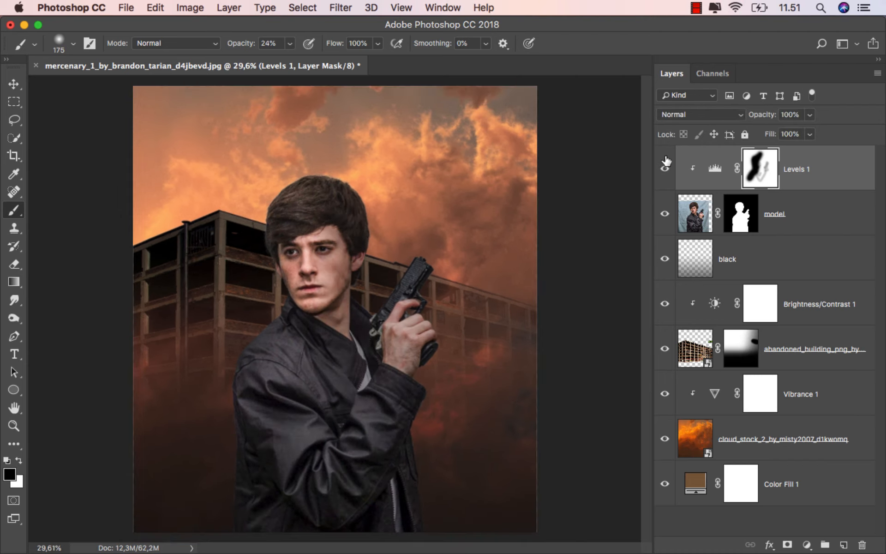
Add a new layer above Levels 1, clip it to the model layer and name it gradient.
click(811, 175)
key(v)
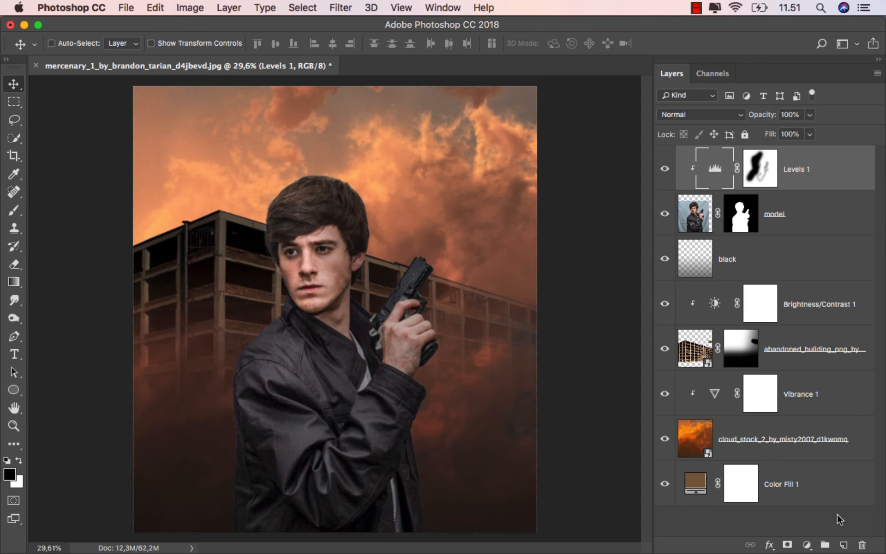
click(842, 545)
right_click(755, 170)
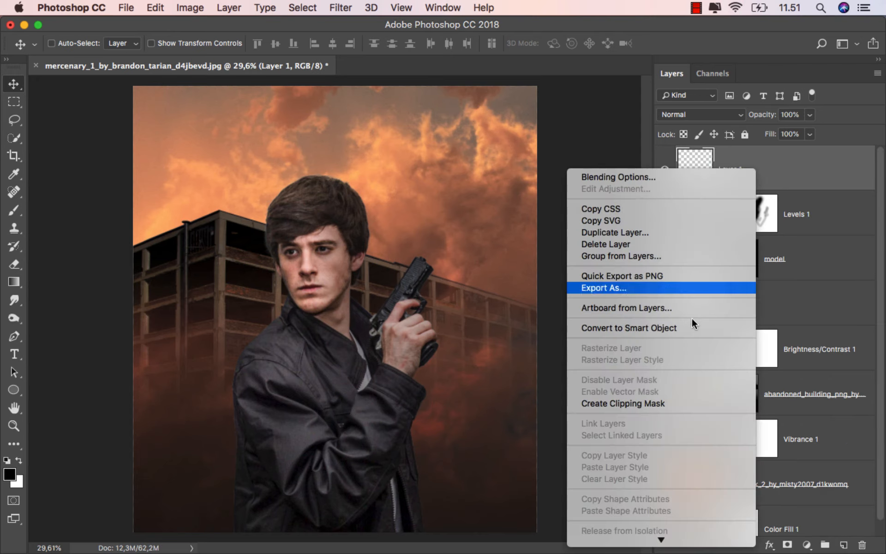
click(668, 402)
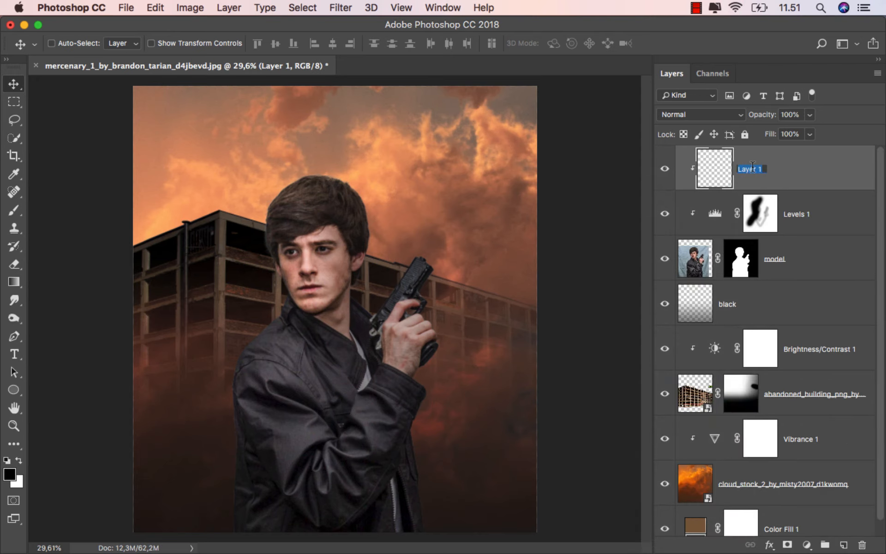
text(gradient)
key(Return)
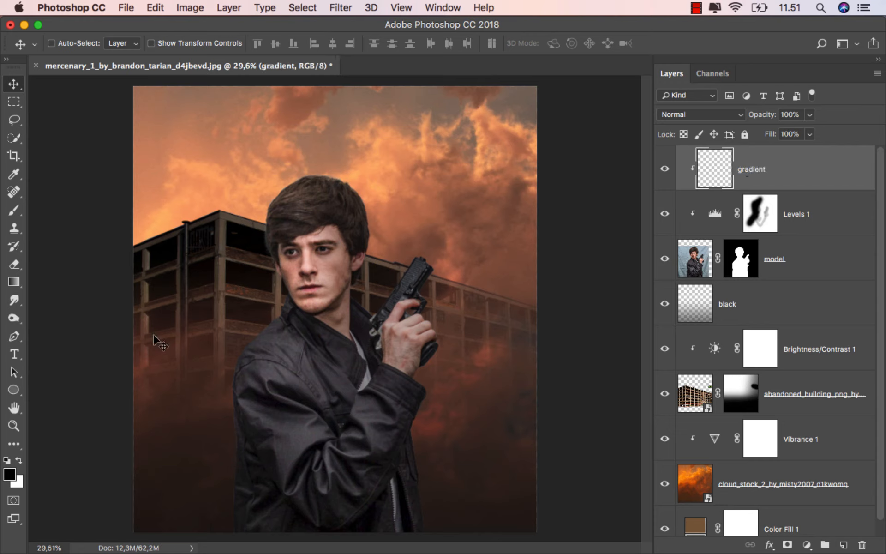
Set the foreground color for the Gradient tool to the dark brown 221713 sampled from the lower background.
drag(13, 282, 68, 286)
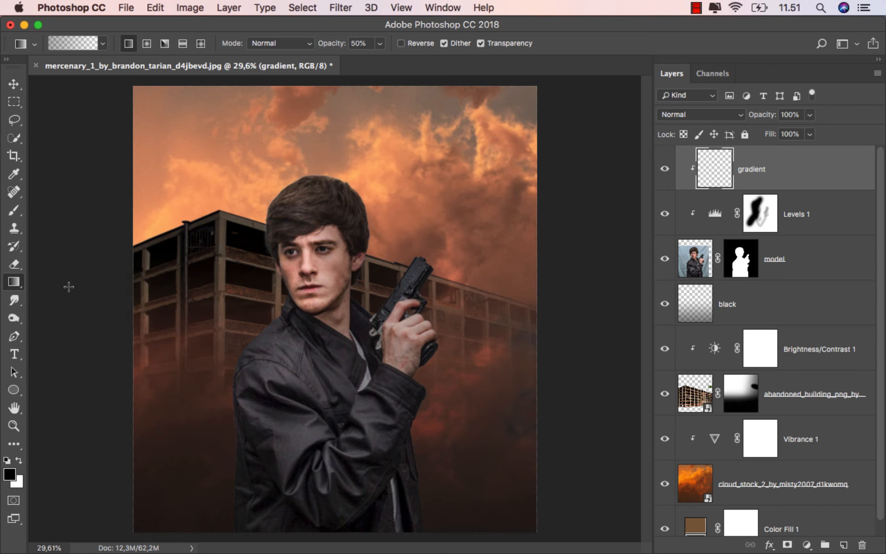
click(10, 474)
mouse_move(194, 475)
mouse_down()
mouse_move(198, 499)
mouse_move(212, 503)
mouse_up()
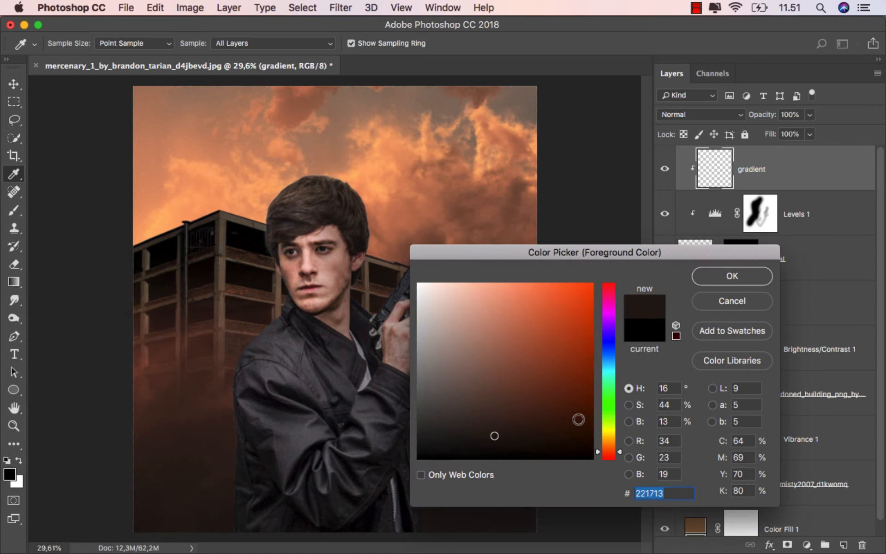
click(722, 276)
Darken the man's lower body with three upward 50% foreground-to-transparent gradients on the gradient layer, and compare the result.
scroll(386, 373, down, 1)
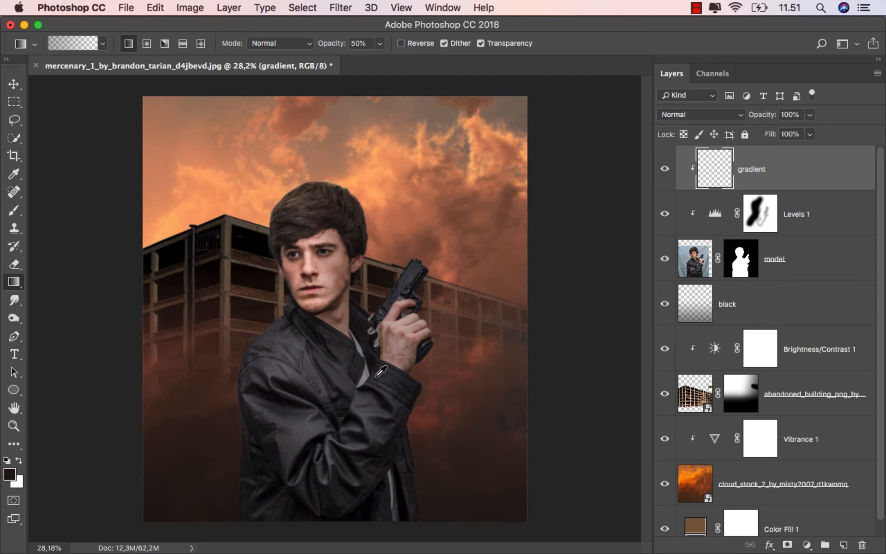
drag(200, 526, 296, 301)
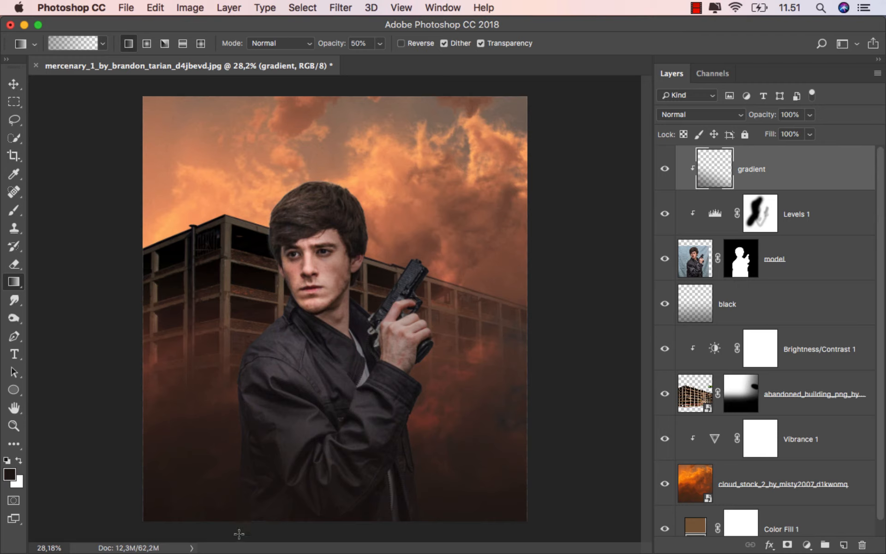
drag(245, 517, 301, 282)
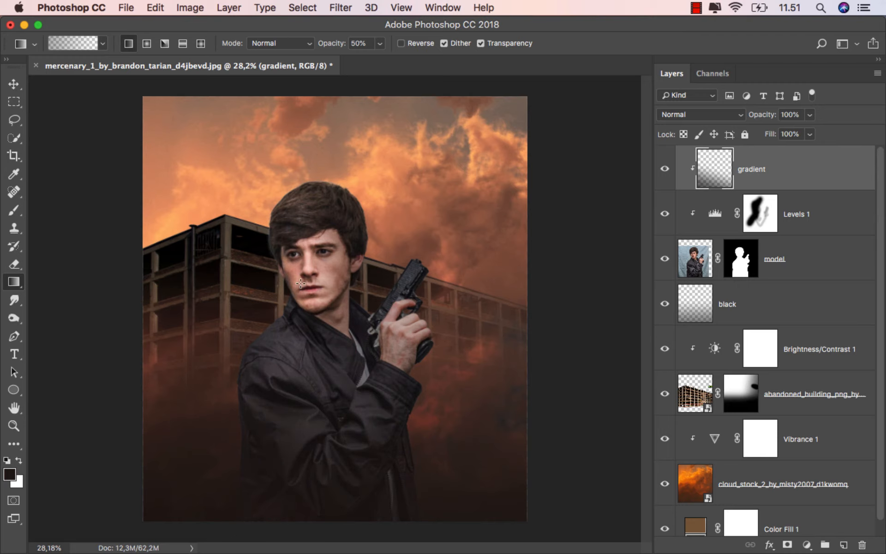
drag(241, 487, 295, 349)
scroll(321, 449, up, 1)
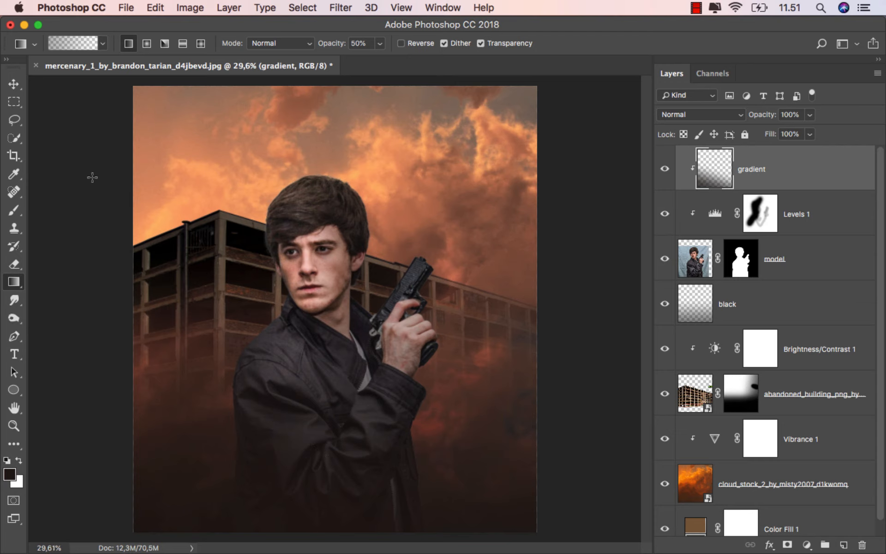
click(14, 84)
click(665, 168)
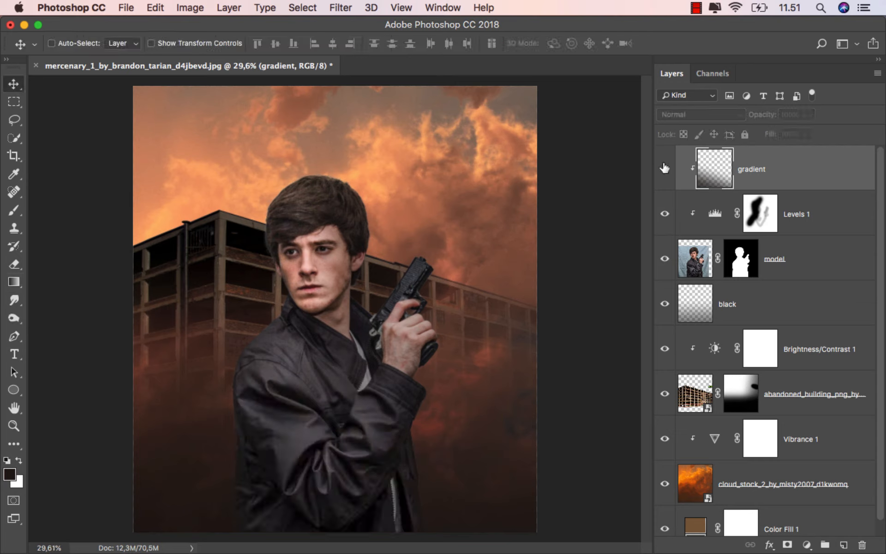
click(665, 169)
Add another clipped layer above gradient, name it color and set its blending mode to Overlay.
key(super+shift+alt+n)
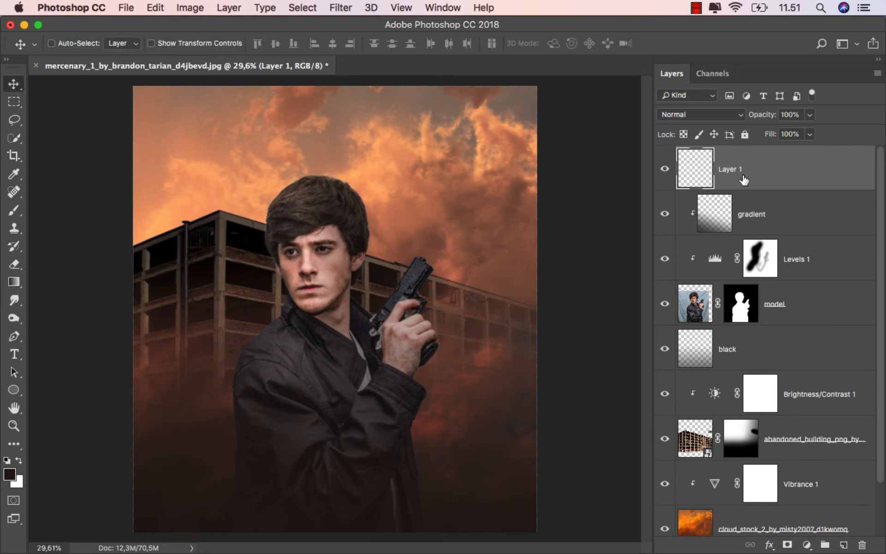
right_click(755, 172)
click(671, 405)
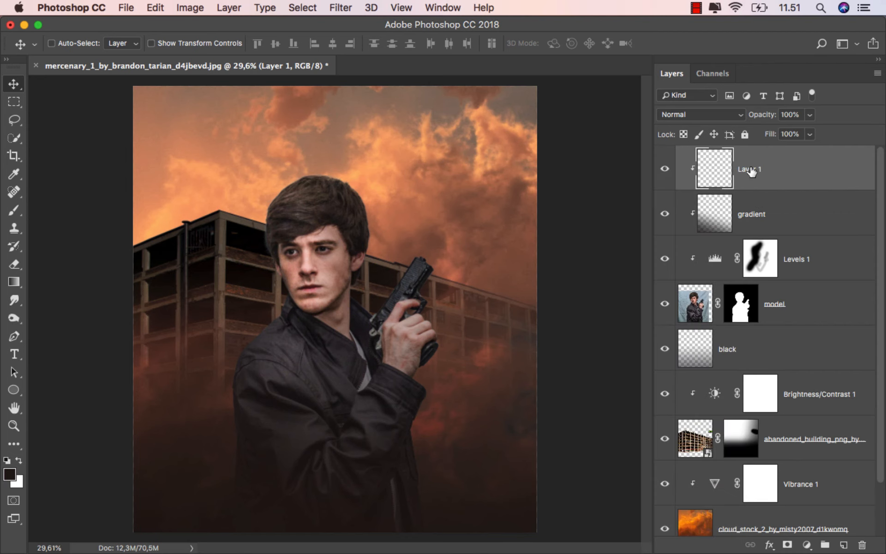
text(color)
key(Return)
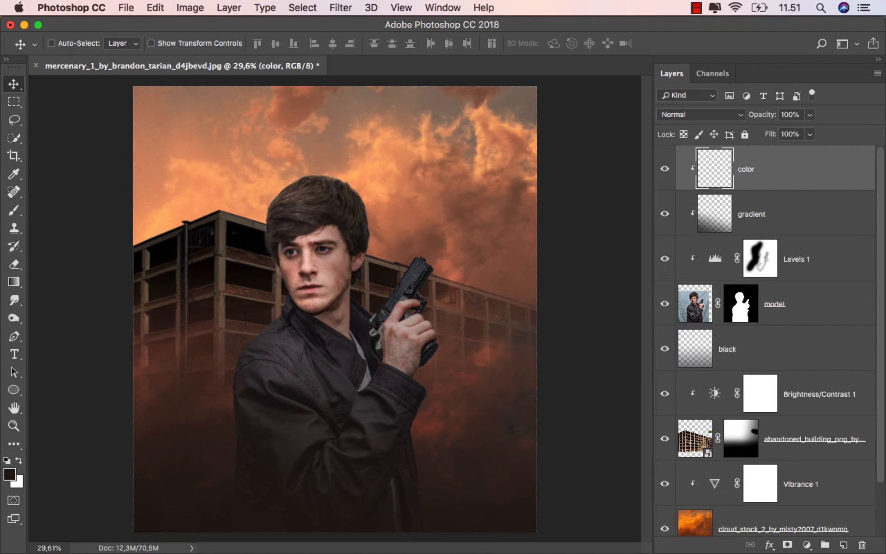
click(664, 115)
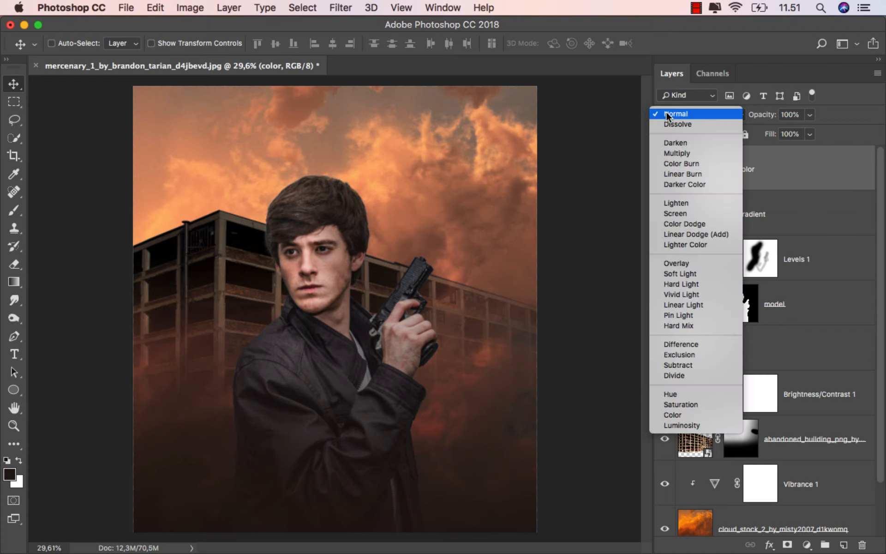
click(692, 260)
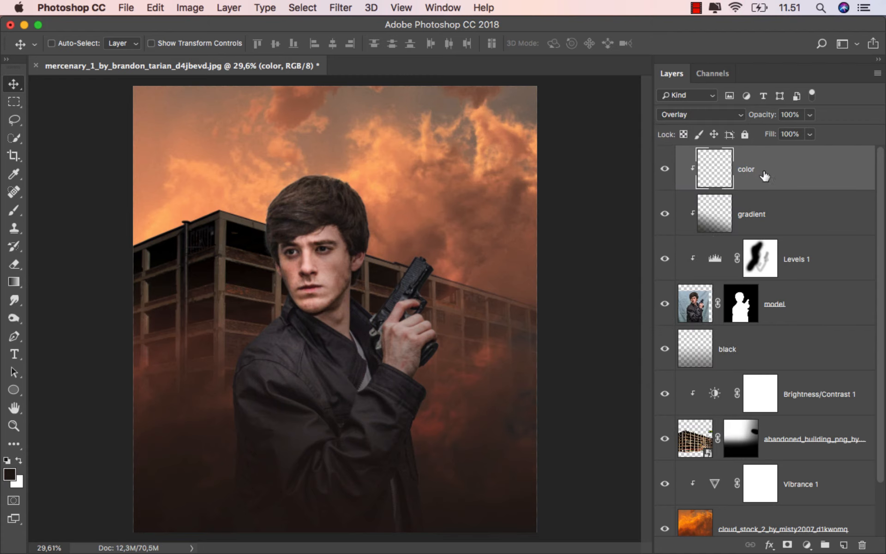
Set the Brush tool's foreground color to the orange f6a36d sampled from the sky beside the man's head.
click(14, 210)
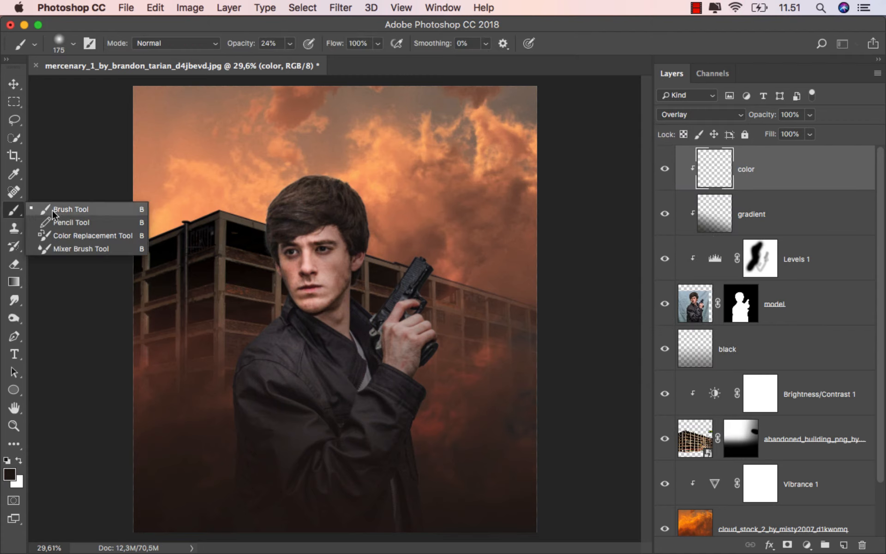
click(53, 208)
click(10, 473)
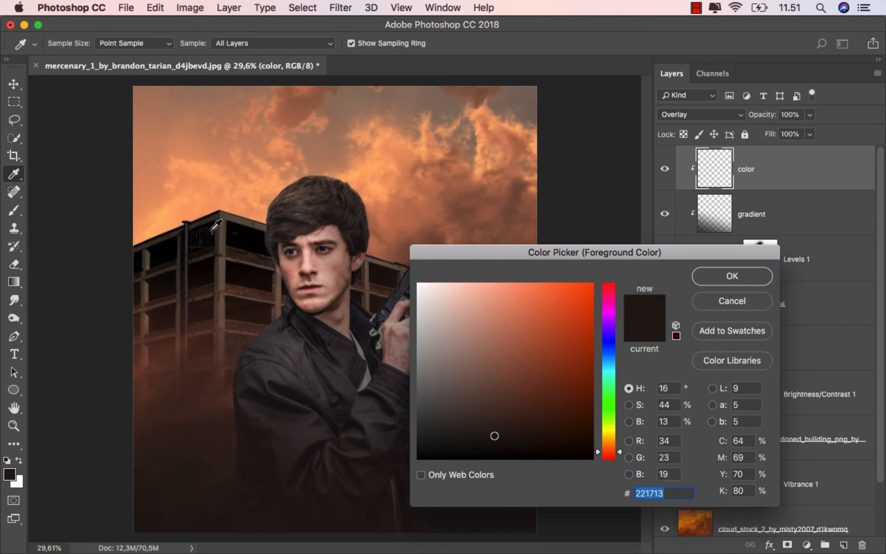
click(232, 201)
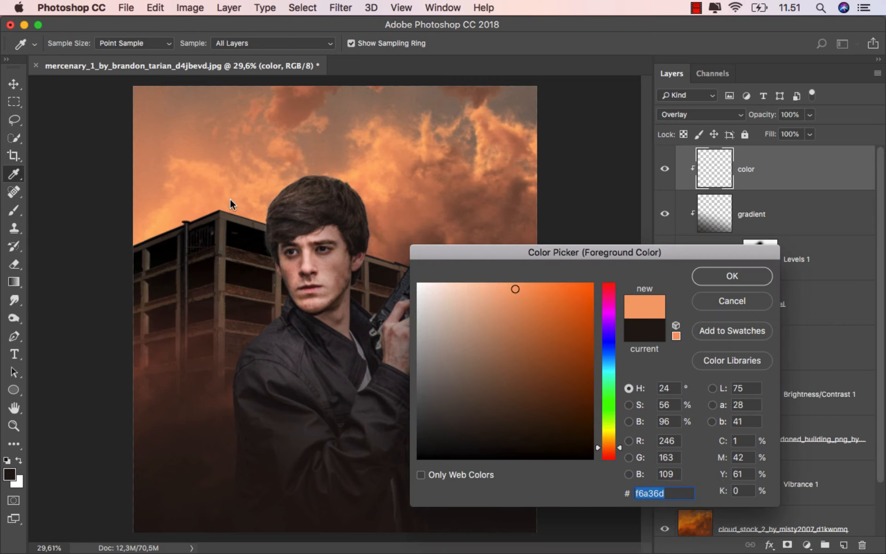
click(694, 282)
Paint an orange rim light at 100% opacity on the color layer along the man's face, shoulder and arm edge facing the building corner.
scroll(286, 226, up, 2)
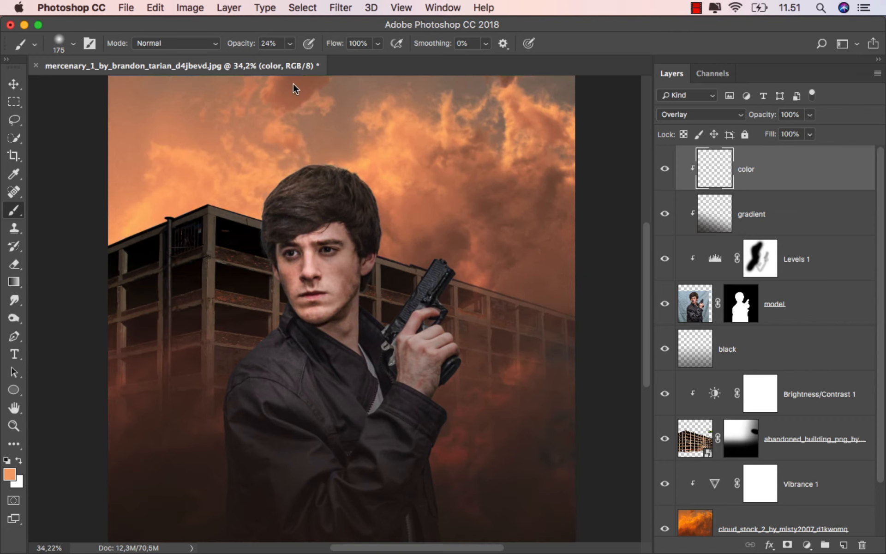
click(290, 44)
drag(293, 62, 328, 36)
scroll(293, 144, up, 2)
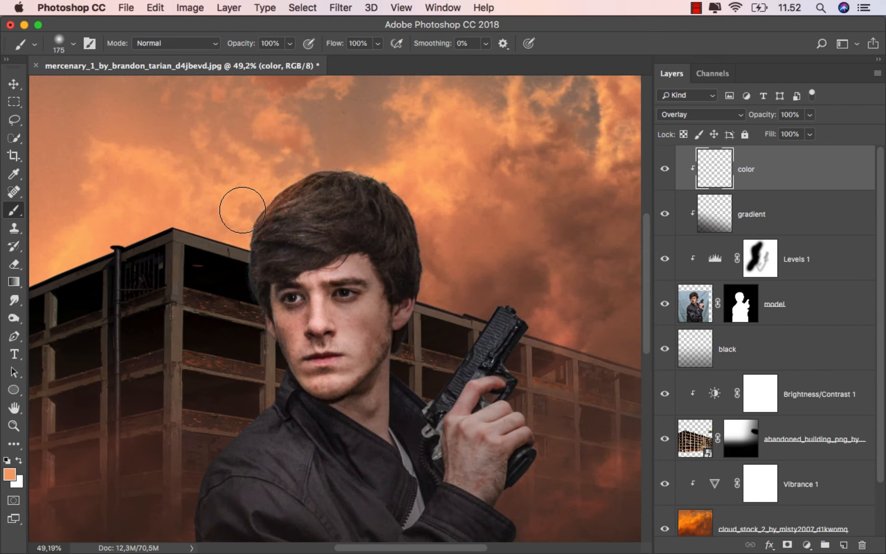
drag(240, 304, 245, 368)
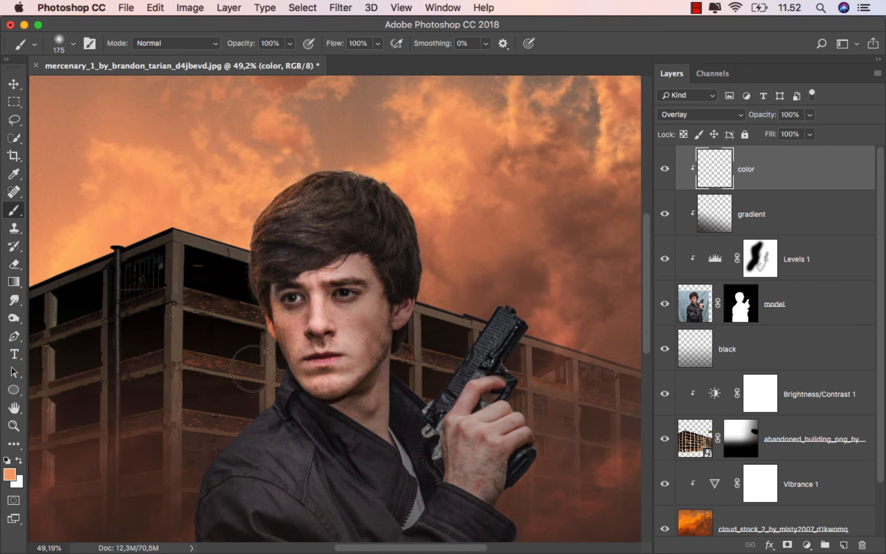
scroll(228, 333, down, 5)
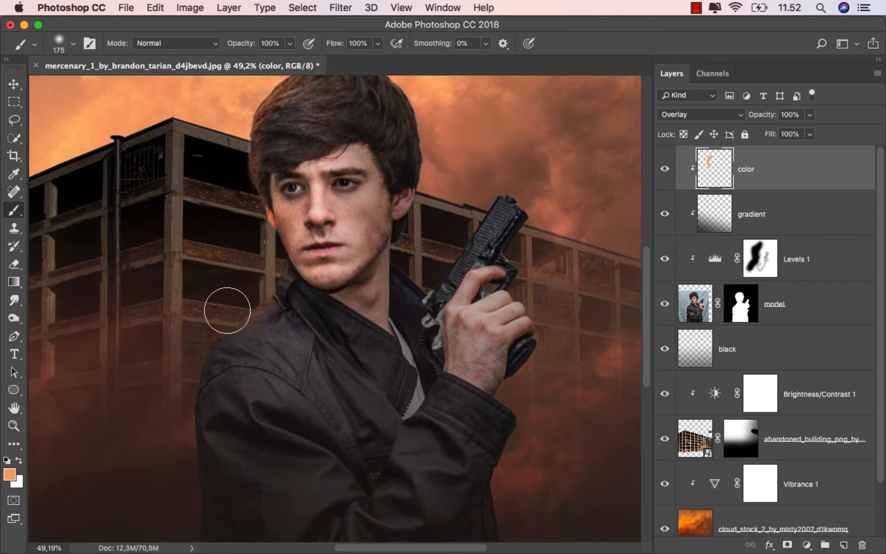
scroll(156, 427, down, 4)
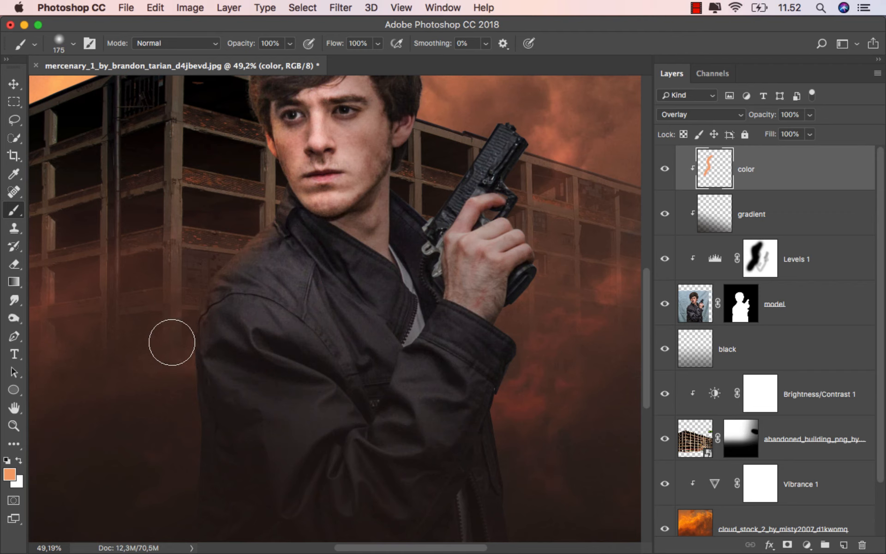
scroll(243, 316, down, 2)
scroll(257, 306, up, 3)
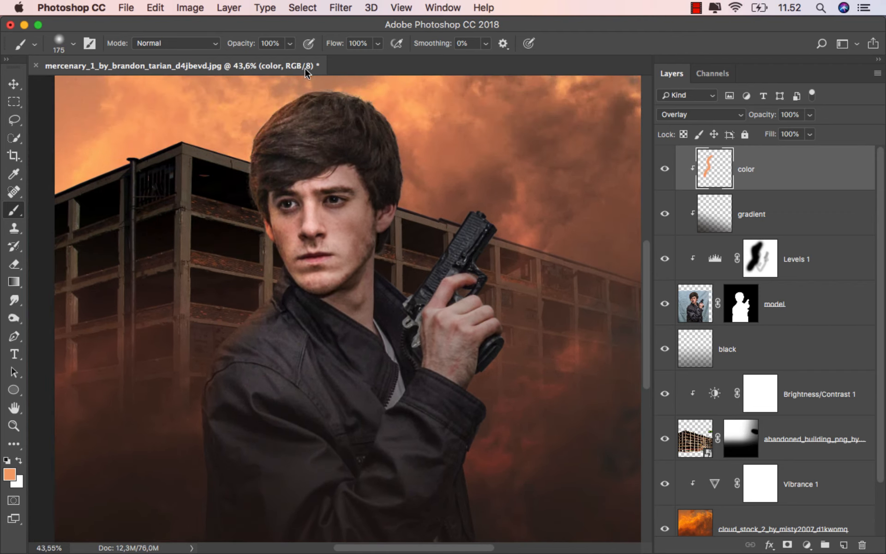
Paint faint orange at 21% brush opacity over the man's hair edge and the shoulder facing the building corner on the color layer.
click(290, 43)
drag(243, 61, 238, 60)
scroll(265, 183, up, 3)
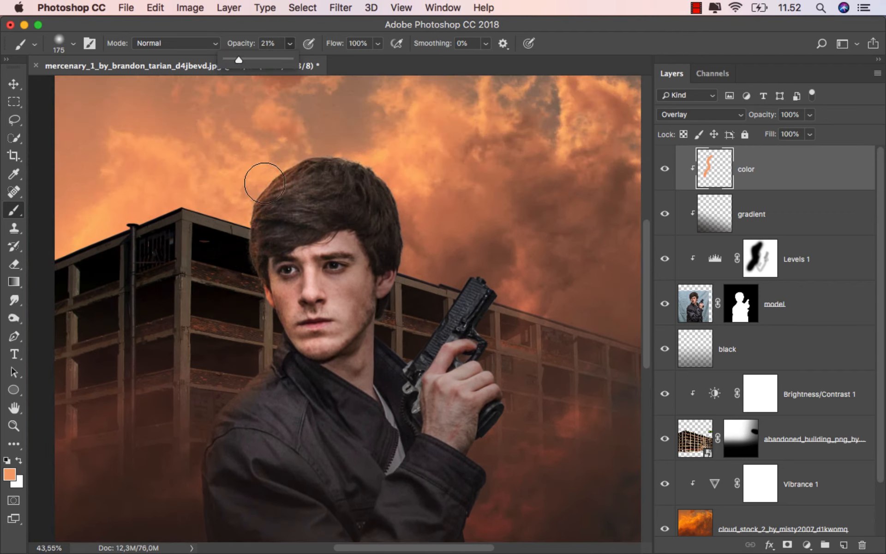
mouse_move(267, 156)
mouse_down()
mouse_move(337, 167)
mouse_move(281, 198)
mouse_move(252, 255)
mouse_move(272, 303)
mouse_move(295, 277)
mouse_move(298, 249)
mouse_move(292, 355)
mouse_move(249, 373)
mouse_move(324, 411)
mouse_move(307, 442)
mouse_move(225, 509)
mouse_move(255, 372)
mouse_up()
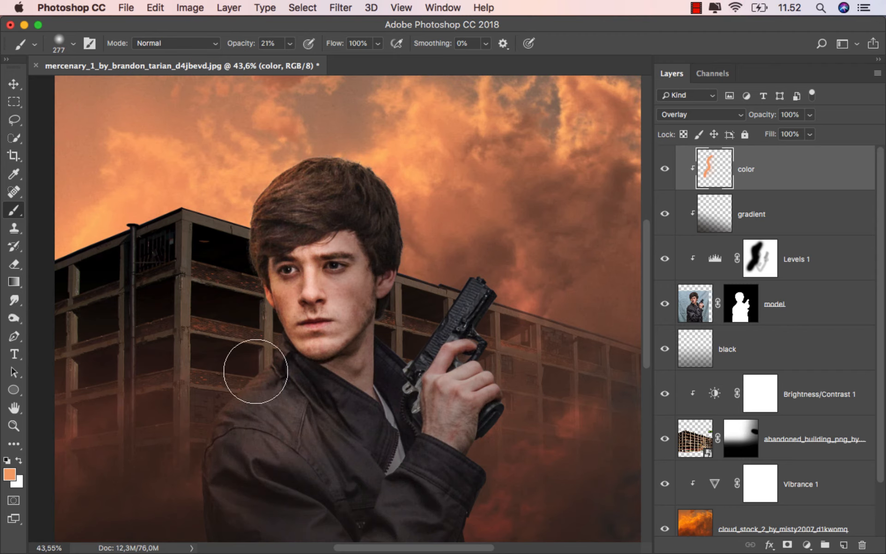
Extend the faint orange tint across the man's jacket and sleeves, and compare the image with the color layer hidden and shown.
scroll(256, 372, down, 5)
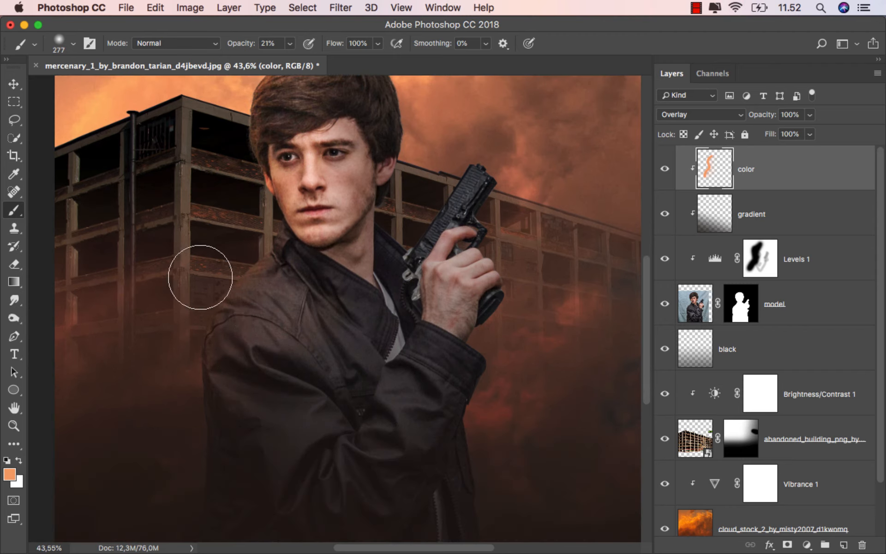
drag(421, 313, 404, 318)
mouse_move(421, 297)
mouse_down()
mouse_move(439, 254)
mouse_move(440, 284)
mouse_up()
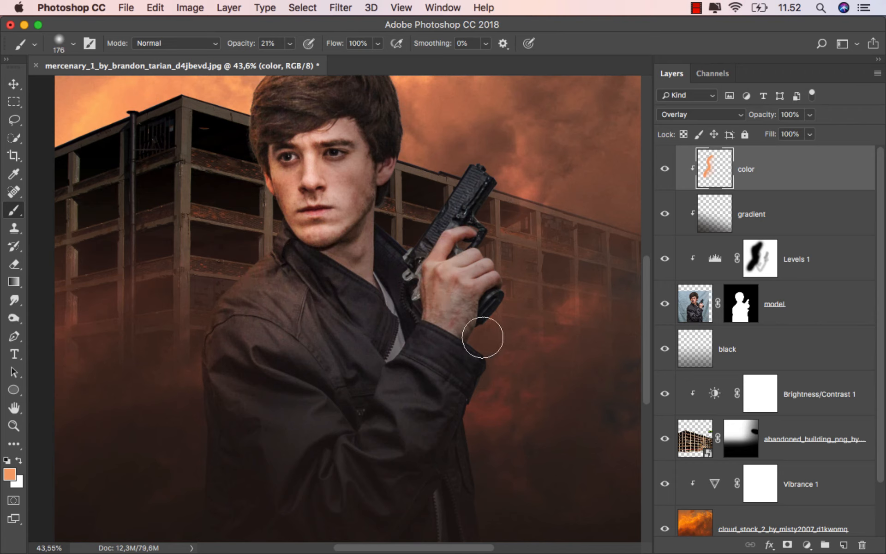
key(super+z)
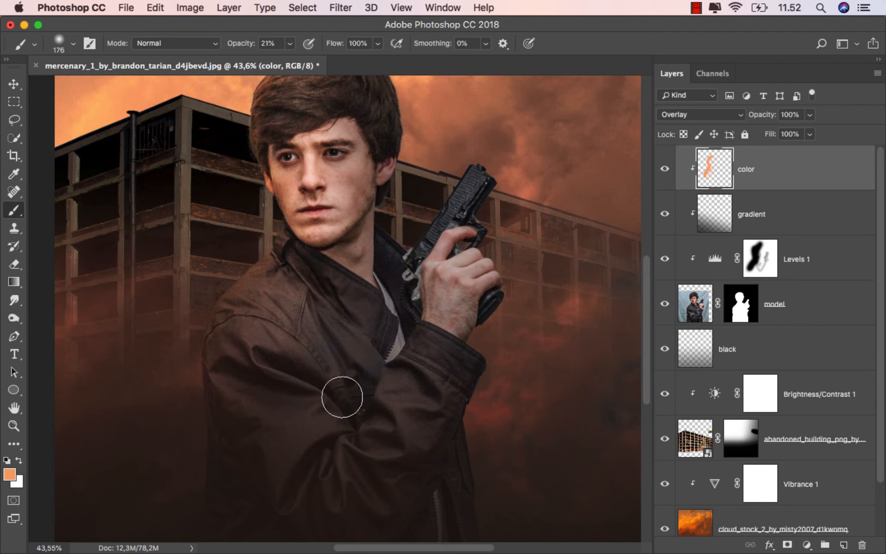
scroll(319, 385, down, 2)
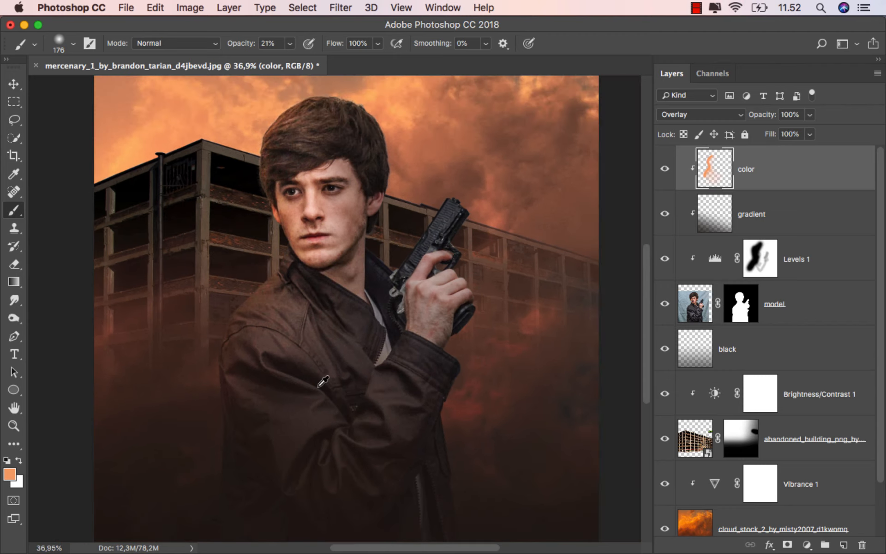
scroll(322, 383, down, 3)
scroll(306, 381, up, 2)
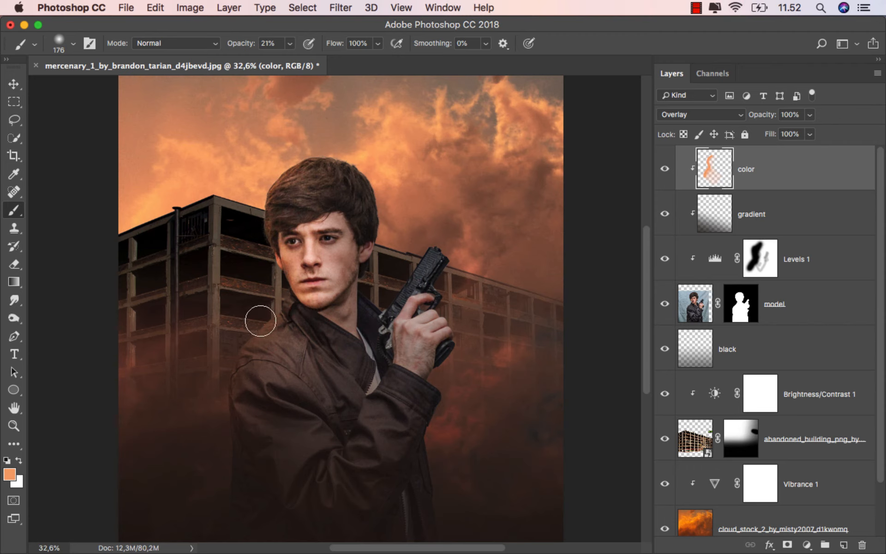
click(666, 169)
click(666, 170)
scroll(549, 203, down, 2)
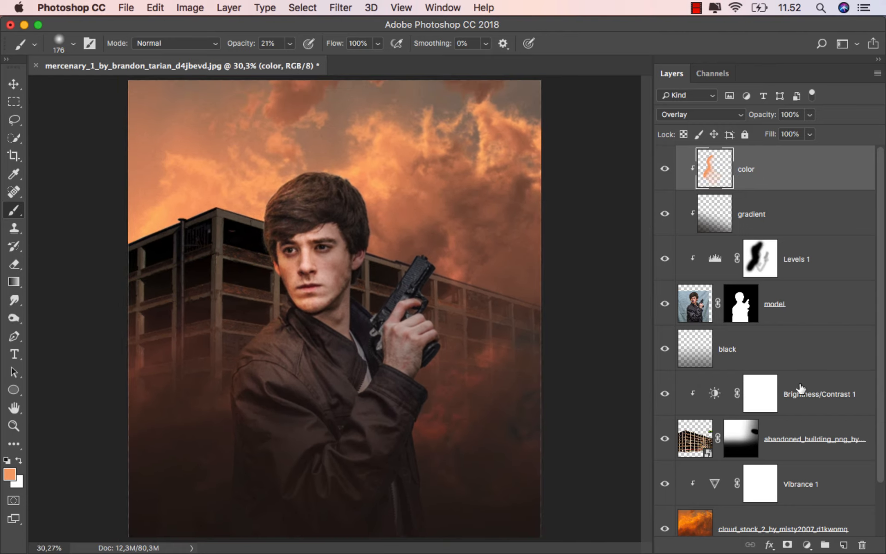
Add a new layer above color, clip it to the model and name it dodge burn.
click(843, 546)
right_click(752, 176)
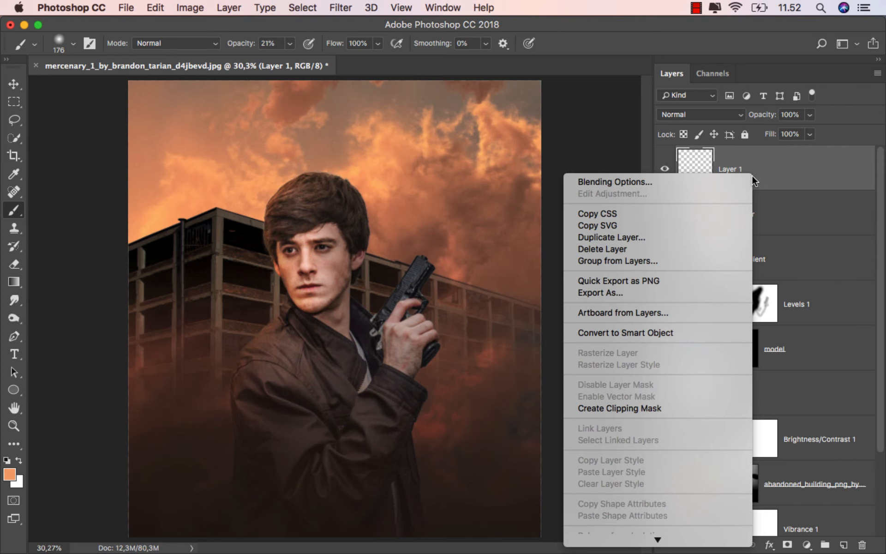
click(665, 408)
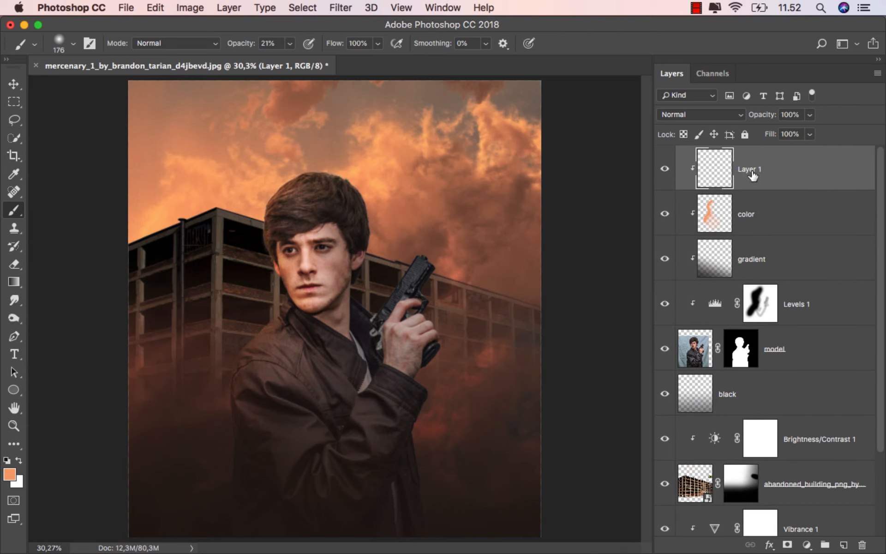
text(dodge burn)
key(Return)
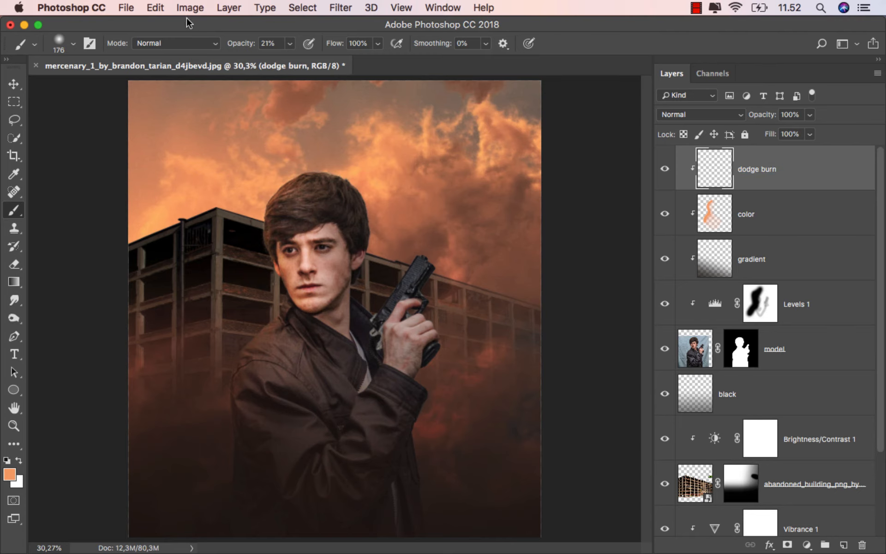
Fill the dodge burn layer with 50% Gray and set its blending mode to Overlay.
click(156, 8)
click(207, 228)
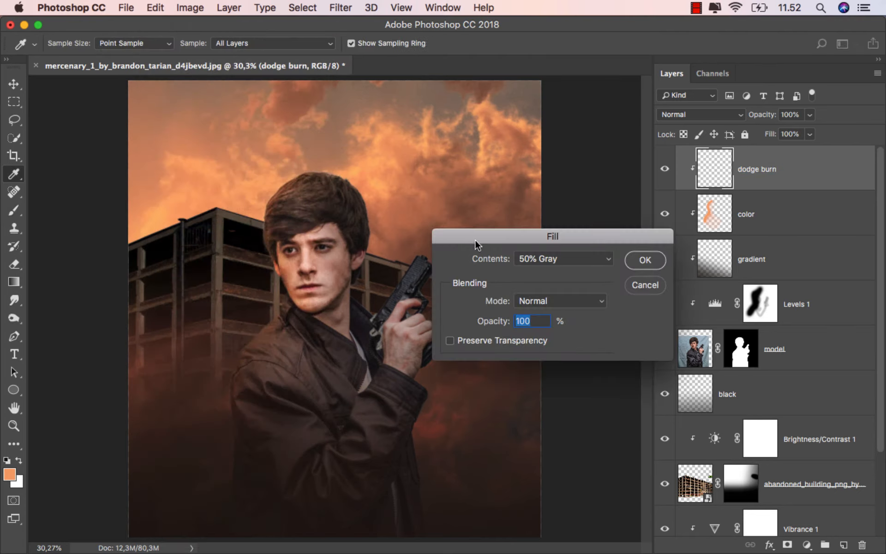
click(644, 261)
key(b)
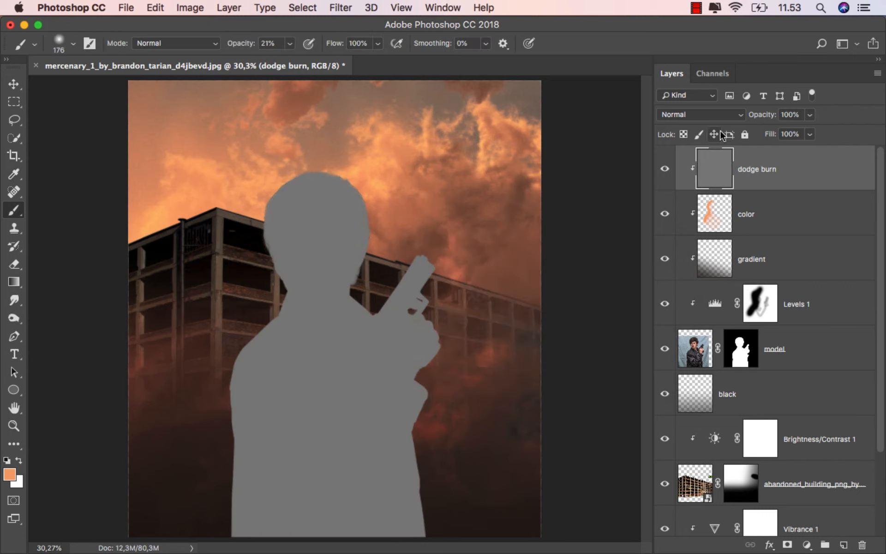
click(715, 116)
click(702, 260)
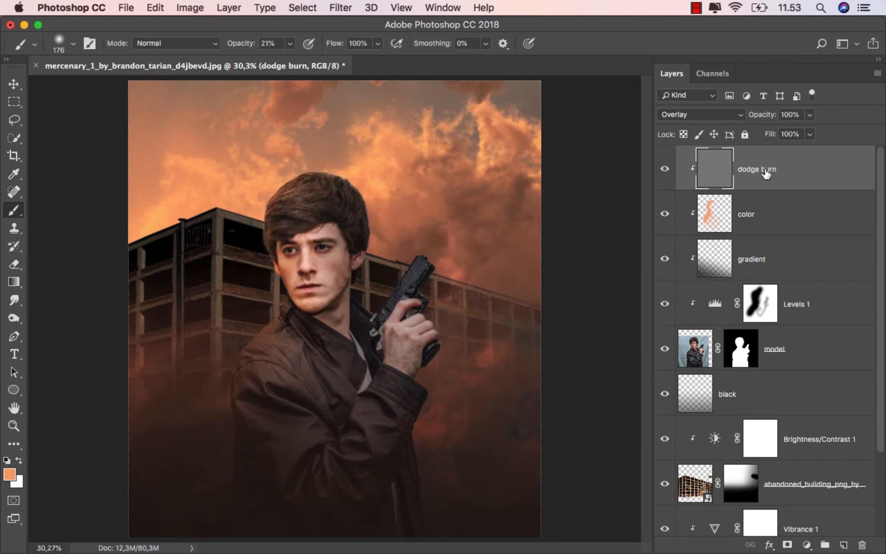
Burn the shaded side of the man's hair, face and neck with the Burn Tool on Midtones at 20% exposure.
right_click(15, 318)
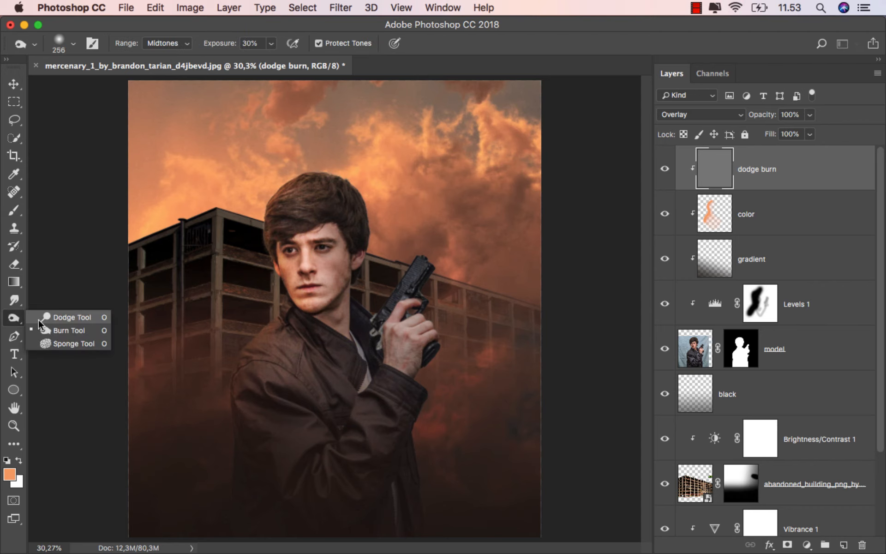
click(62, 331)
scroll(409, 260, up, 2)
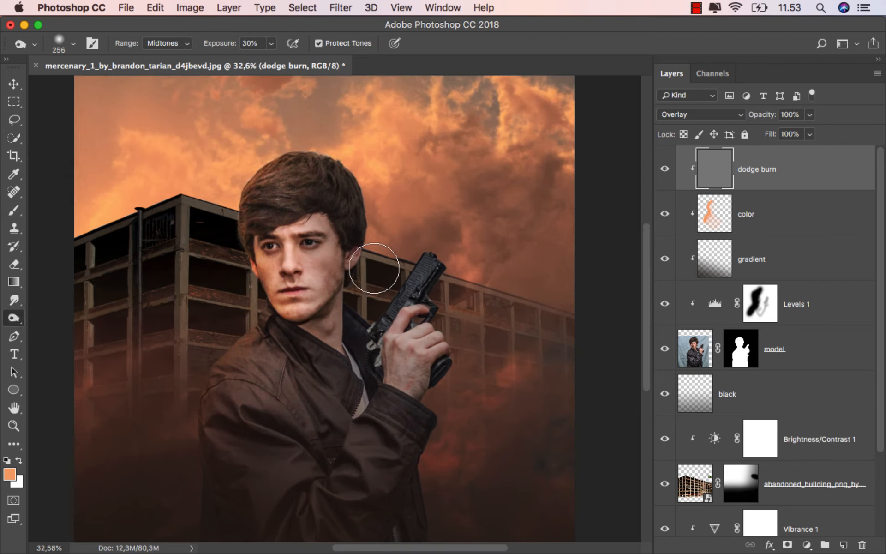
mouse_move(223, 48)
mouse_down()
mouse_move(210, 49)
mouse_move(219, 49)
mouse_up()
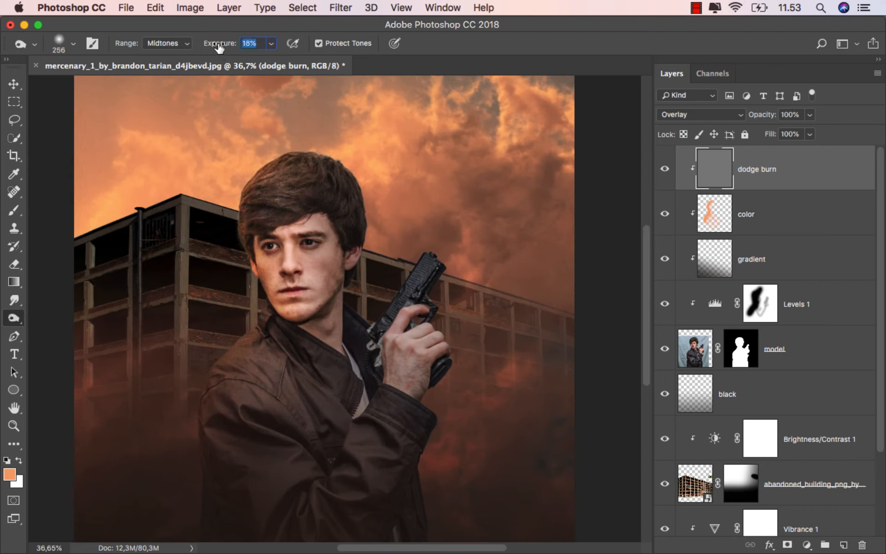
mouse_move(379, 260)
mouse_down()
mouse_move(360, 255)
mouse_move(350, 270)
mouse_move(337, 327)
mouse_up()
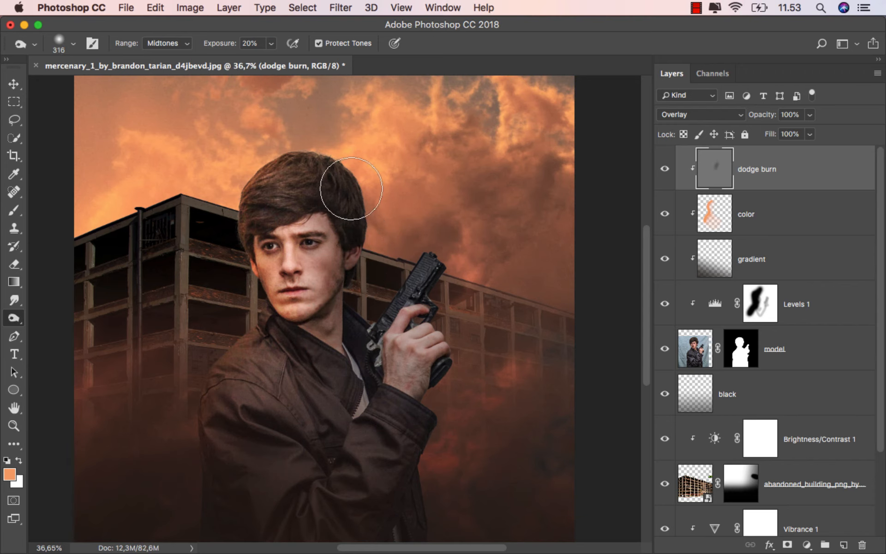
scroll(383, 190, down, 2)
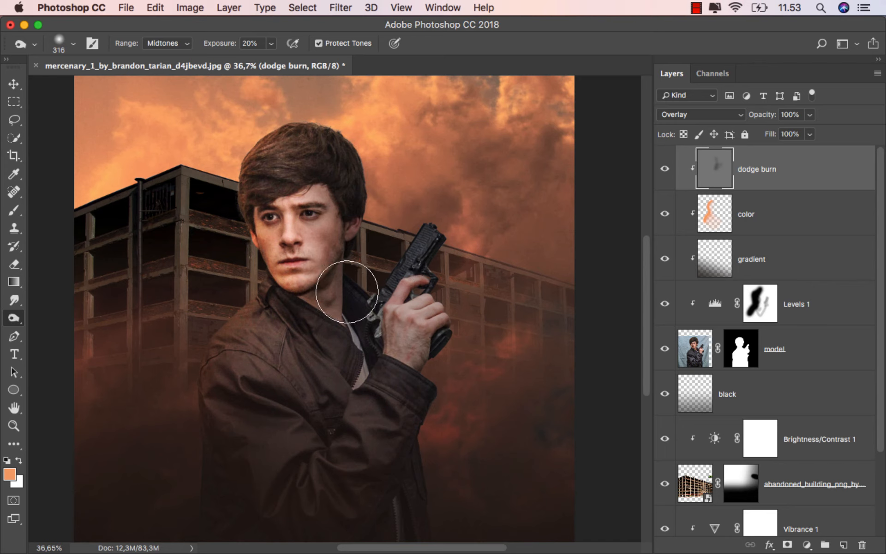
Burn the shadows on the man's gun hand, raised sleeve and lower jacket at 20% exposure on the dodge burn layer.
scroll(346, 286, down, 2)
mouse_move(442, 290)
mouse_down()
mouse_move(435, 275)
mouse_move(411, 337)
mouse_move(421, 336)
mouse_move(443, 273)
mouse_move(419, 362)
mouse_up()
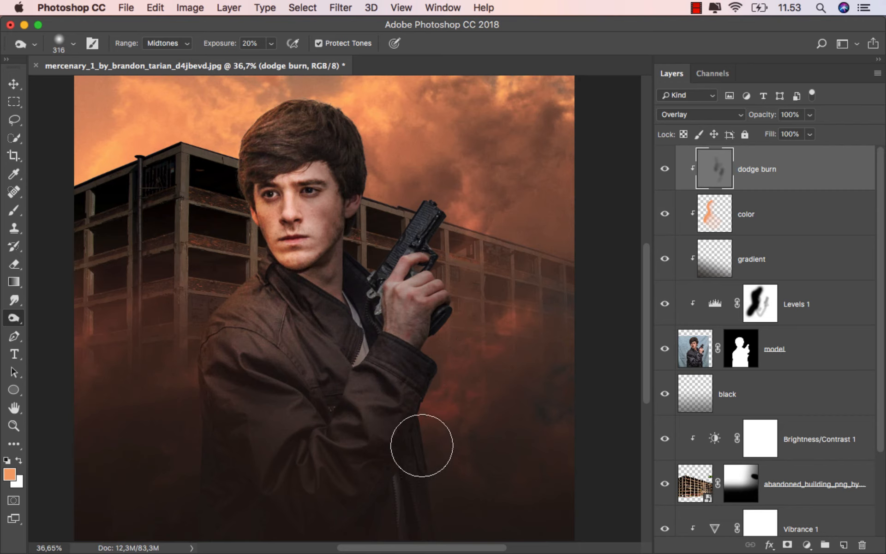
scroll(421, 445, down, 3)
mouse_move(459, 443)
mouse_down()
mouse_move(419, 456)
mouse_move(358, 450)
mouse_move(281, 469)
mouse_move(282, 447)
mouse_move(248, 416)
mouse_move(331, 475)
mouse_move(201, 398)
mouse_move(343, 419)
mouse_move(275, 337)
mouse_move(293, 360)
mouse_move(326, 294)
mouse_move(346, 309)
mouse_move(358, 301)
mouse_move(319, 294)
mouse_move(306, 267)
mouse_up()
scroll(323, 295, up, 5)
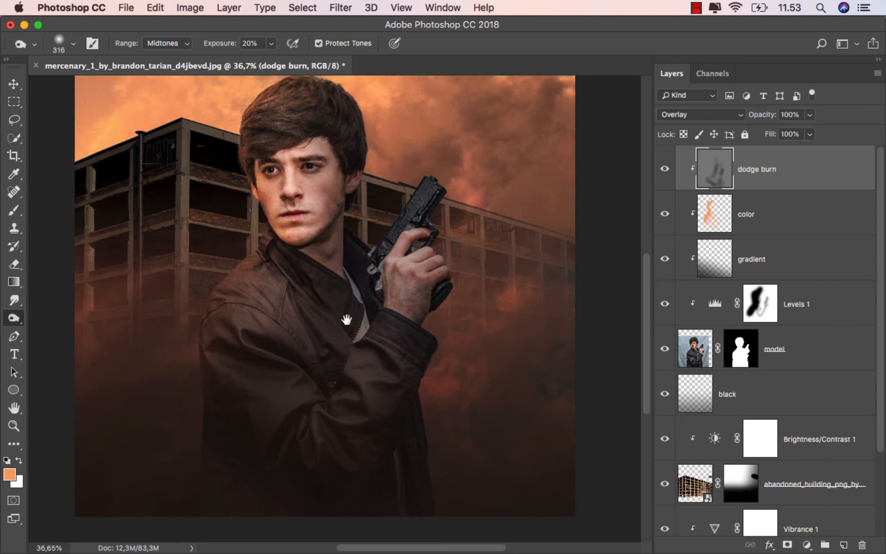
mouse_move(319, 305)
mouse_down()
mouse_move(339, 239)
mouse_move(329, 336)
mouse_move(368, 248)
mouse_move(353, 178)
mouse_move(325, 139)
mouse_move(297, 138)
mouse_move(264, 190)
mouse_up()
Brighten the hair, face and shoulder edge facing the building corner with the Dodge Tool on Midtones at 20% exposure.
right_click(14, 318)
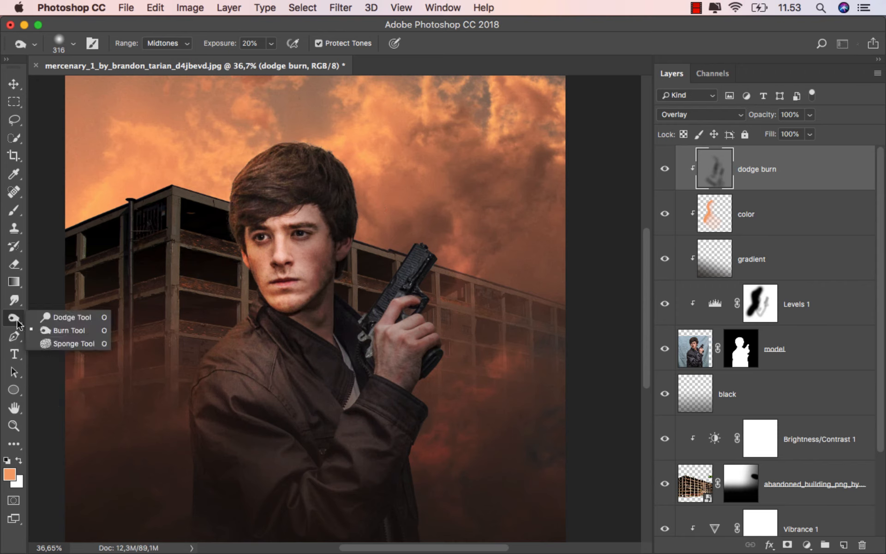
click(54, 315)
drag(232, 236, 241, 237)
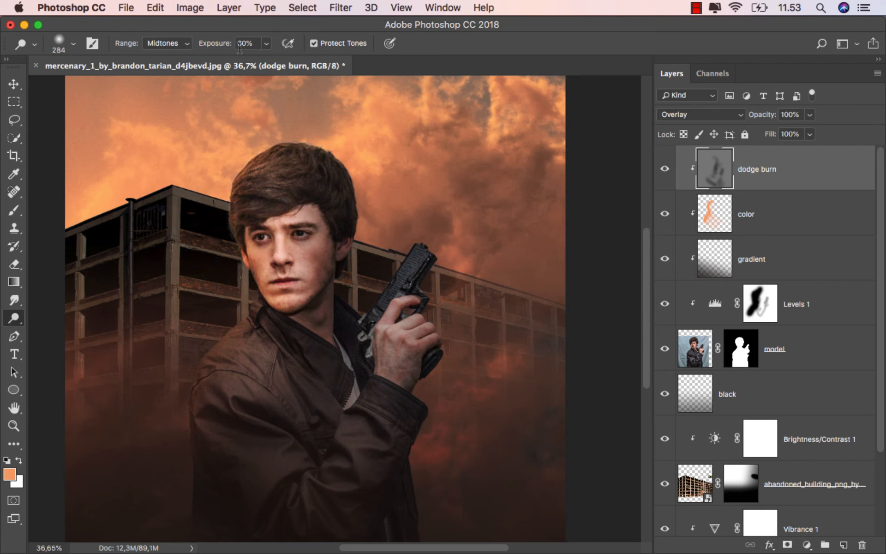
drag(226, 45, 222, 45)
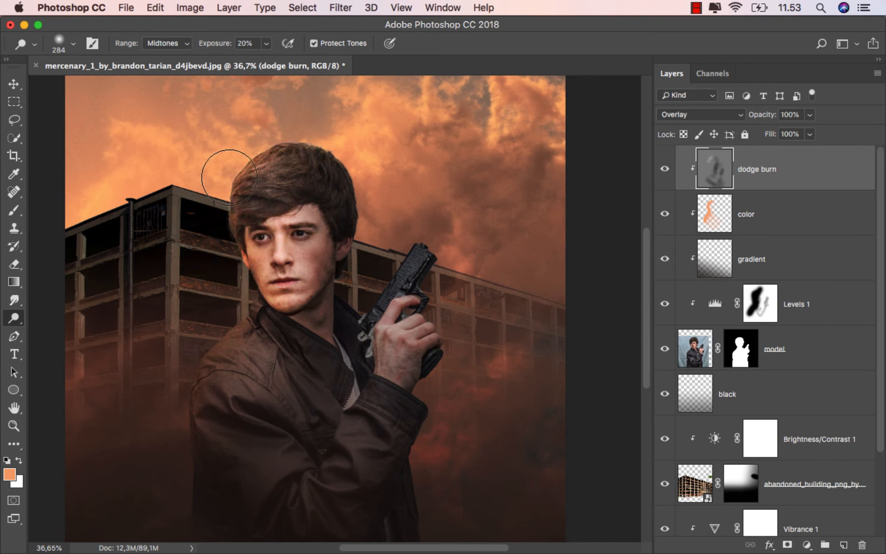
scroll(236, 222, up, 1)
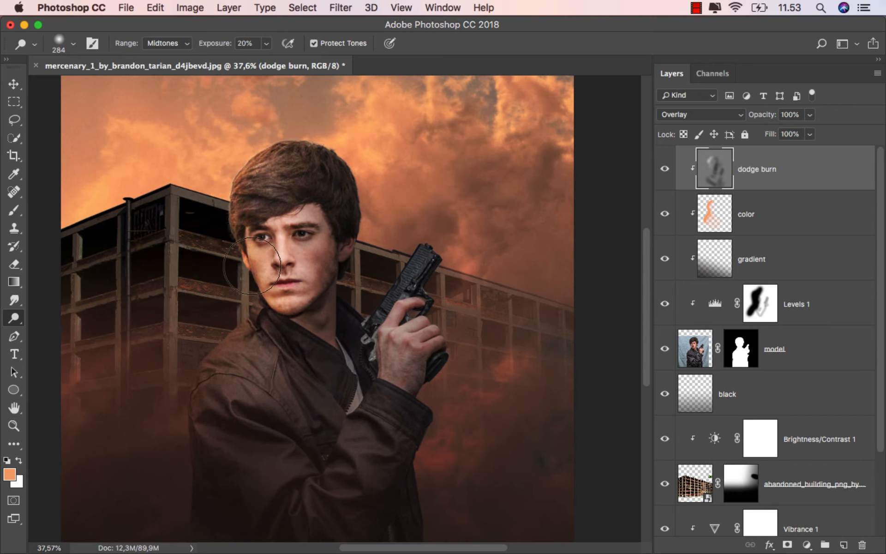
mouse_move(220, 352)
mouse_down()
mouse_move(282, 345)
mouse_move(216, 384)
mouse_move(219, 342)
mouse_move(249, 320)
mouse_move(202, 361)
mouse_up()
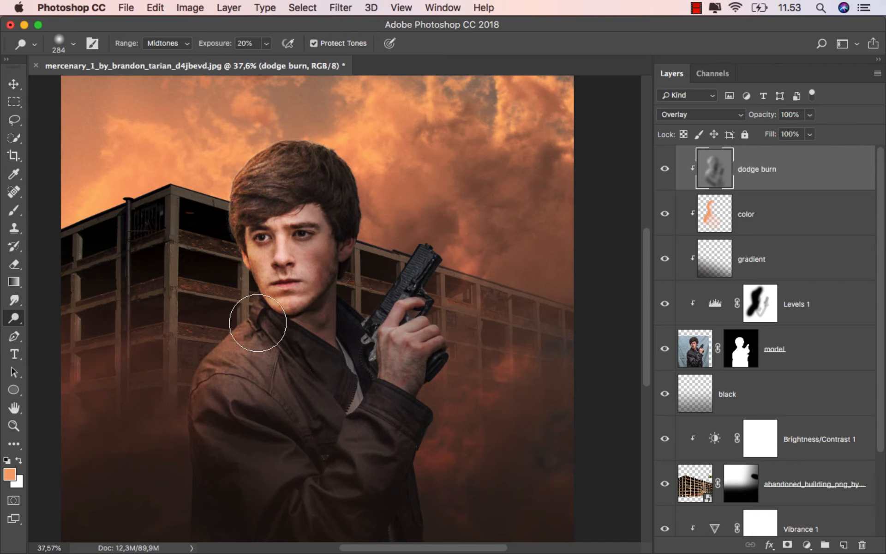
Compare the whole image with the dodge burn layer hidden and shown.
scroll(257, 323, down, 2)
scroll(255, 319, down, 1)
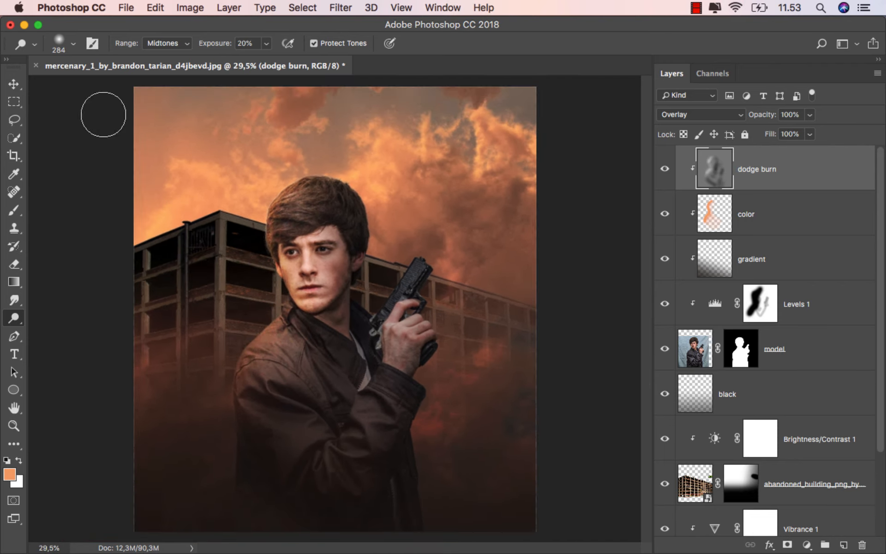
key(v)
click(663, 170)
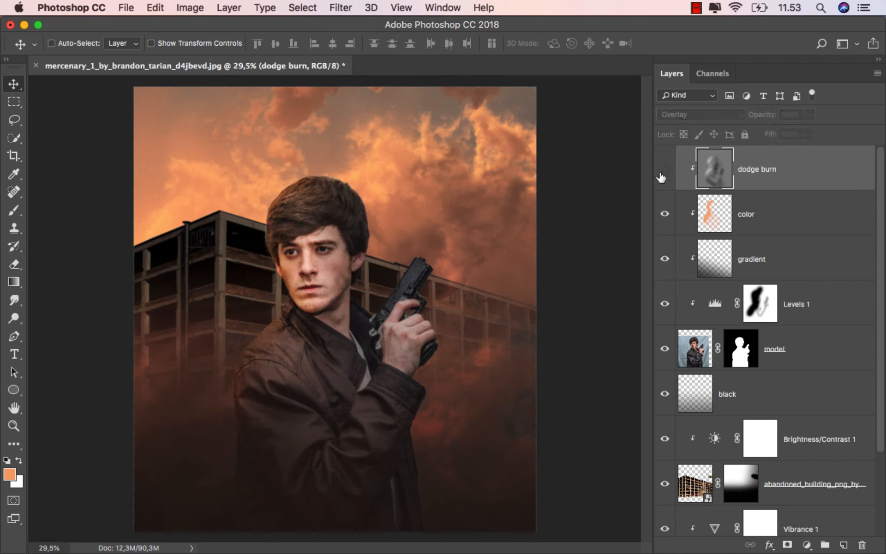
click(662, 172)
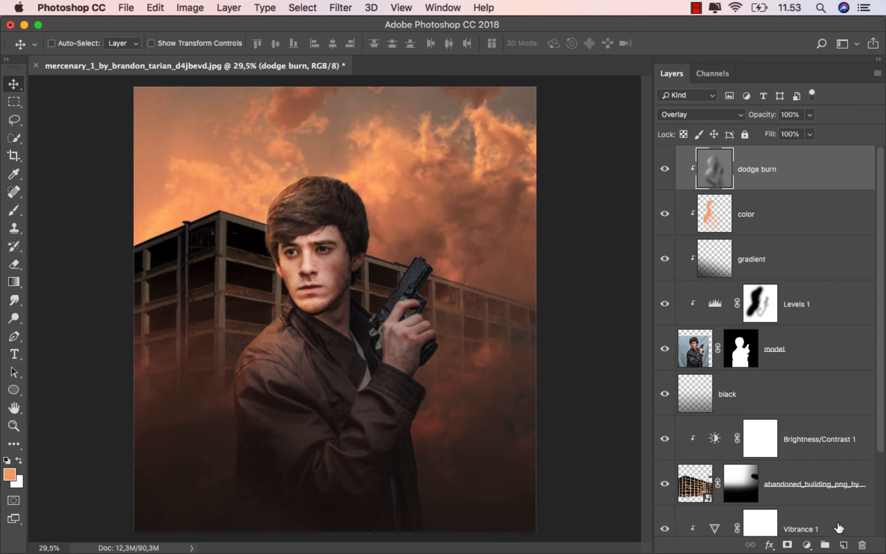
Add a new unclipped layer above dodge burn and name it color.
click(841, 546)
double_click(737, 170)
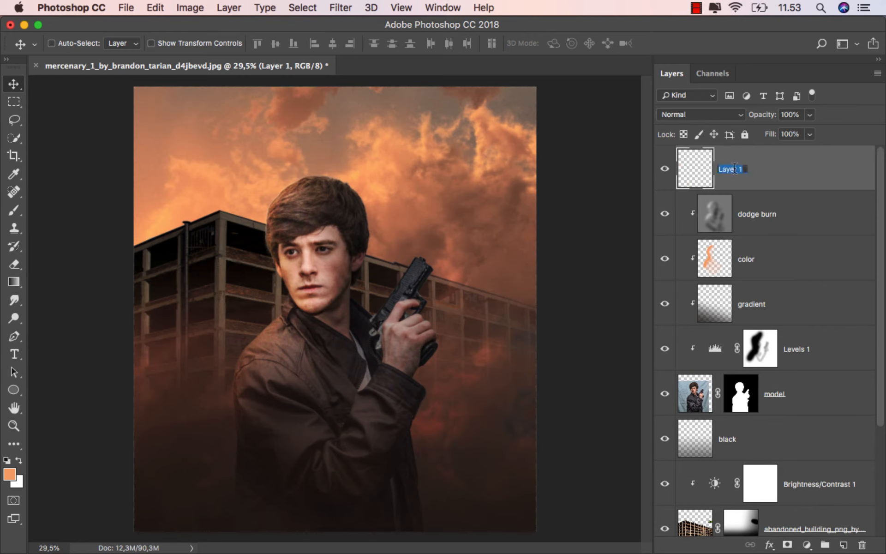
text(d)
key(Return)
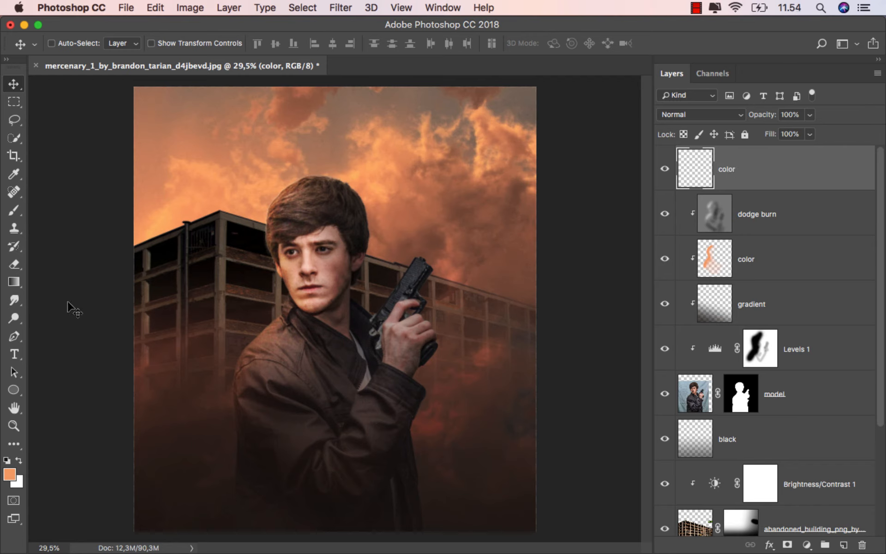
Dab a soft 617 px brush at 100% opacity over the building corner beside the man's head, using dark brown sampled from the lower fog.
click(14, 210)
click(50, 210)
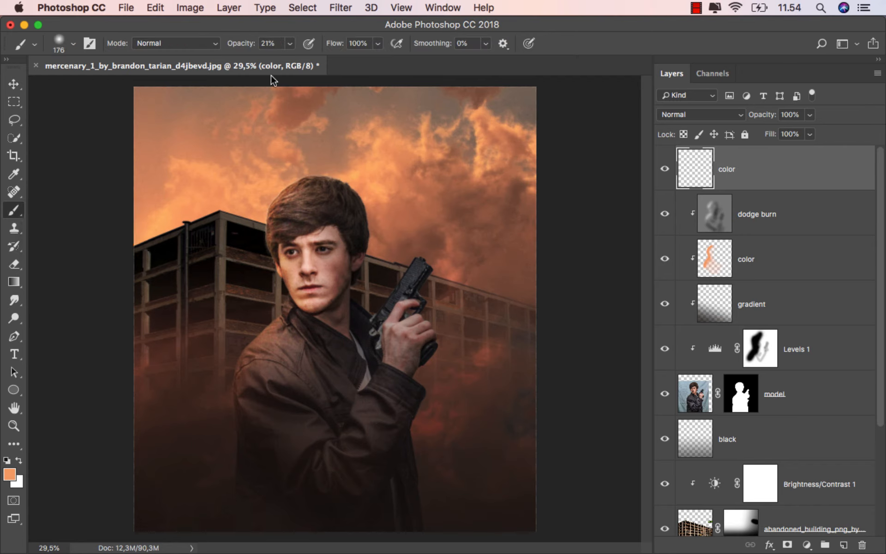
drag(288, 46, 389, 61)
mouse_move(224, 424)
mouse_down()
mouse_move(206, 422)
mouse_move(213, 421)
mouse_up()
drag(240, 195, 282, 194)
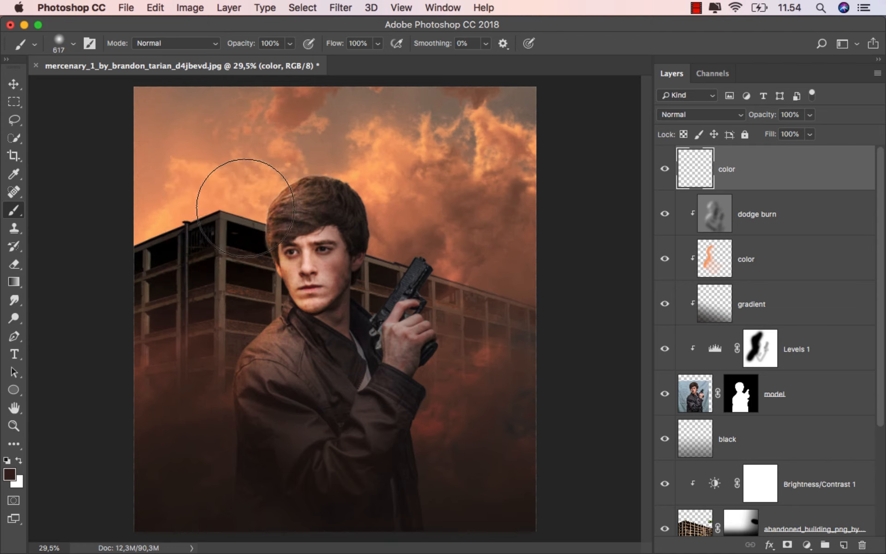
click(235, 199)
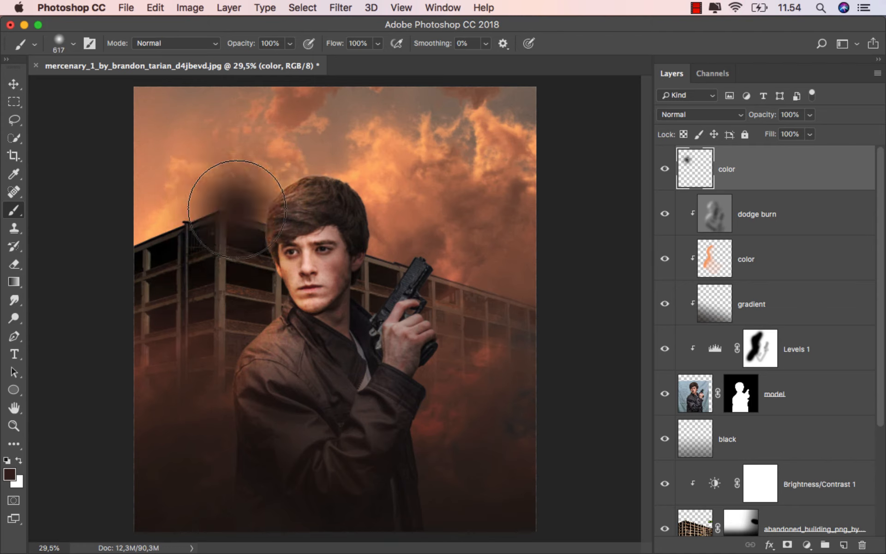
Blend the top color layer in Linear Dodge (Add) mode, enlarge its soft dab with Free Transform, and compare it hidden and shown.
click(685, 115)
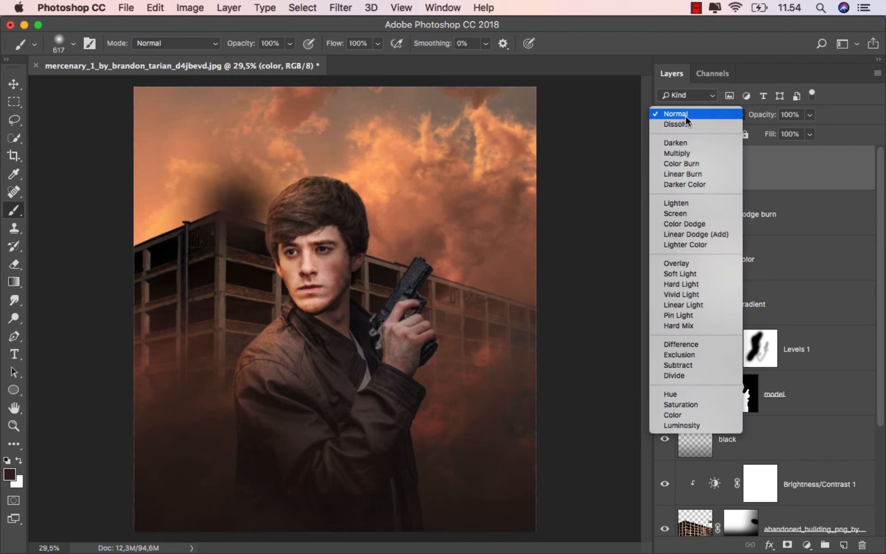
click(719, 234)
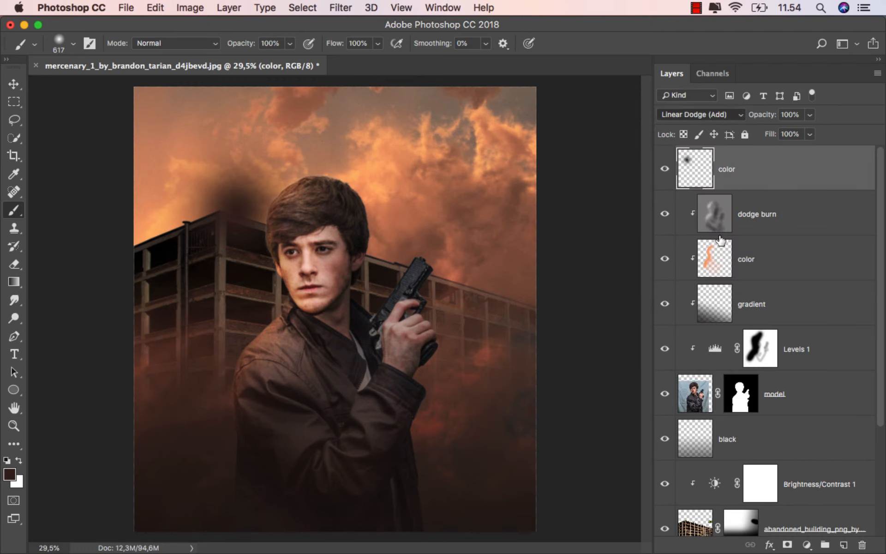
key(super+t)
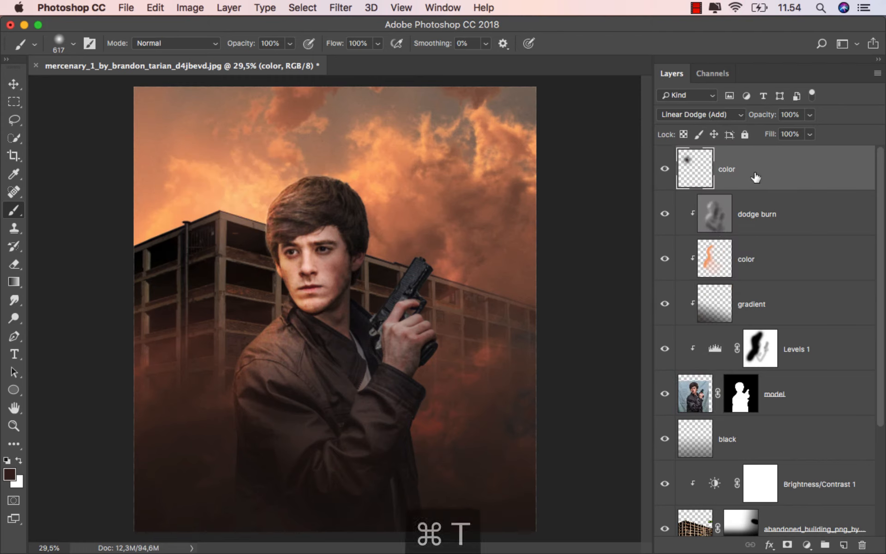
drag(339, 313, 389, 362)
mouse_move(317, 273)
mouse_down()
mouse_move(325, 266)
mouse_move(312, 268)
mouse_up()
click(641, 44)
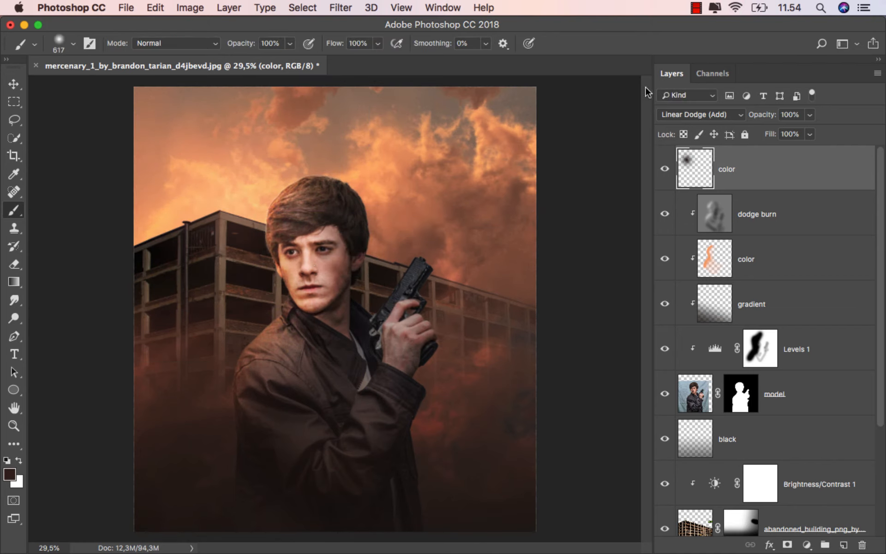
click(664, 171)
click(665, 171)
Add a Selective Color adjustment layer on top and set Reds to Cyan +35, Magenta +49, Yellow +100 and Black +100.
key(v)
click(807, 544)
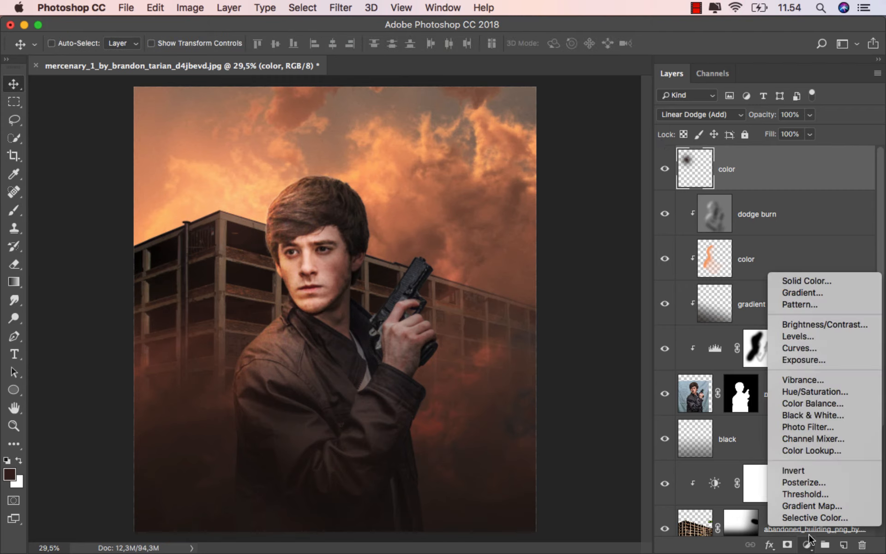
click(829, 520)
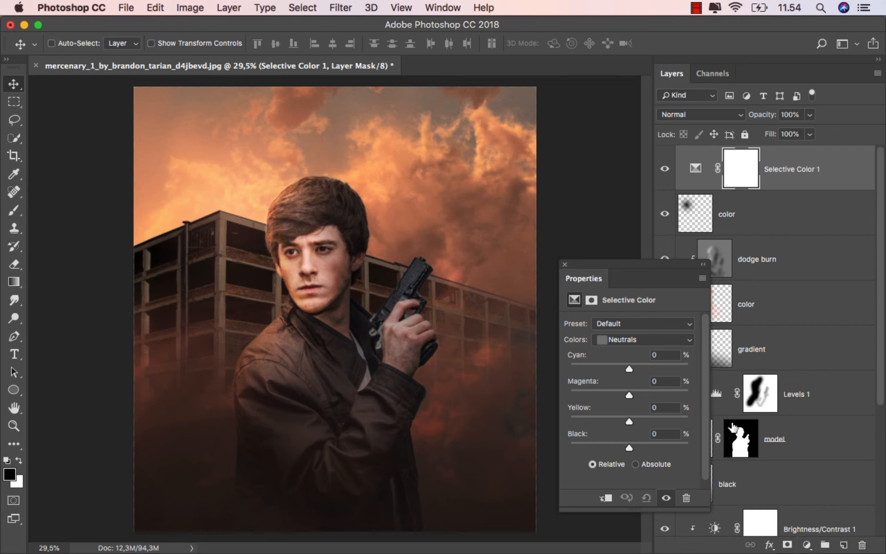
click(633, 339)
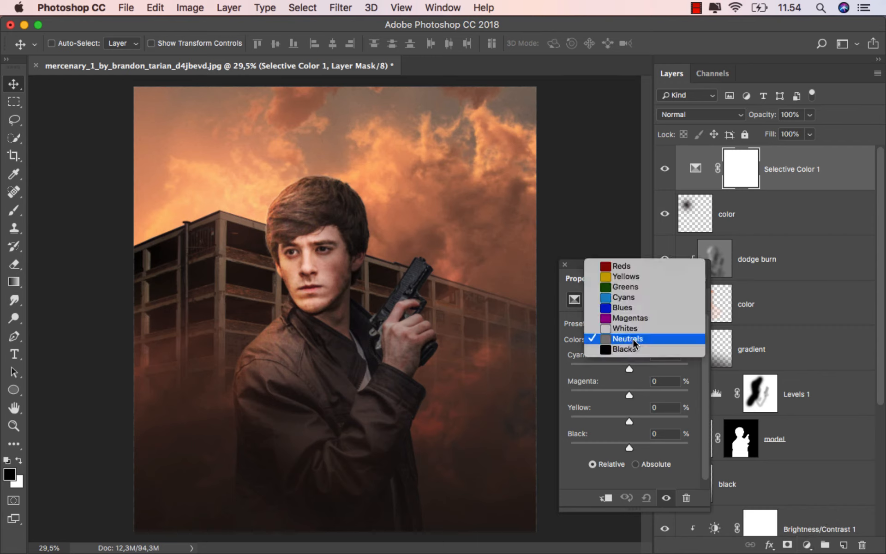
click(632, 266)
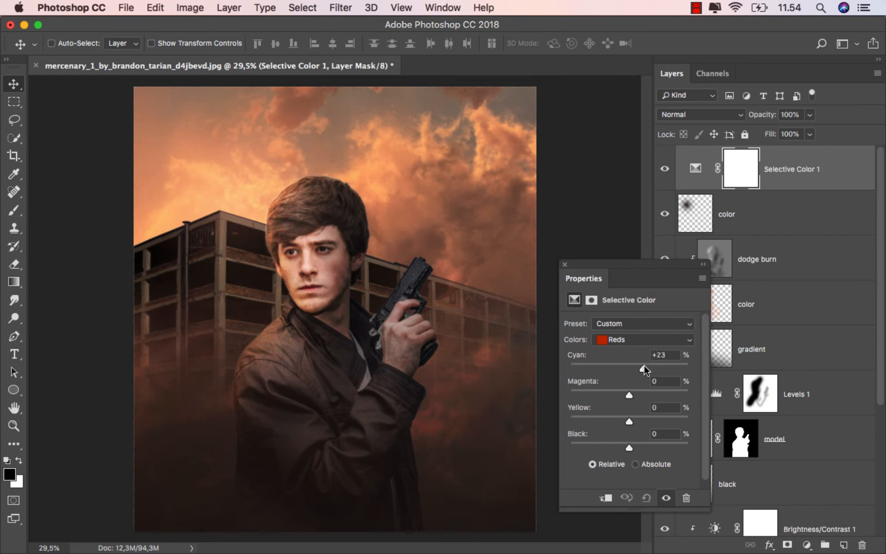
drag(644, 364, 649, 364)
drag(647, 391, 651, 395)
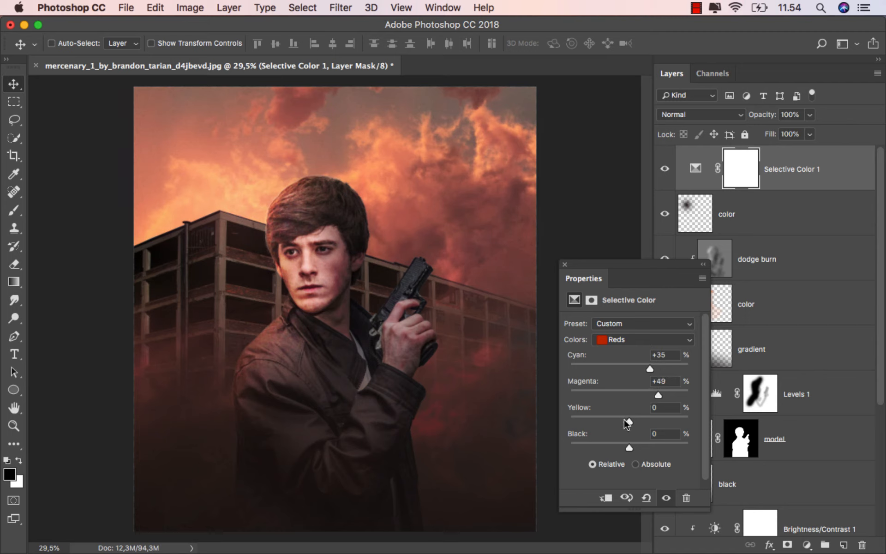
drag(627, 422, 707, 422)
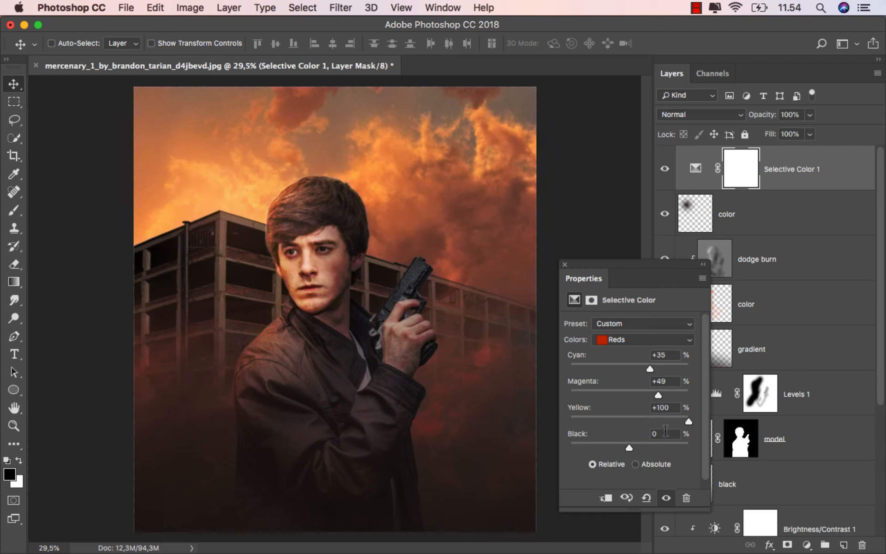
drag(633, 446, 729, 448)
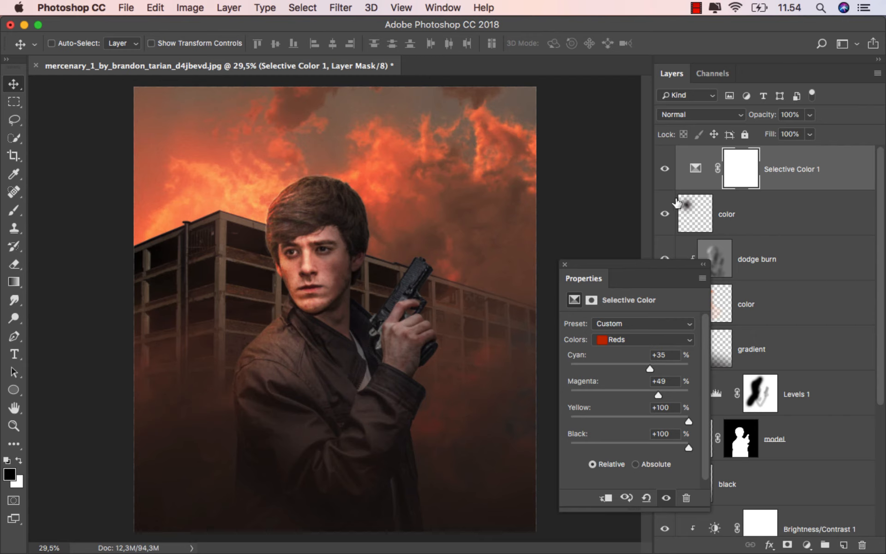
click(665, 169)
click(665, 169)
Set the Selective Color Yellows to Cyan +100 and Black +47, and compare the image without and with the adjustment.
click(621, 338)
click(621, 347)
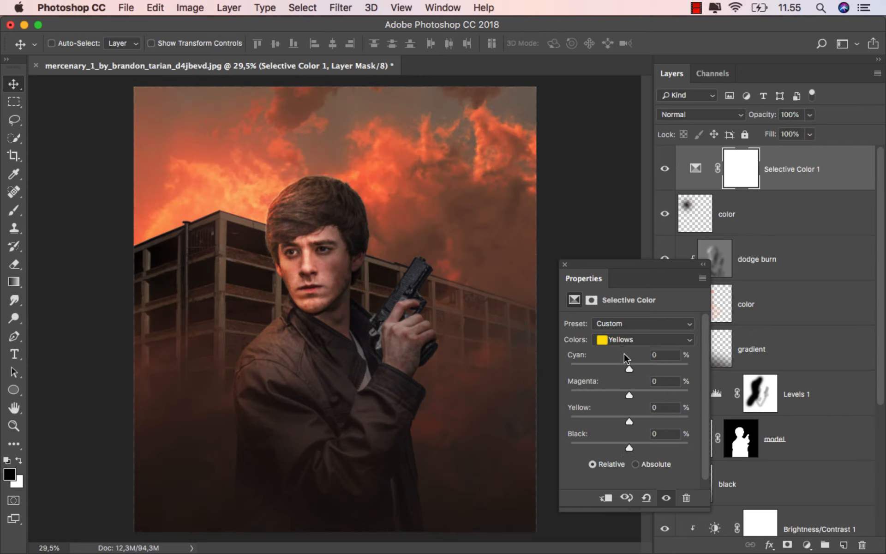
drag(630, 366, 719, 367)
drag(630, 447, 660, 449)
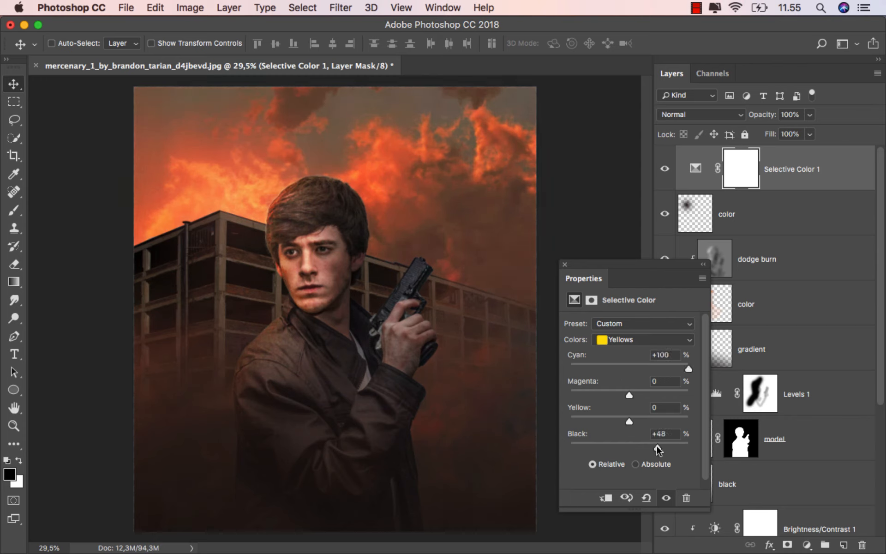
click(664, 169)
click(664, 168)
Set the Selective Color Whites to Black -100% and check the image without and with the adjustment.
click(622, 340)
click(631, 393)
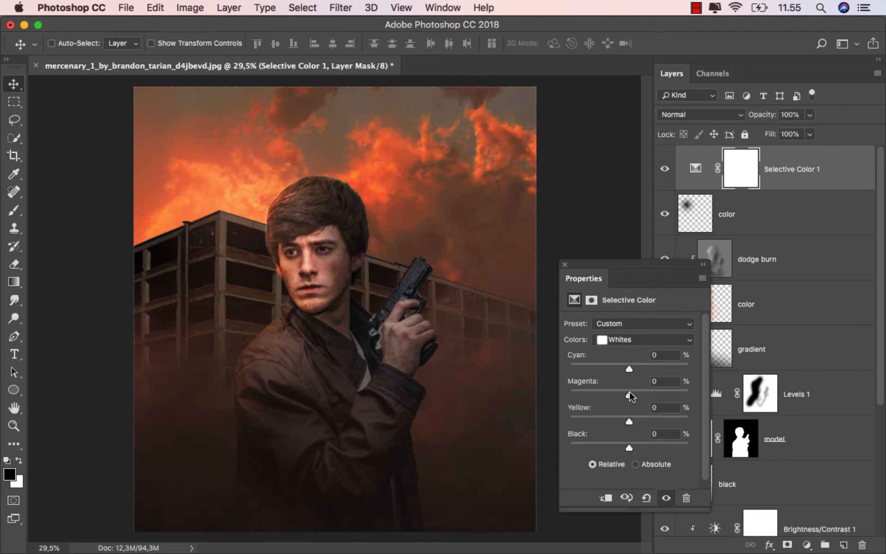
drag(616, 447, 549, 443)
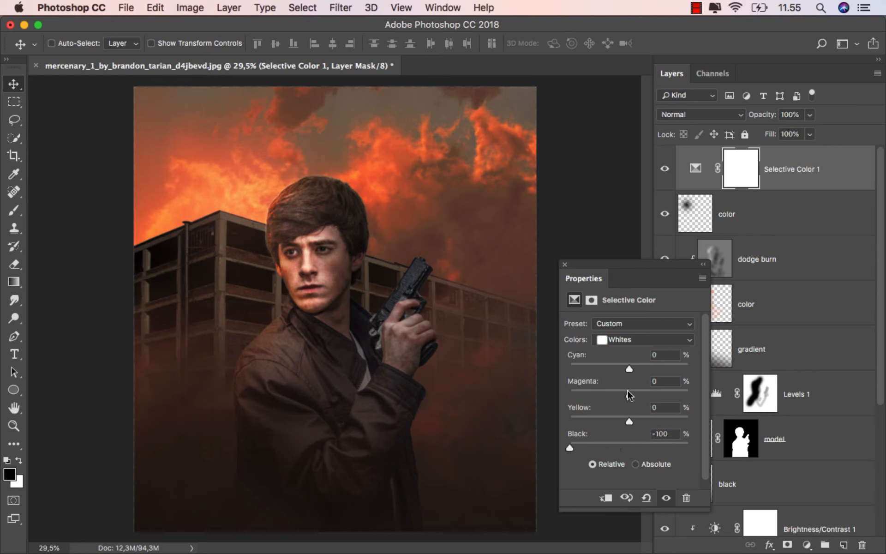
click(665, 166)
click(666, 164)
In the Selective Color Neutrals, set Black to +2 and shift Yellow and Magenta slightly toward a yellow-green tone.
click(629, 338)
click(626, 341)
click(630, 345)
click(635, 350)
drag(633, 445, 630, 444)
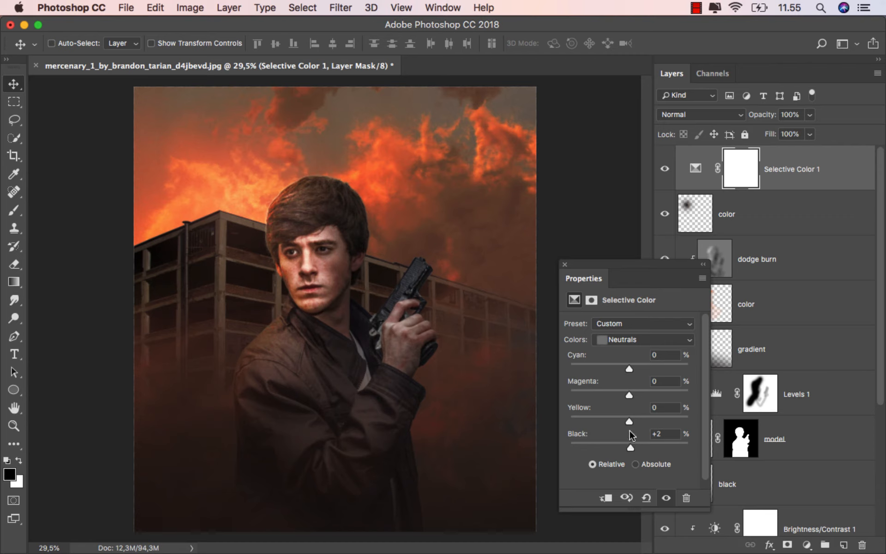
drag(636, 418, 630, 419)
mouse_move(628, 392)
mouse_down()
mouse_move(609, 393)
mouse_move(624, 391)
mouse_up()
click(565, 265)
Compare the whole image with the Selective Color 1 layer hidden and shown.
click(664, 167)
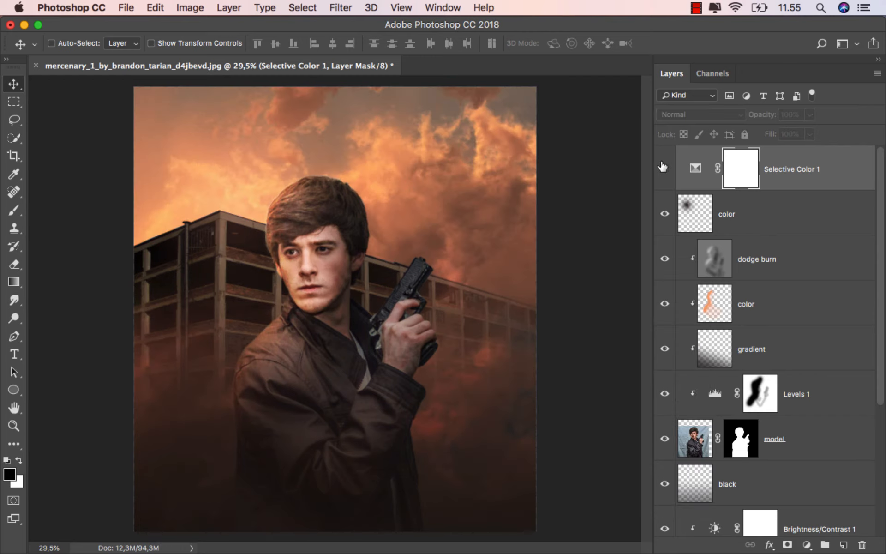
click(664, 167)
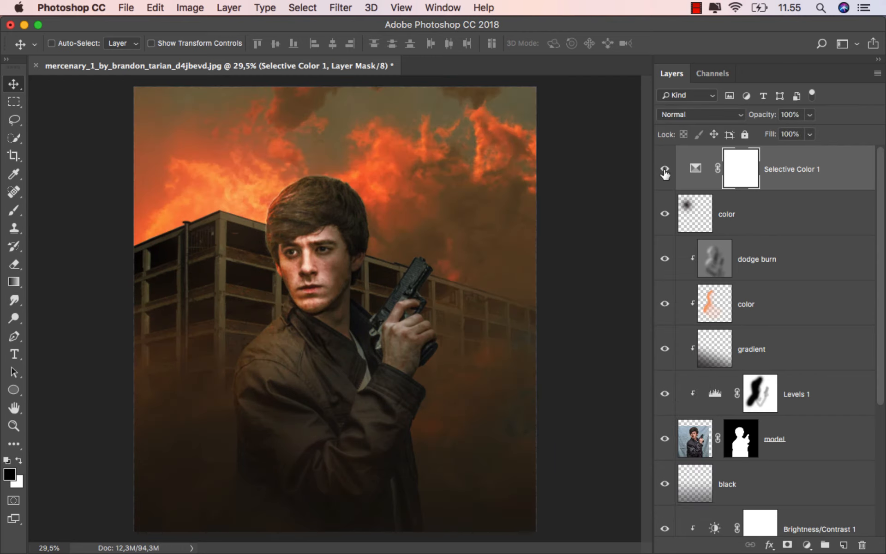
click(664, 171)
click(665, 171)
Add a Curves adjustment layer on top, move the RGB curve's shadow point to input 23 and output 23, and compare the effect.
key(super+2)
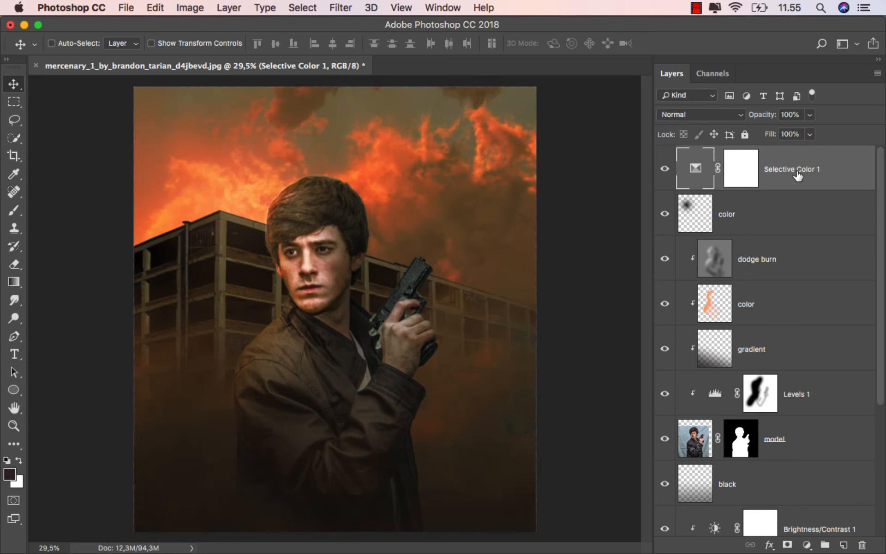
click(806, 543)
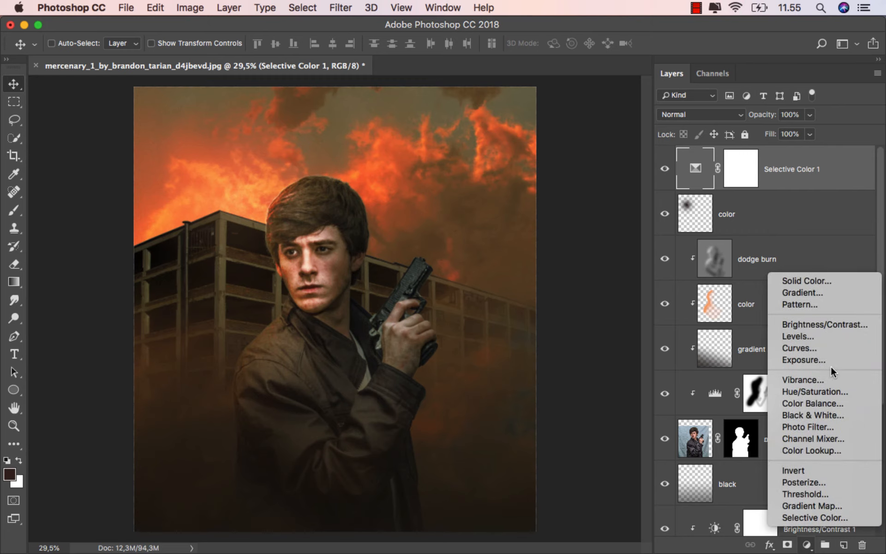
click(832, 347)
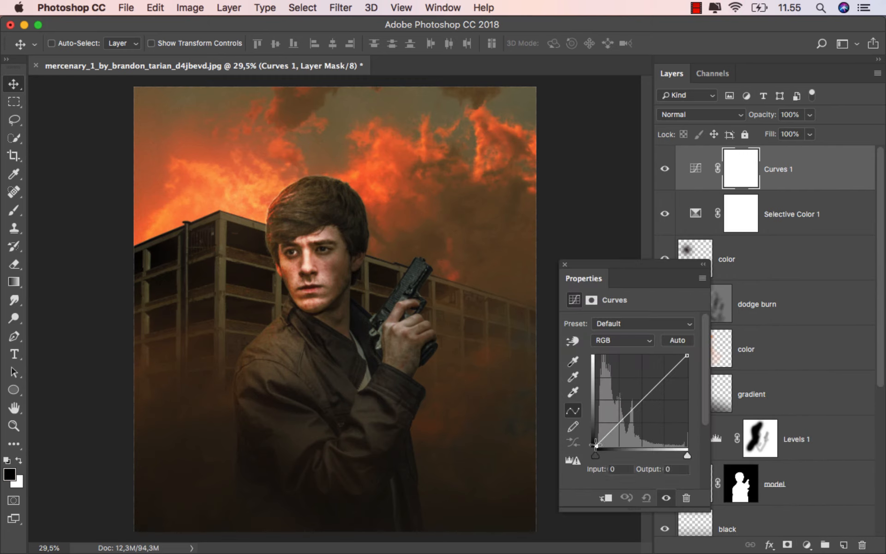
drag(596, 445, 603, 437)
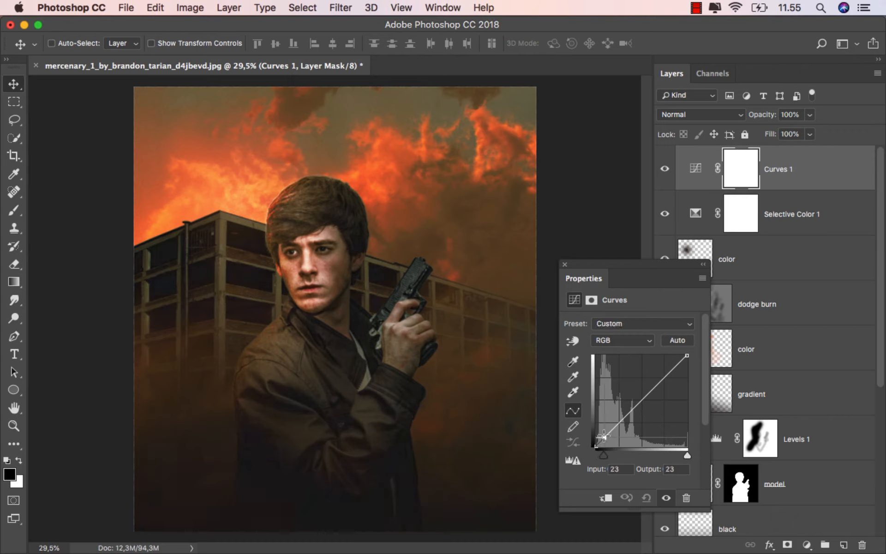
click(665, 168)
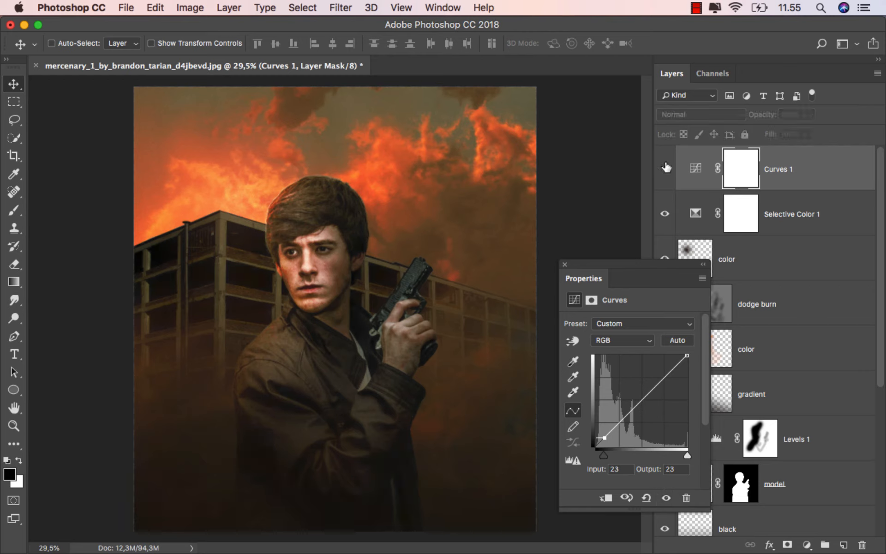
click(665, 168)
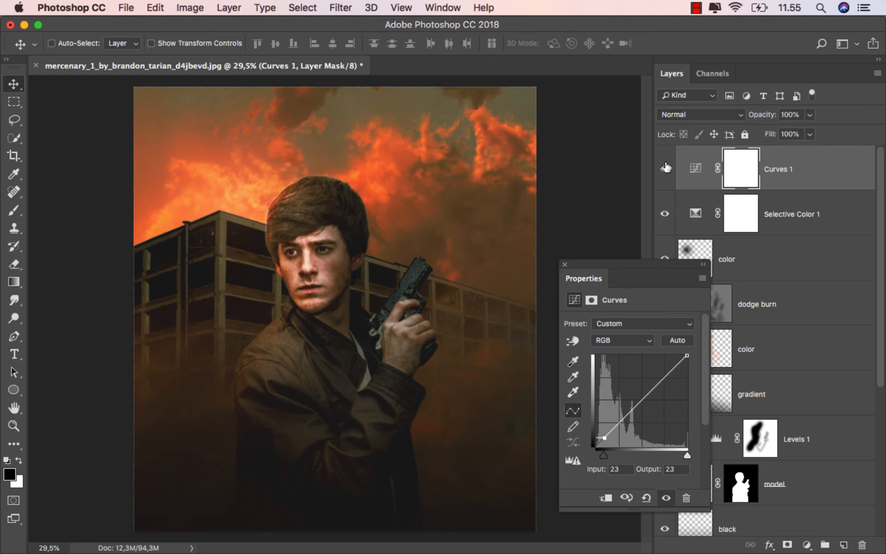
click(564, 265)
click(798, 171)
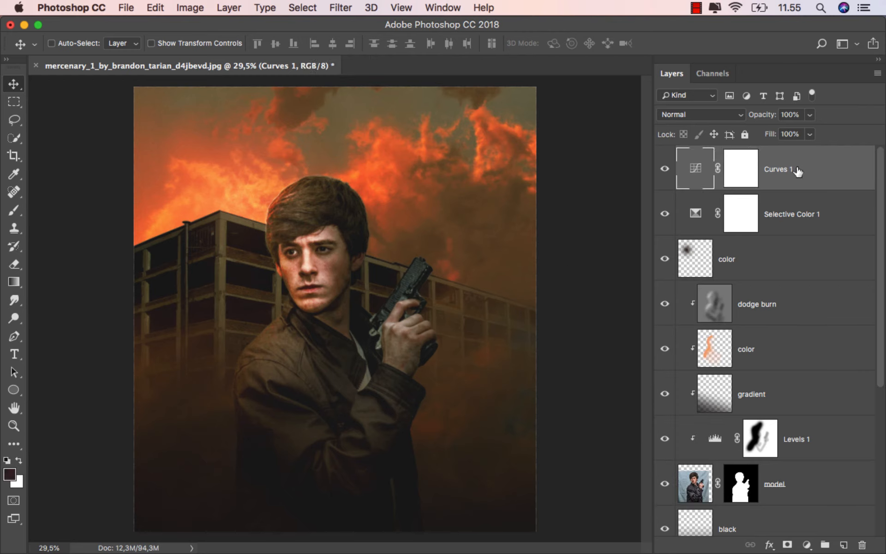
Save the composite as a JPEG named ok.jpg in untitled folder, at Maximum quality 12 with Baseline ("Standard") format.
click(124, 10)
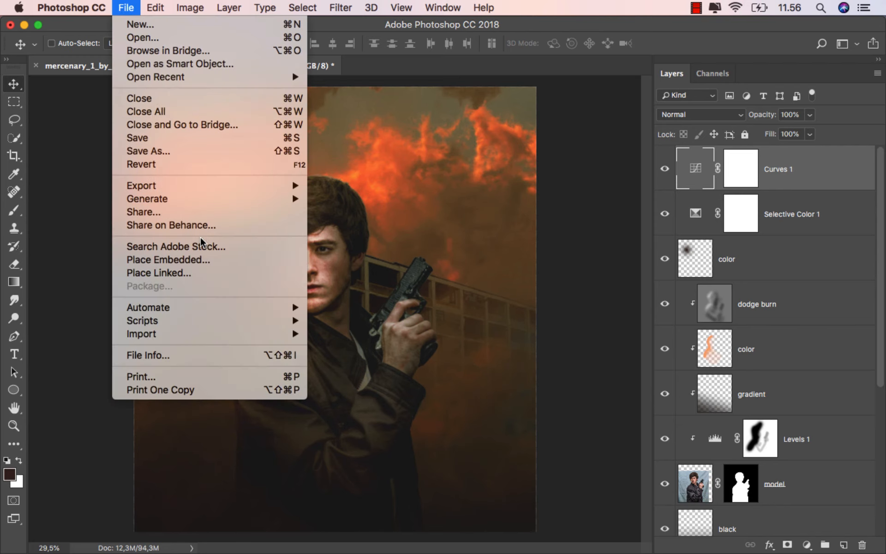
click(222, 156)
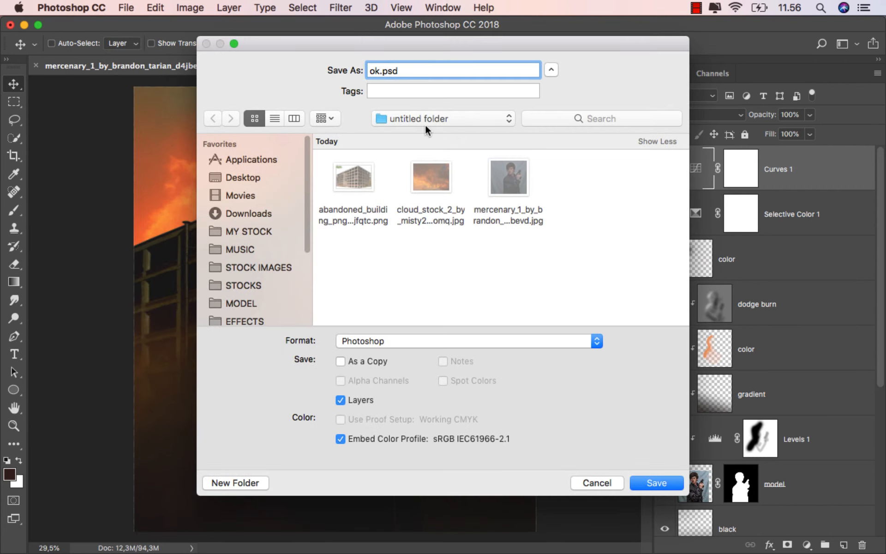
click(394, 341)
click(387, 423)
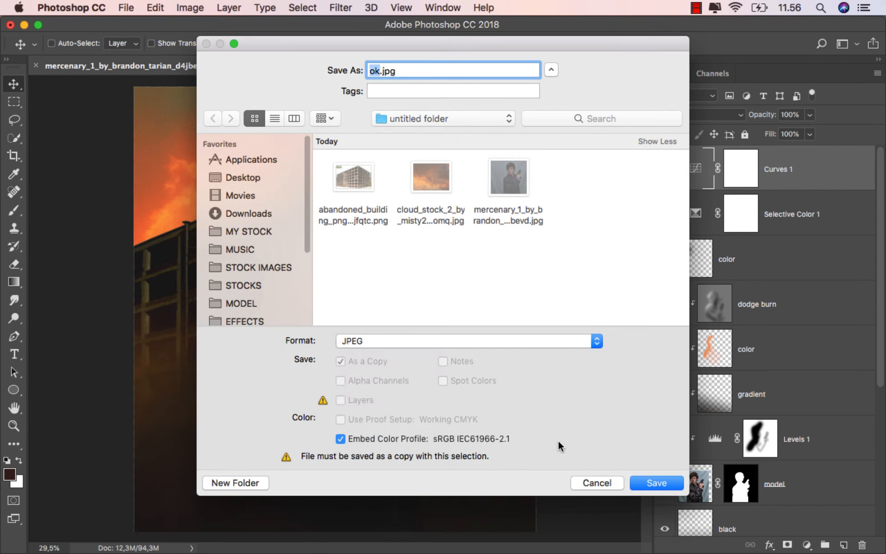
click(654, 482)
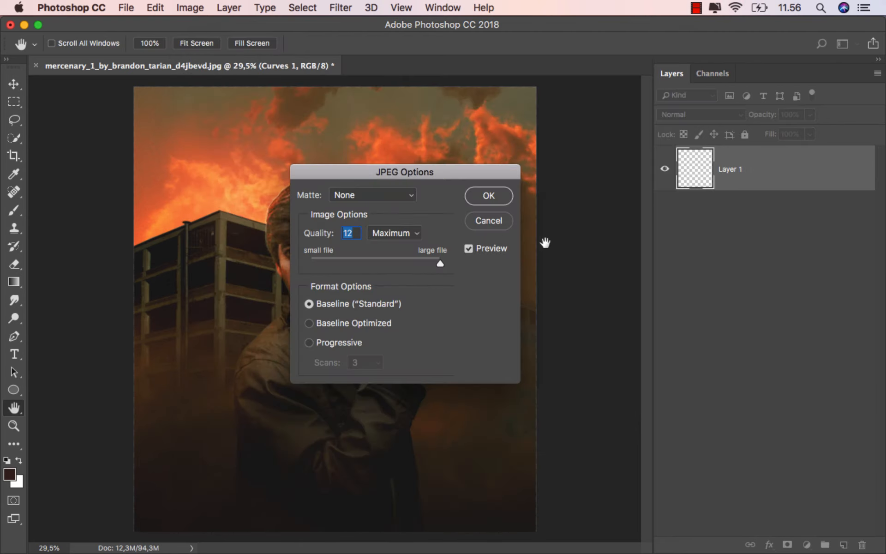
click(492, 198)
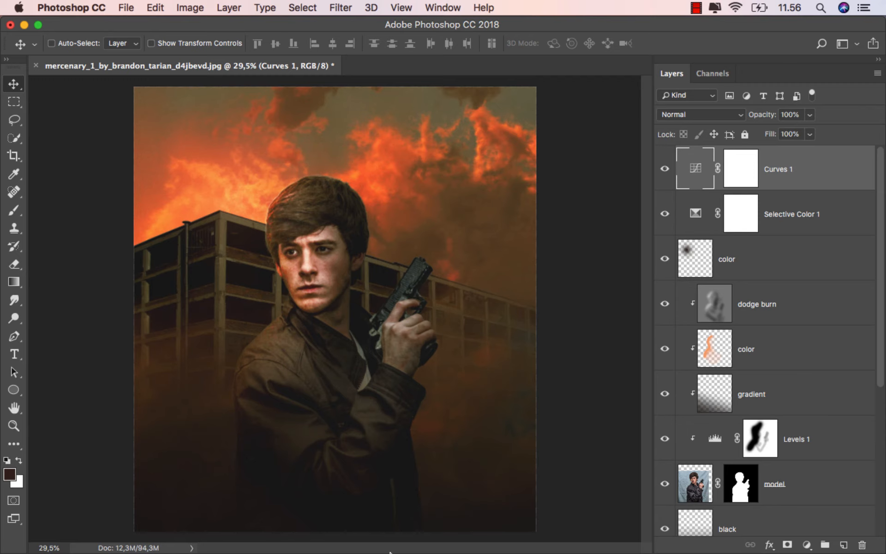
Switch to Finder and preview the exported ok.jpg in untitled folder.
mouse_move(375, 530)
click(340, 530)
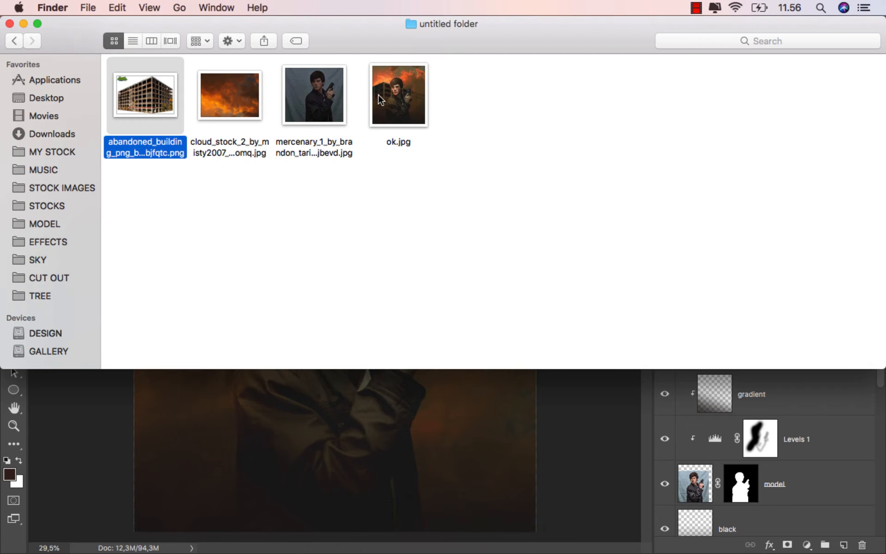
click(381, 99)
key(space)
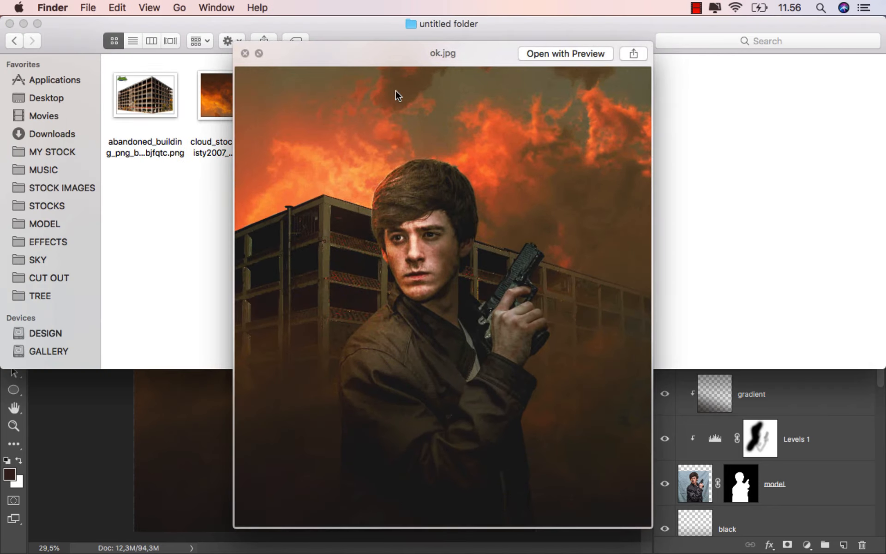